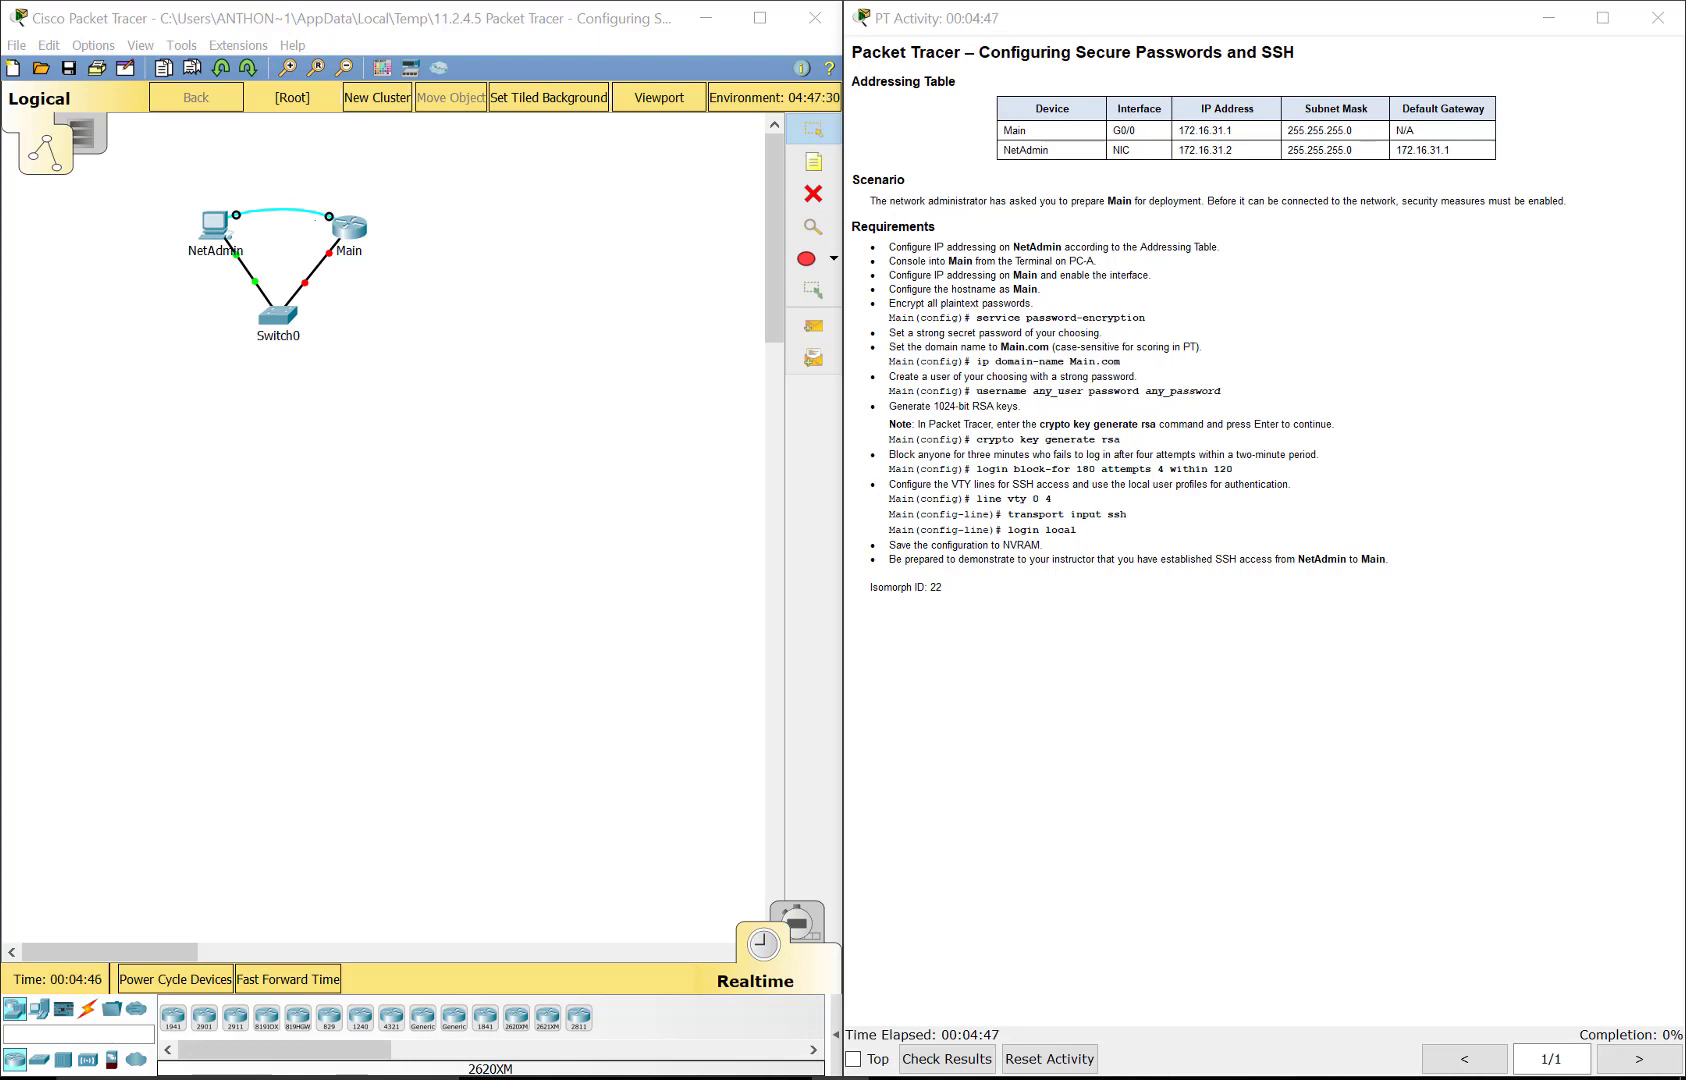
Step: Open a terminal session from NetAdmin to the router, accepting the default port settings
left_click(630, 398)
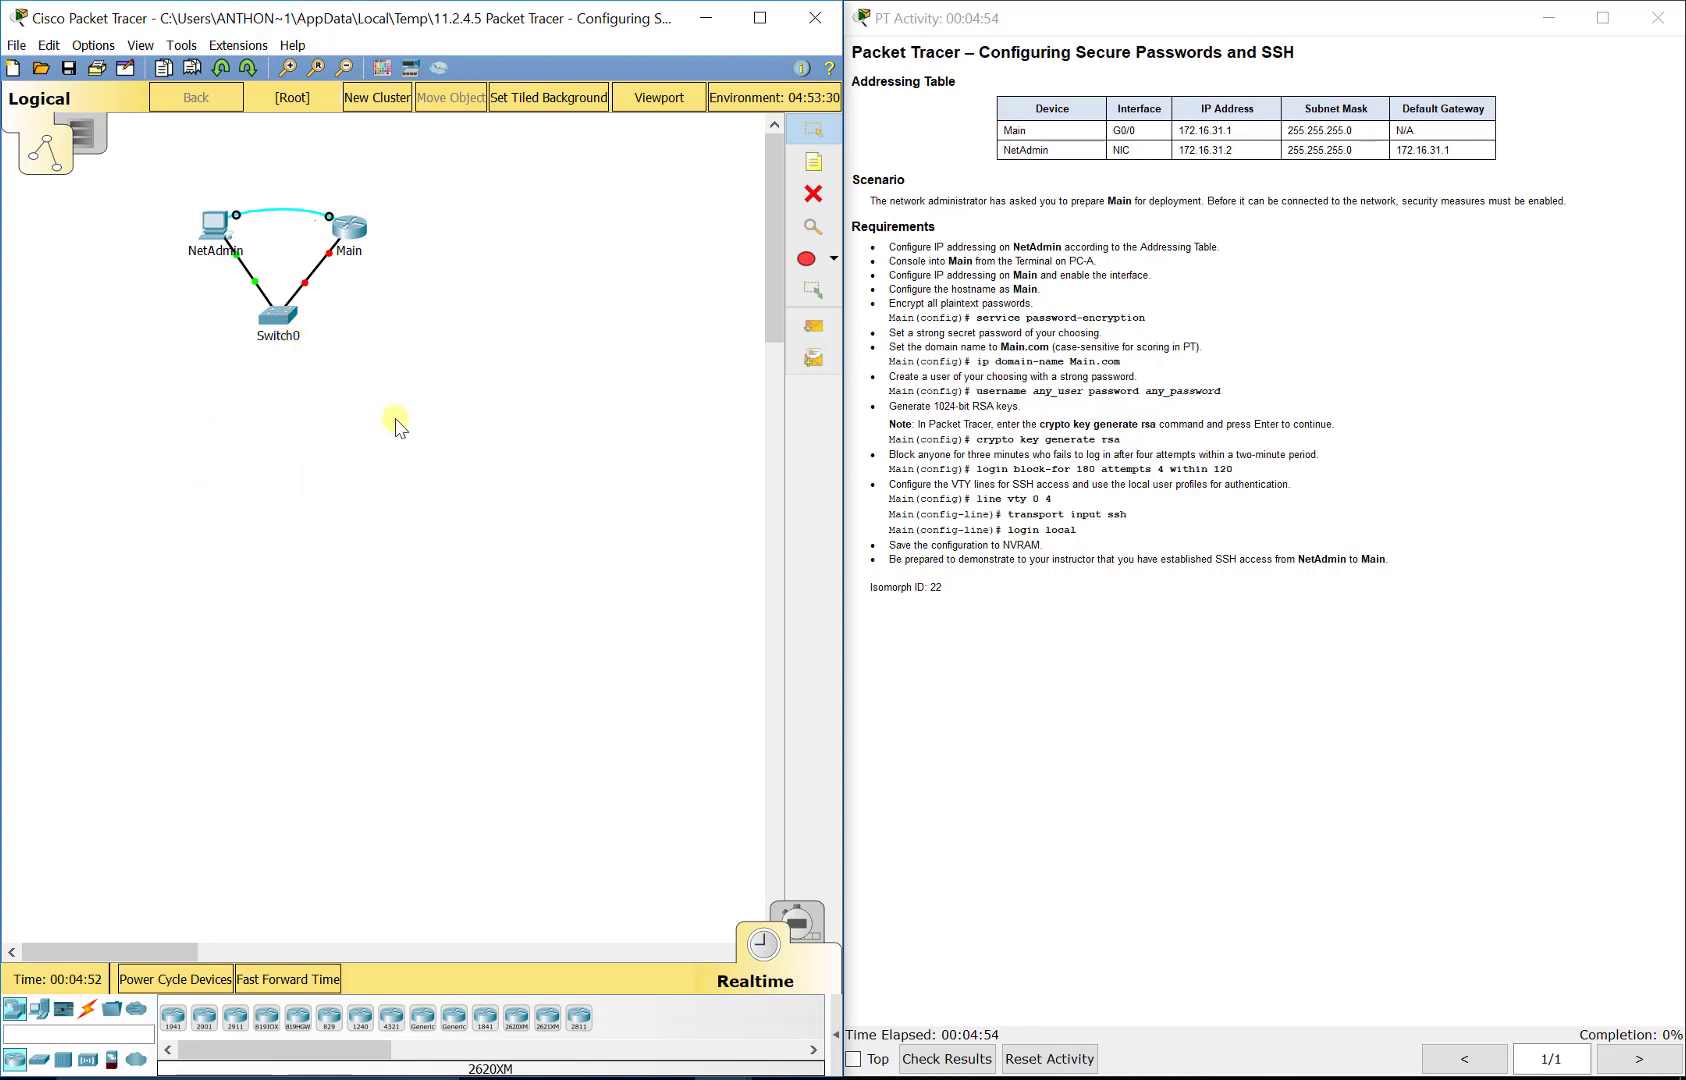
mouse_move(355, 256)
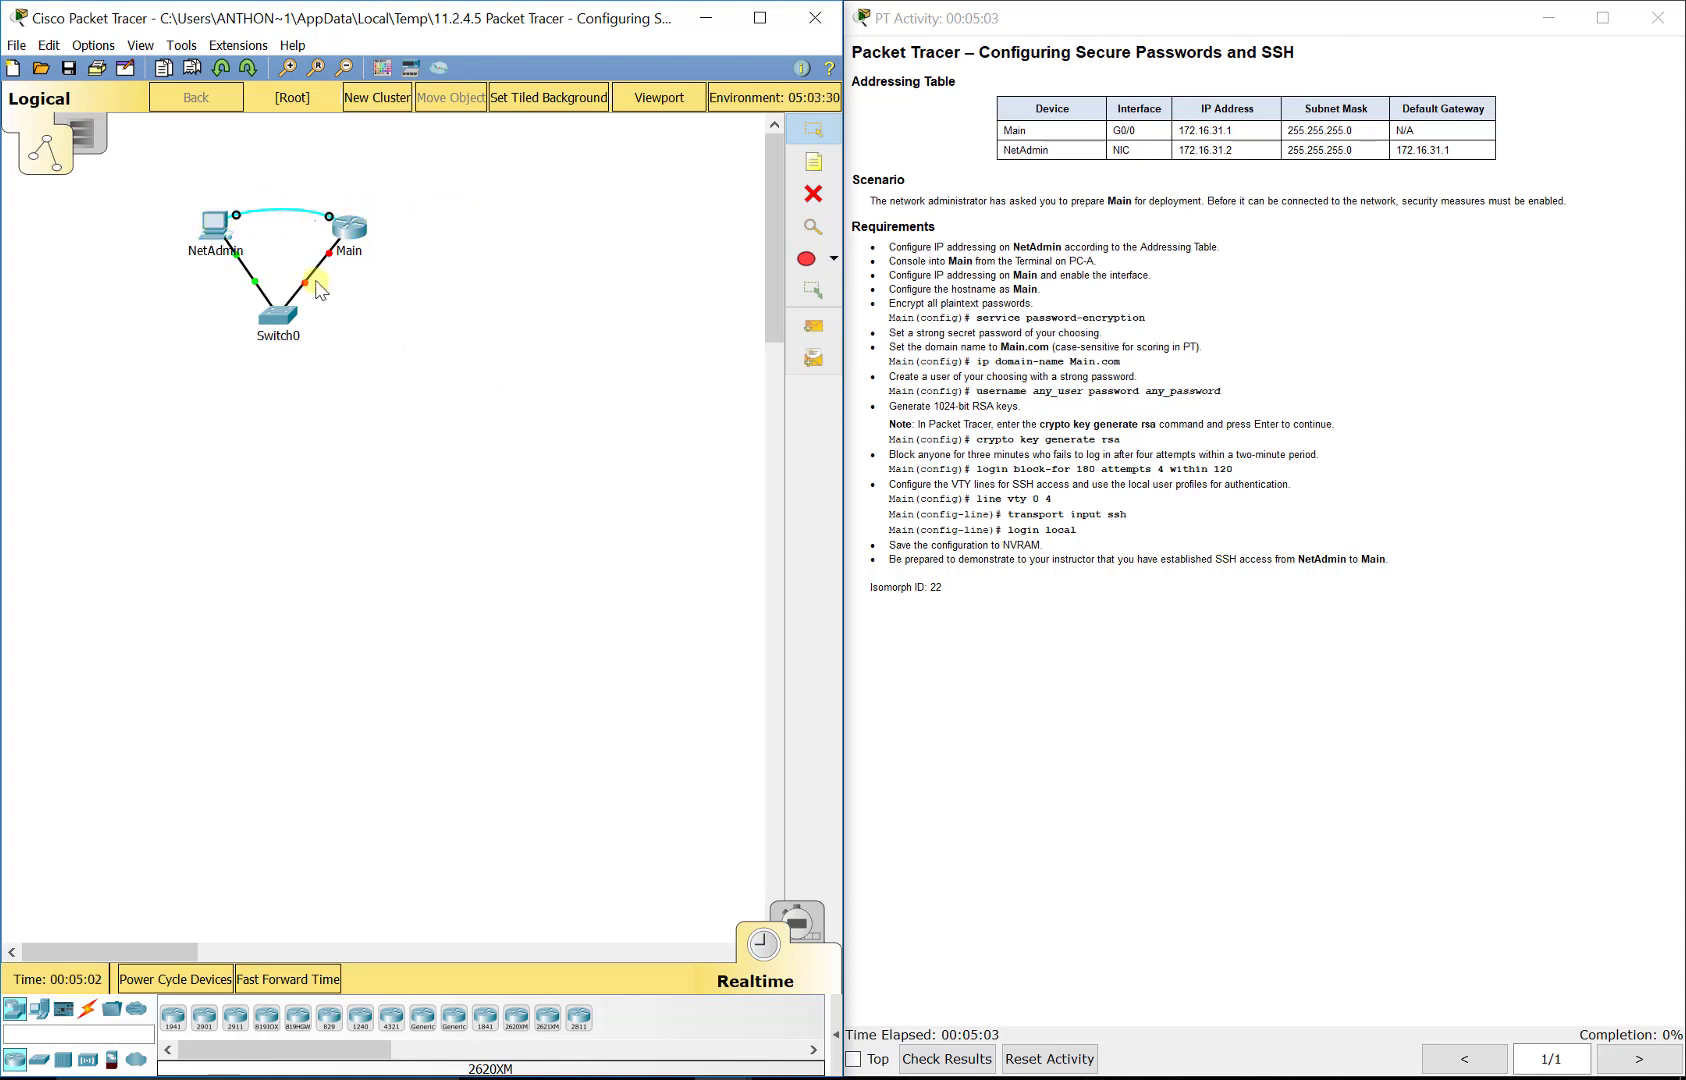
left_click(215, 225)
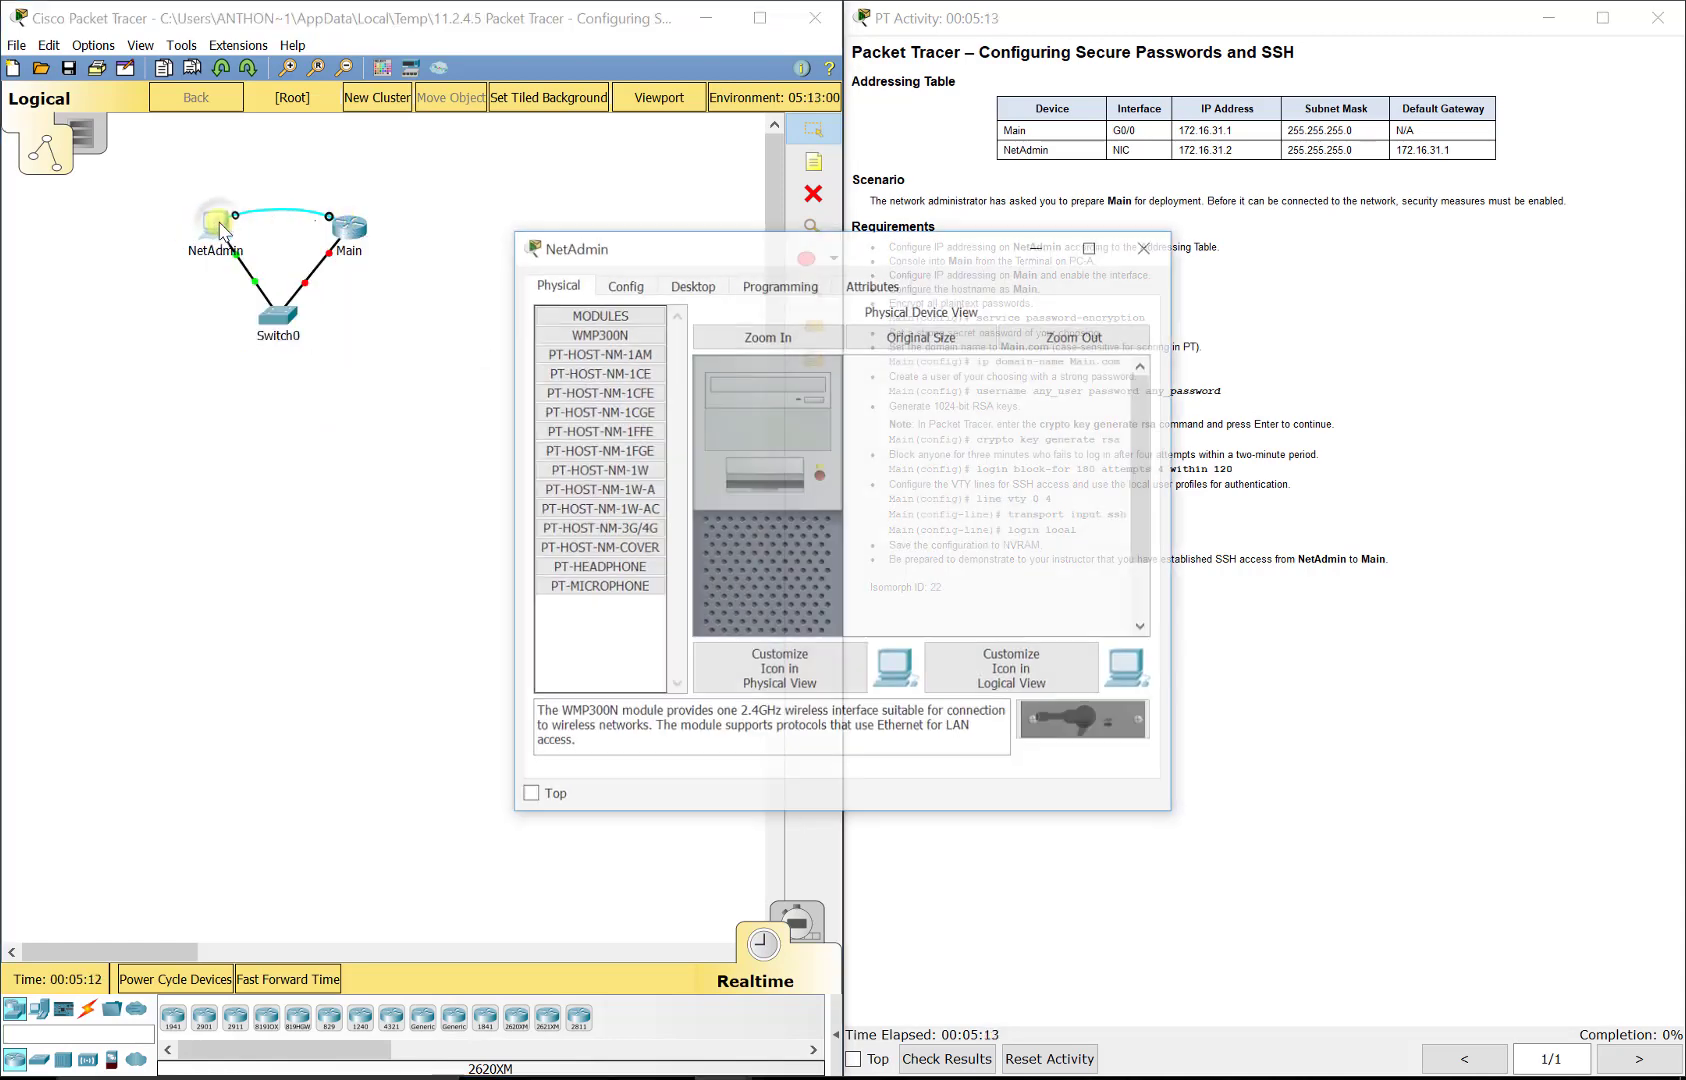
left_click_drag(730, 258, 341, 215)
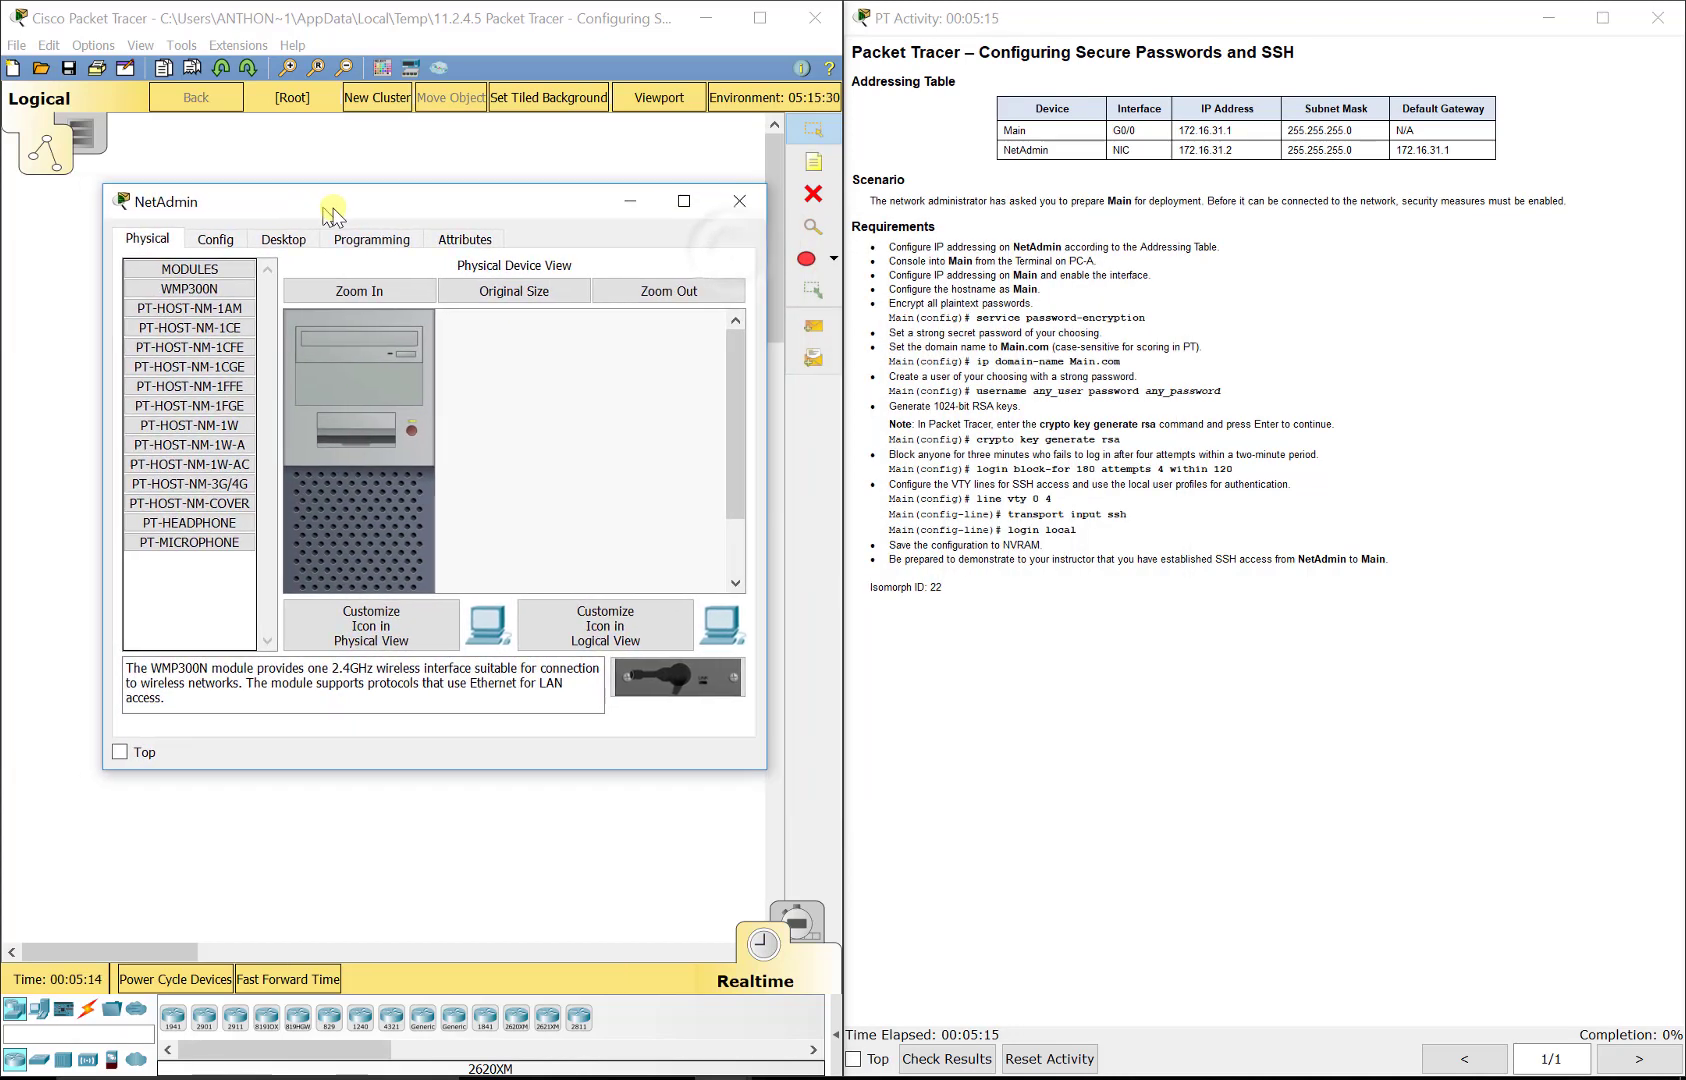
left_click(303, 240)
left_click(446, 322)
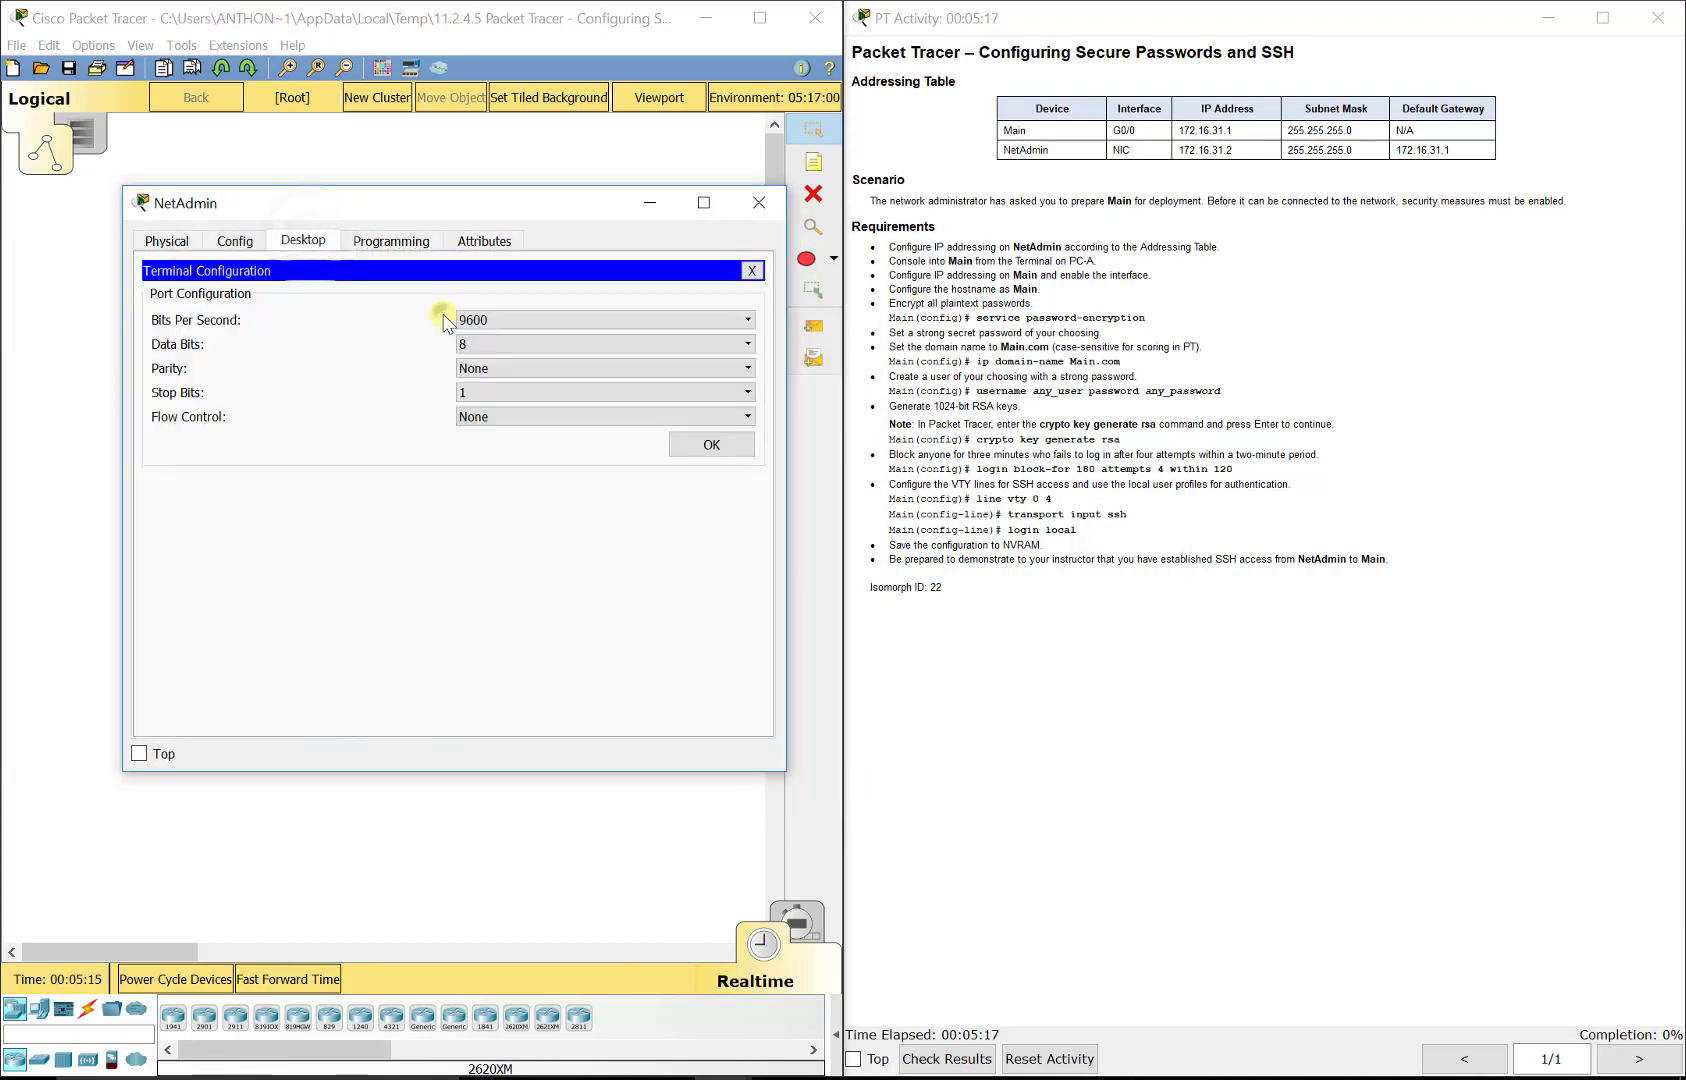
left_click(700, 450)
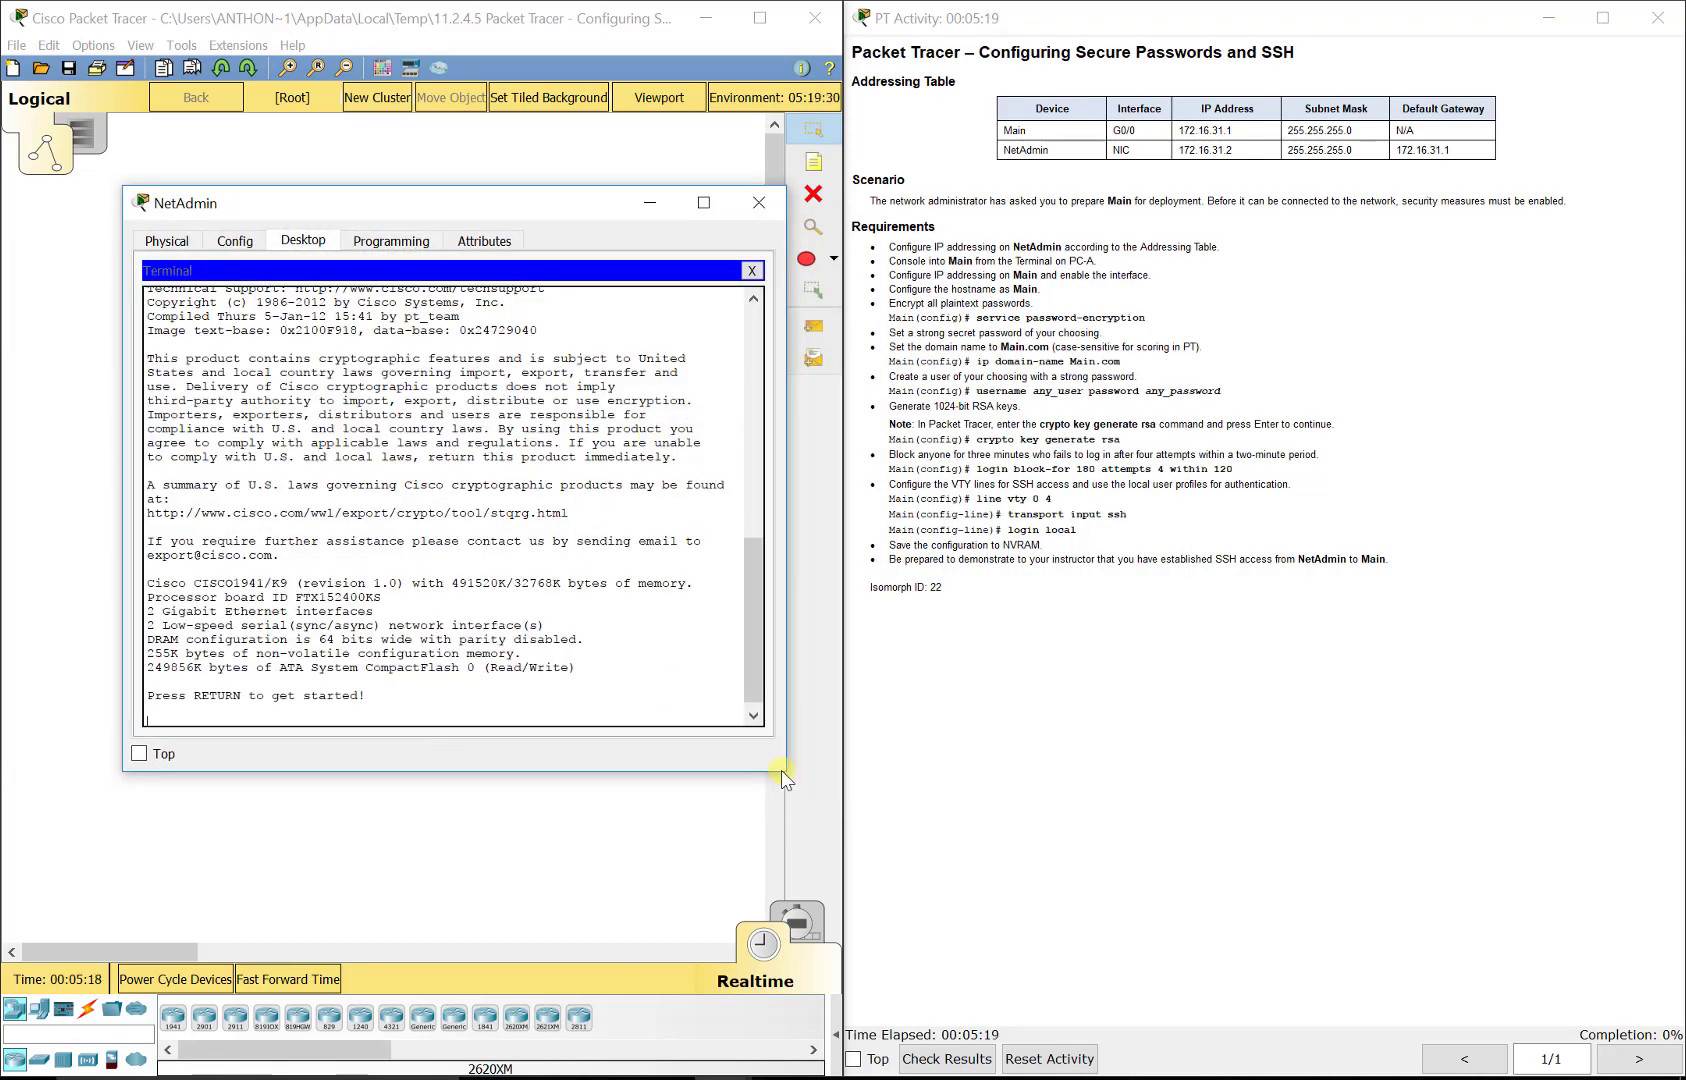
Step: Enter privileged EXEC mode and global configuration mode on the router
left_click_drag(787, 775, 831, 853)
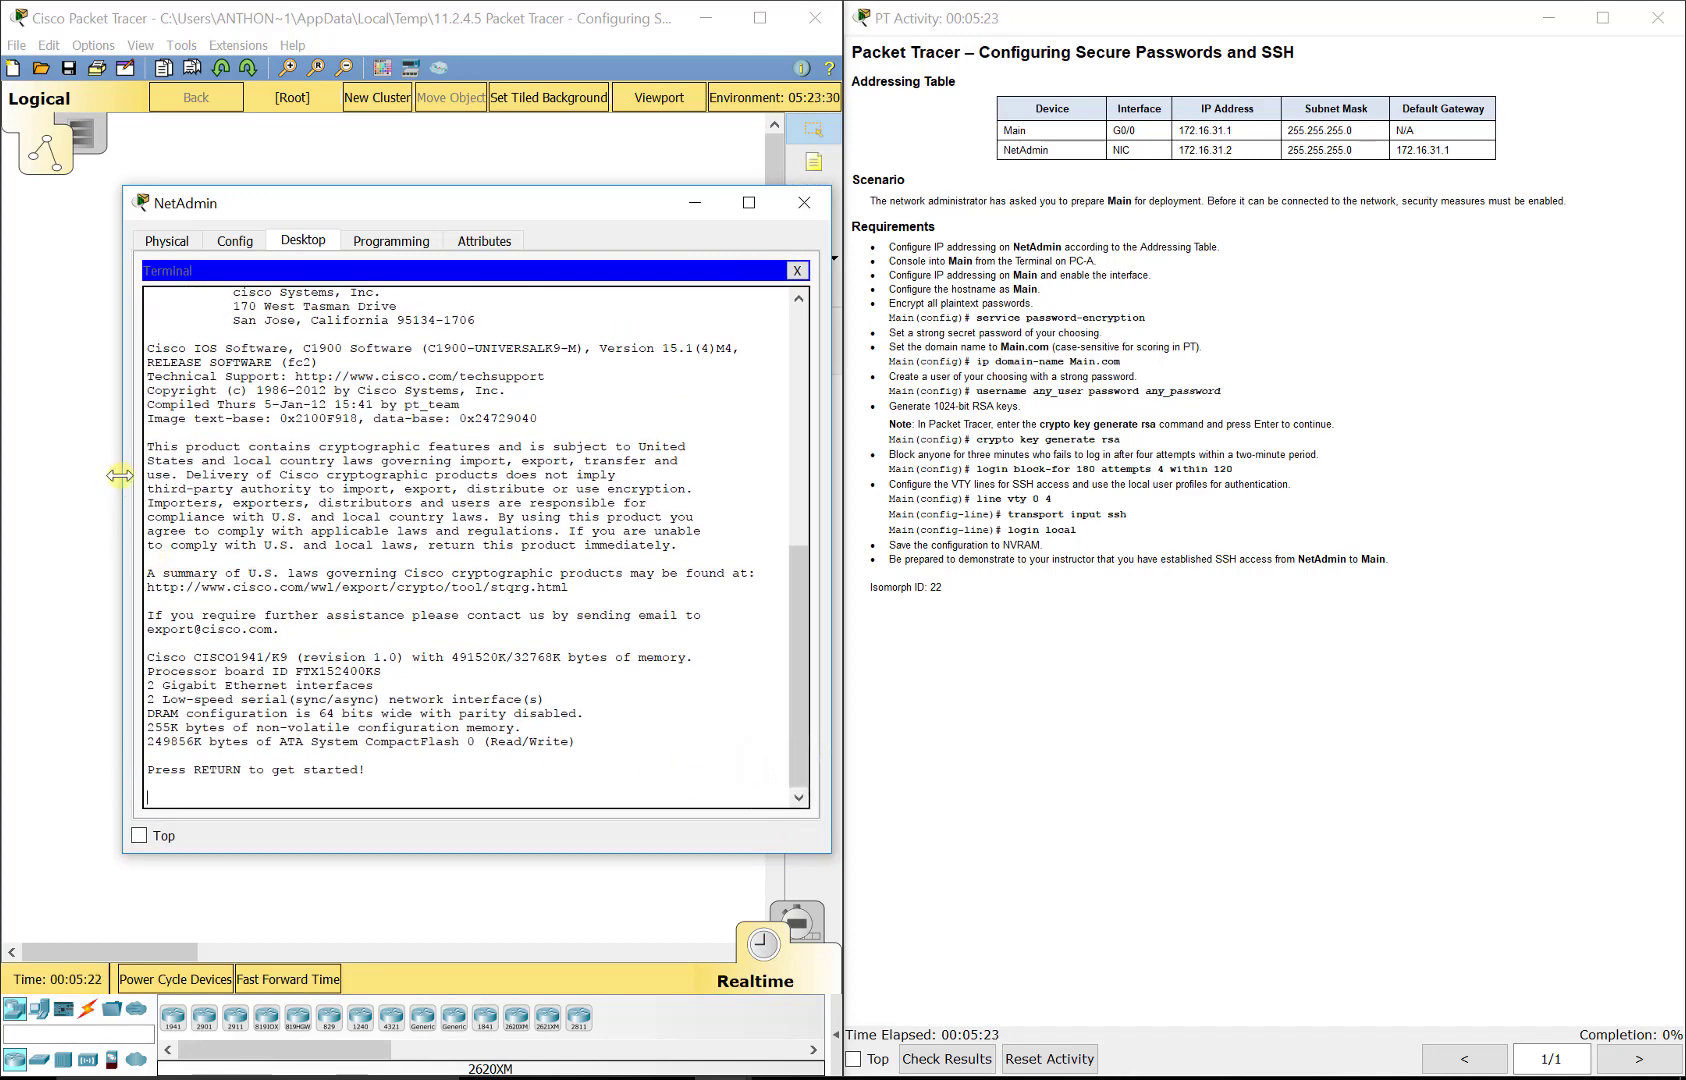
left_click_drag(122, 480, 16, 480)
key("Return")
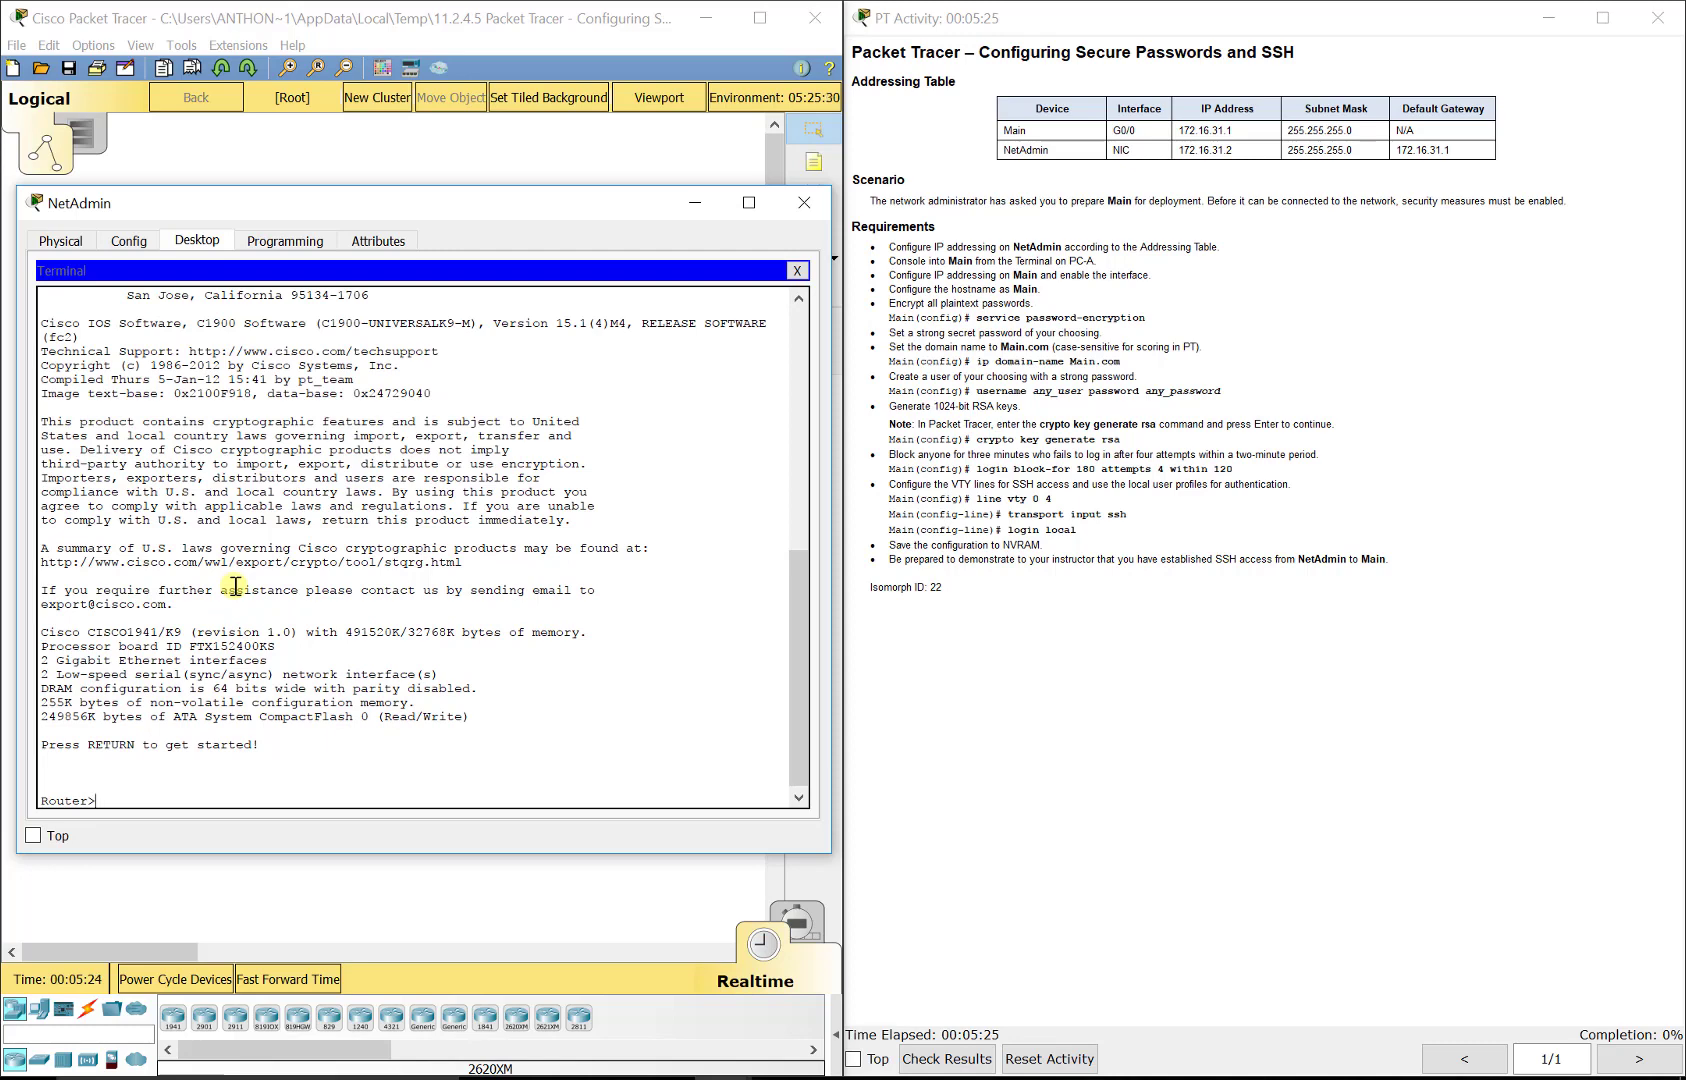
type("en")
key("Return")
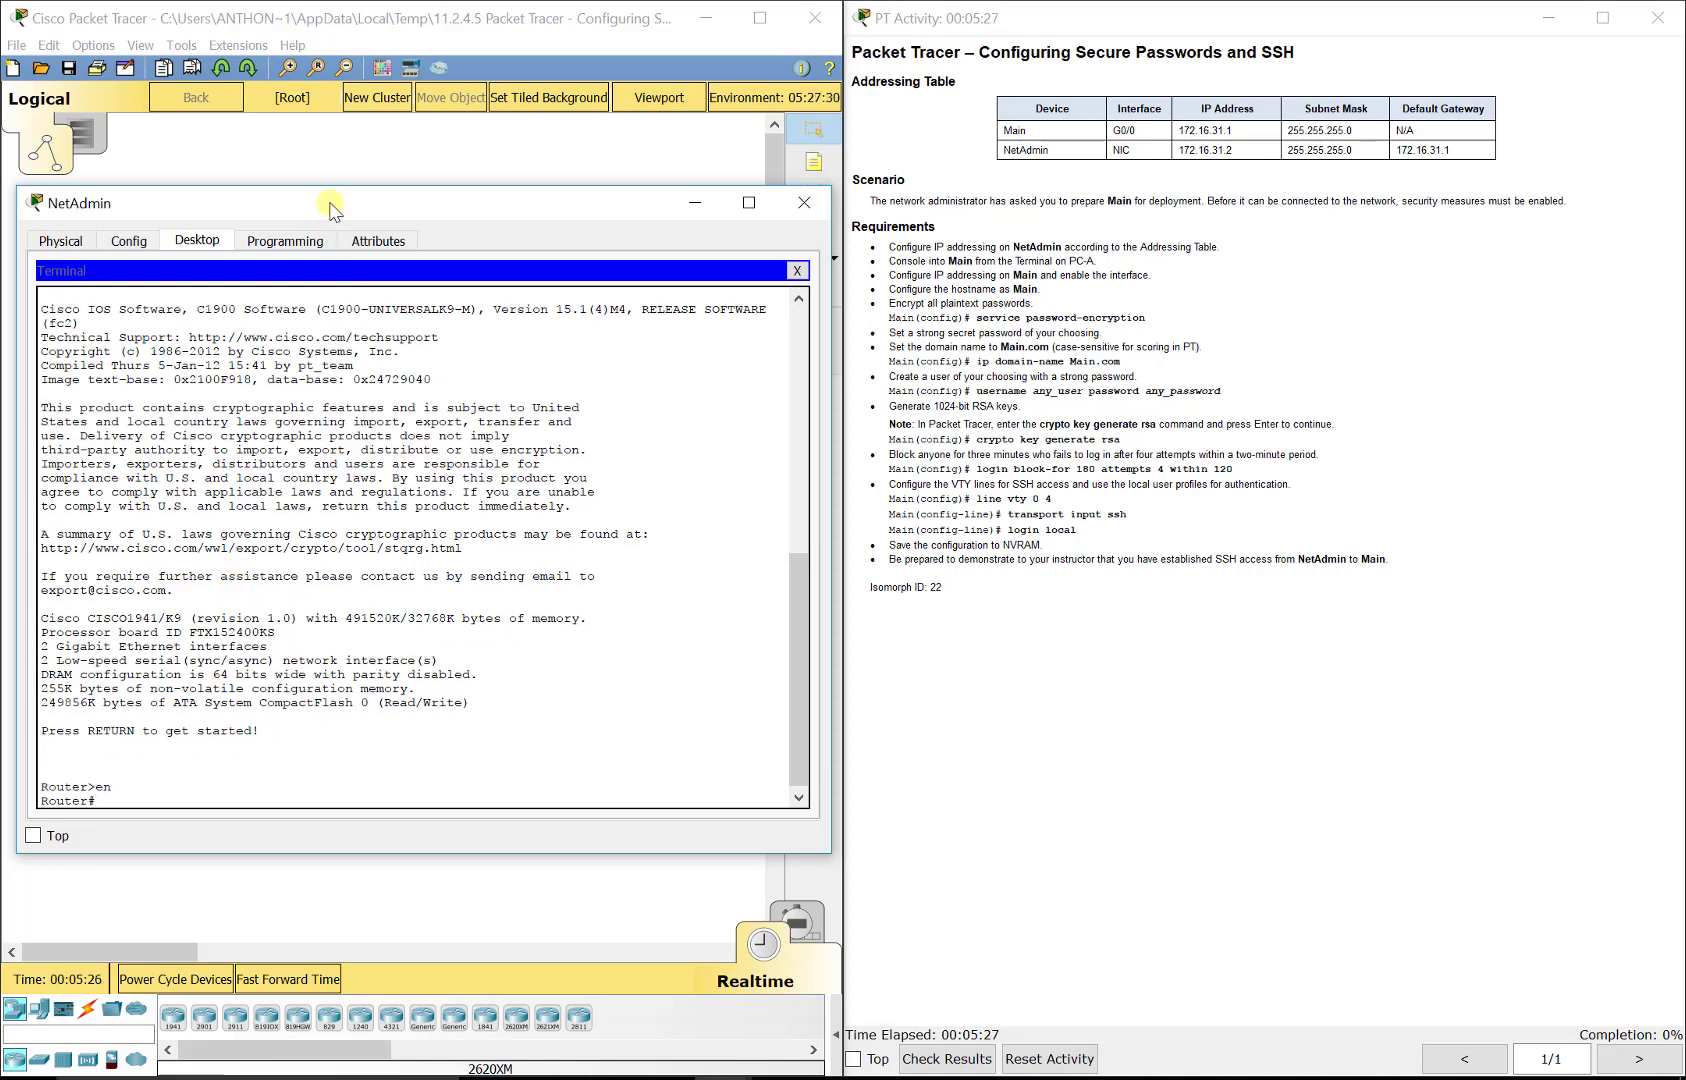
left_click_drag(331, 200, 328, 43)
type("config t")
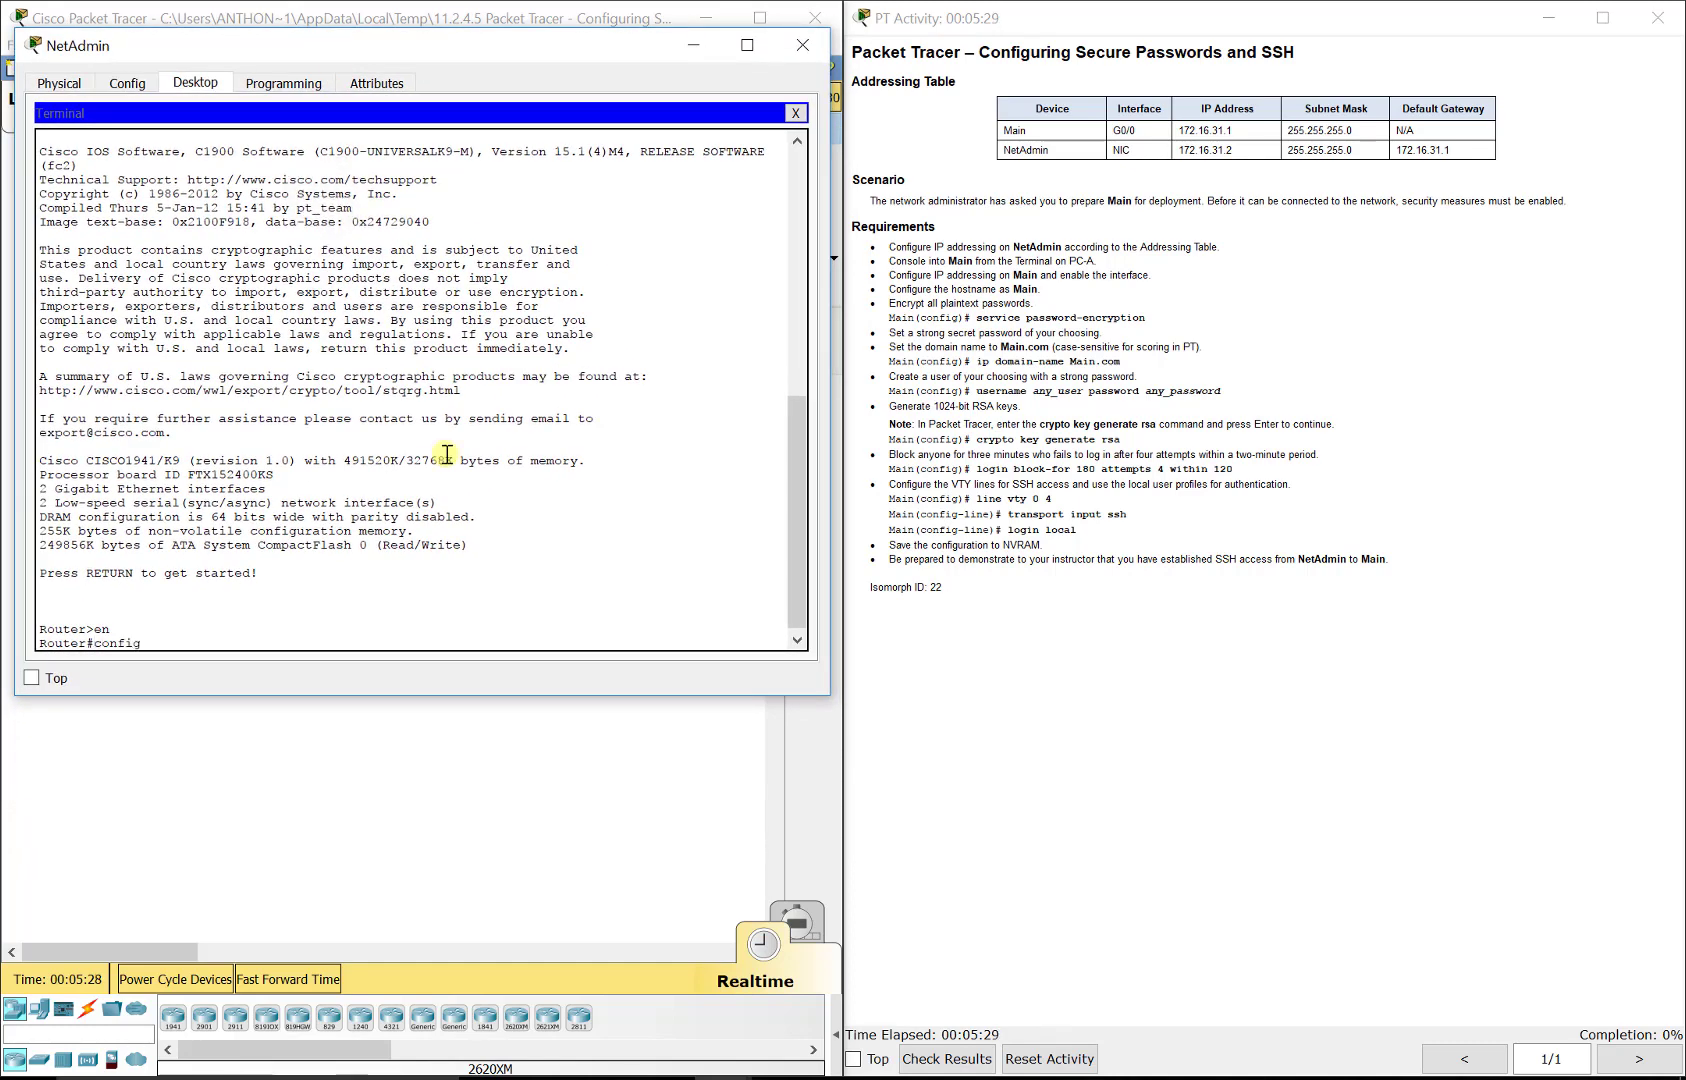
key("Return")
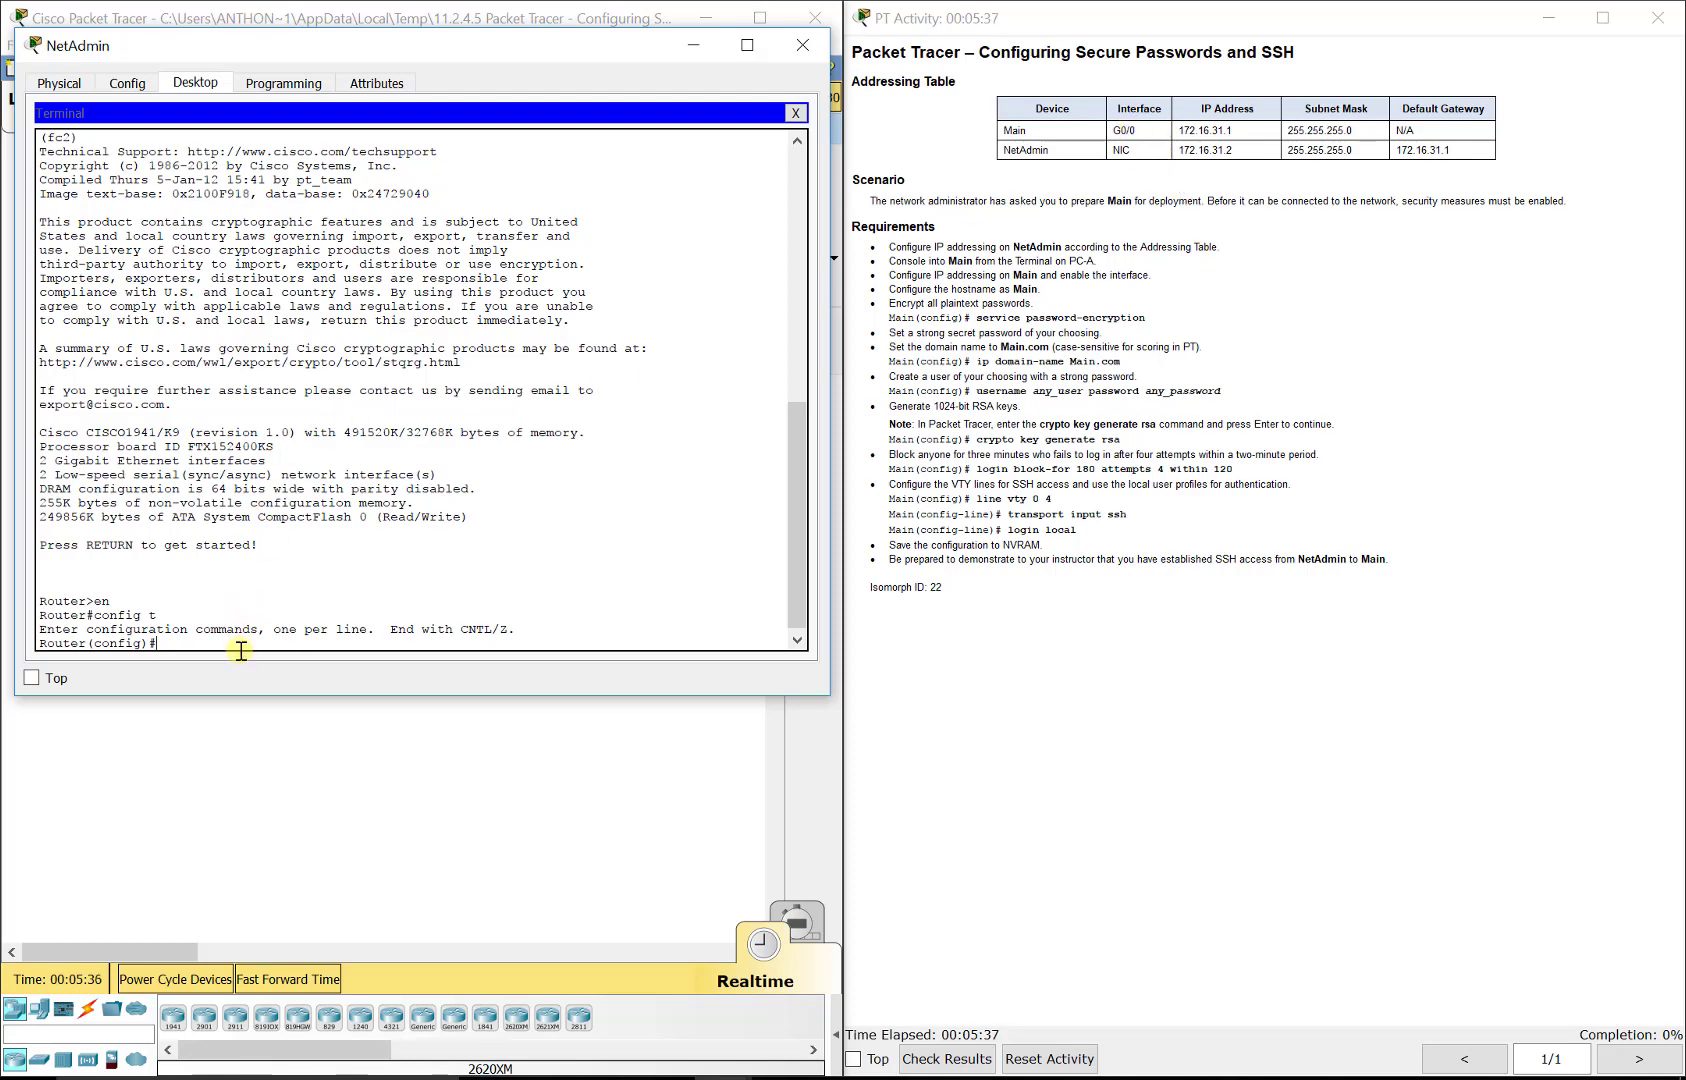
Step: Set NetAdmin's static IP to 172.16.31.2, subnet mask 255.255.255.0 and default gateway 172.16.31.1
left_click_drag(294, 62, 410, 96)
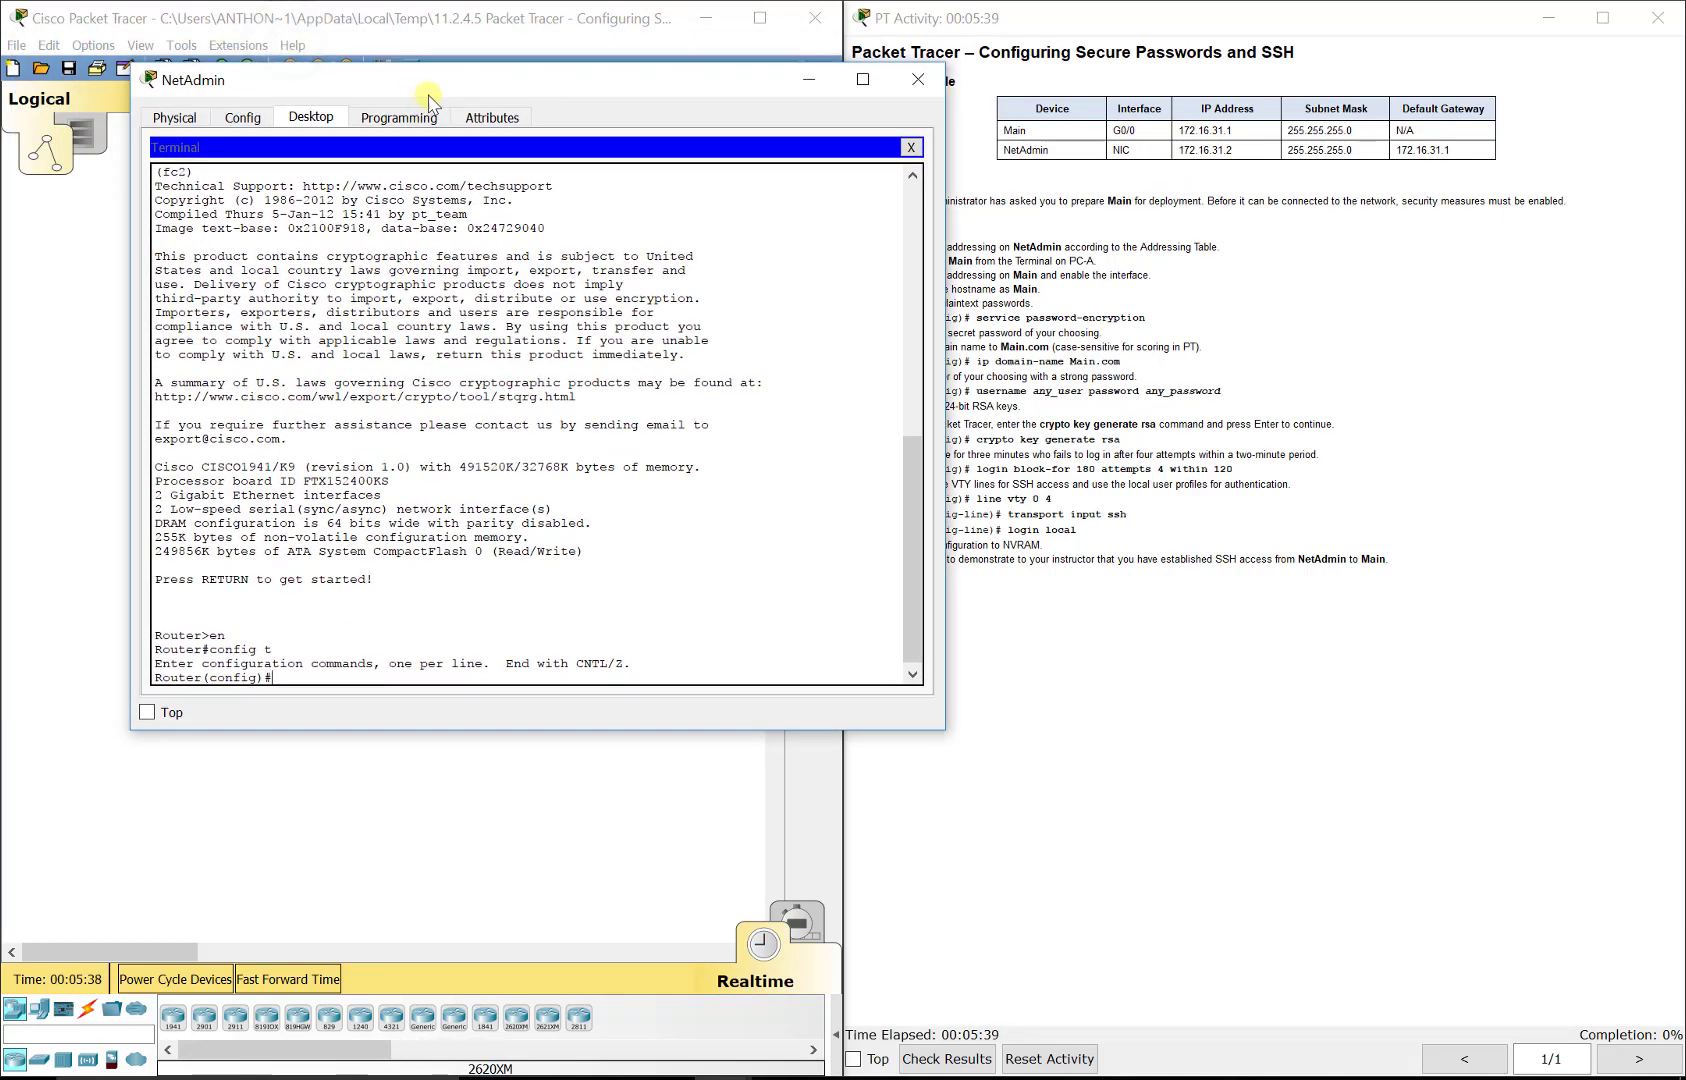
left_click(911, 150)
left_click(245, 172)
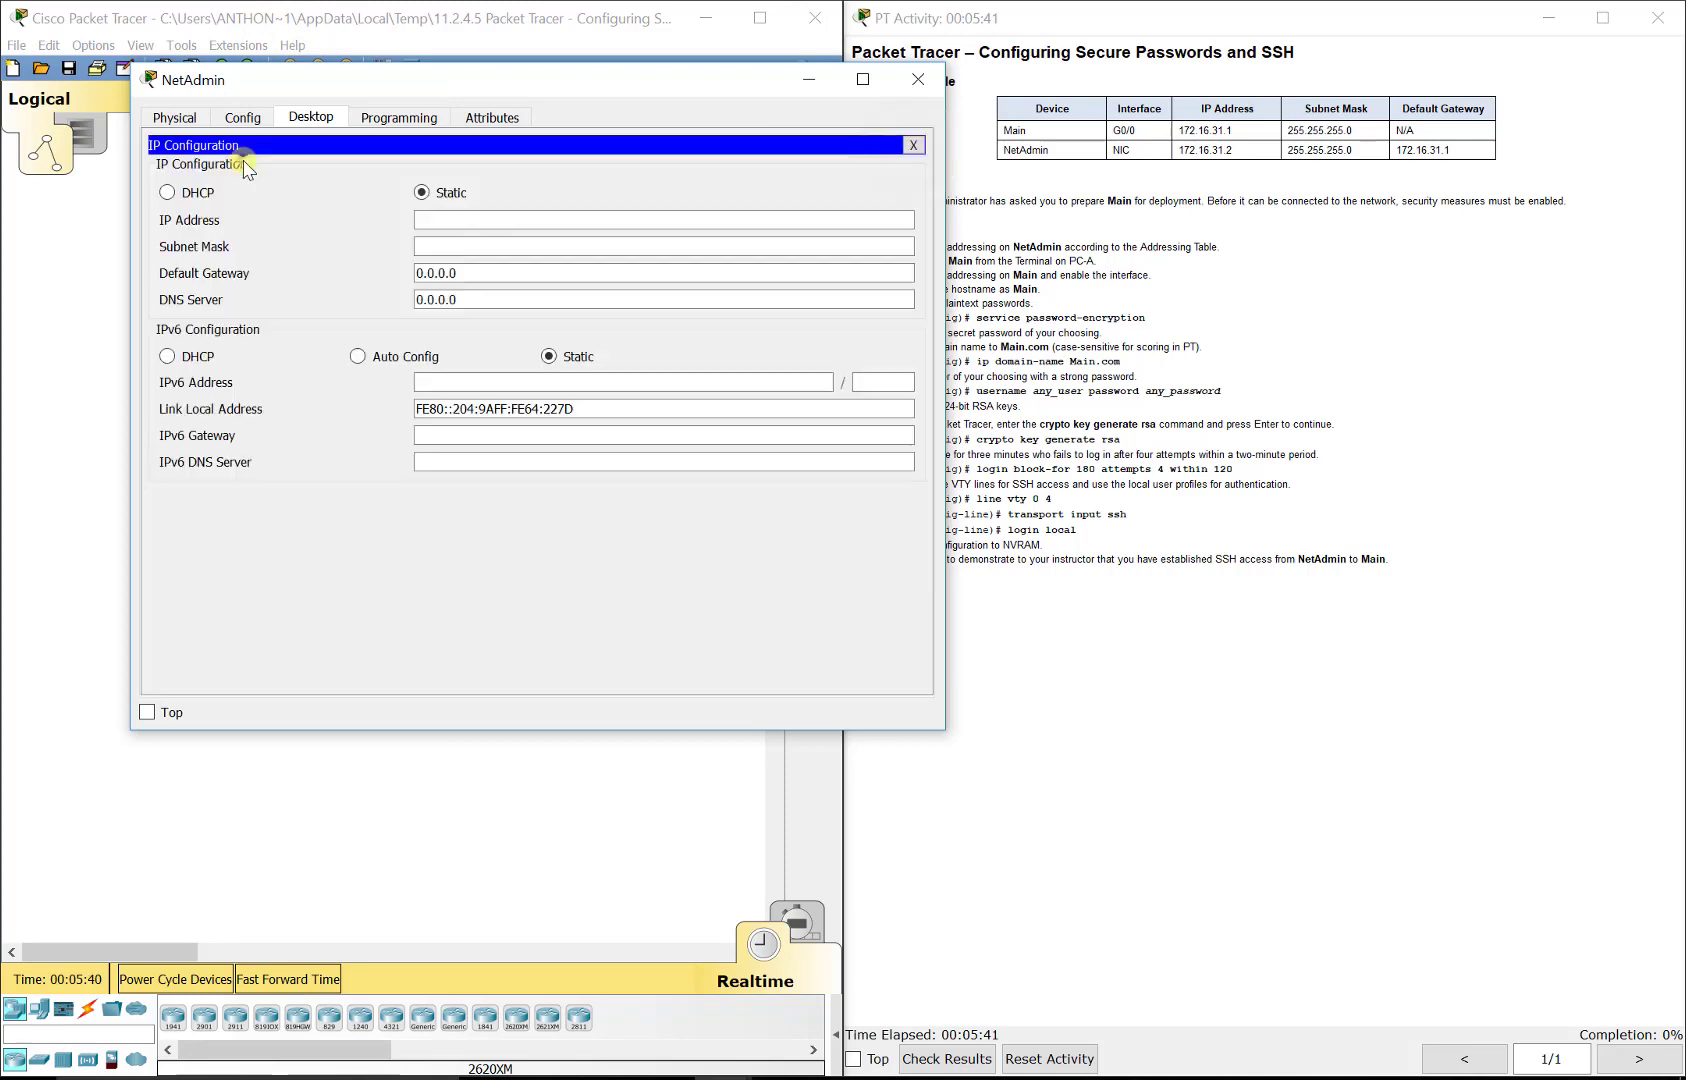
left_click(481, 221)
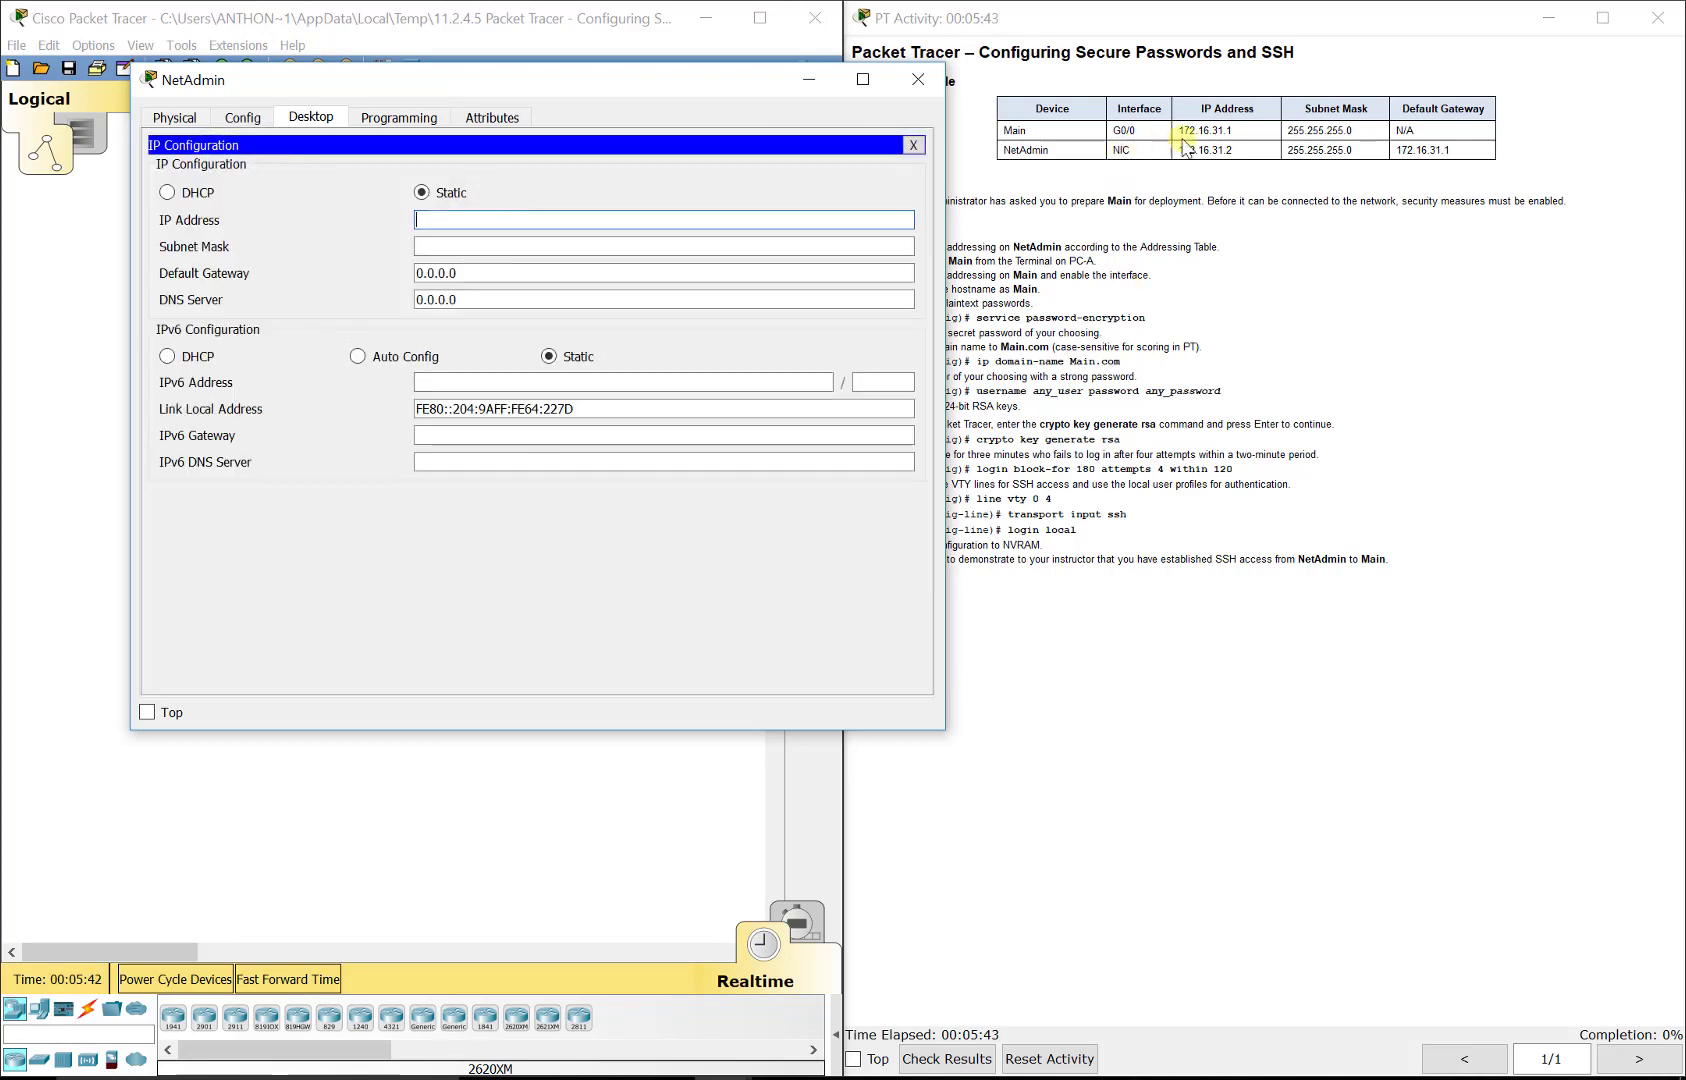
type("172.16.31.2")
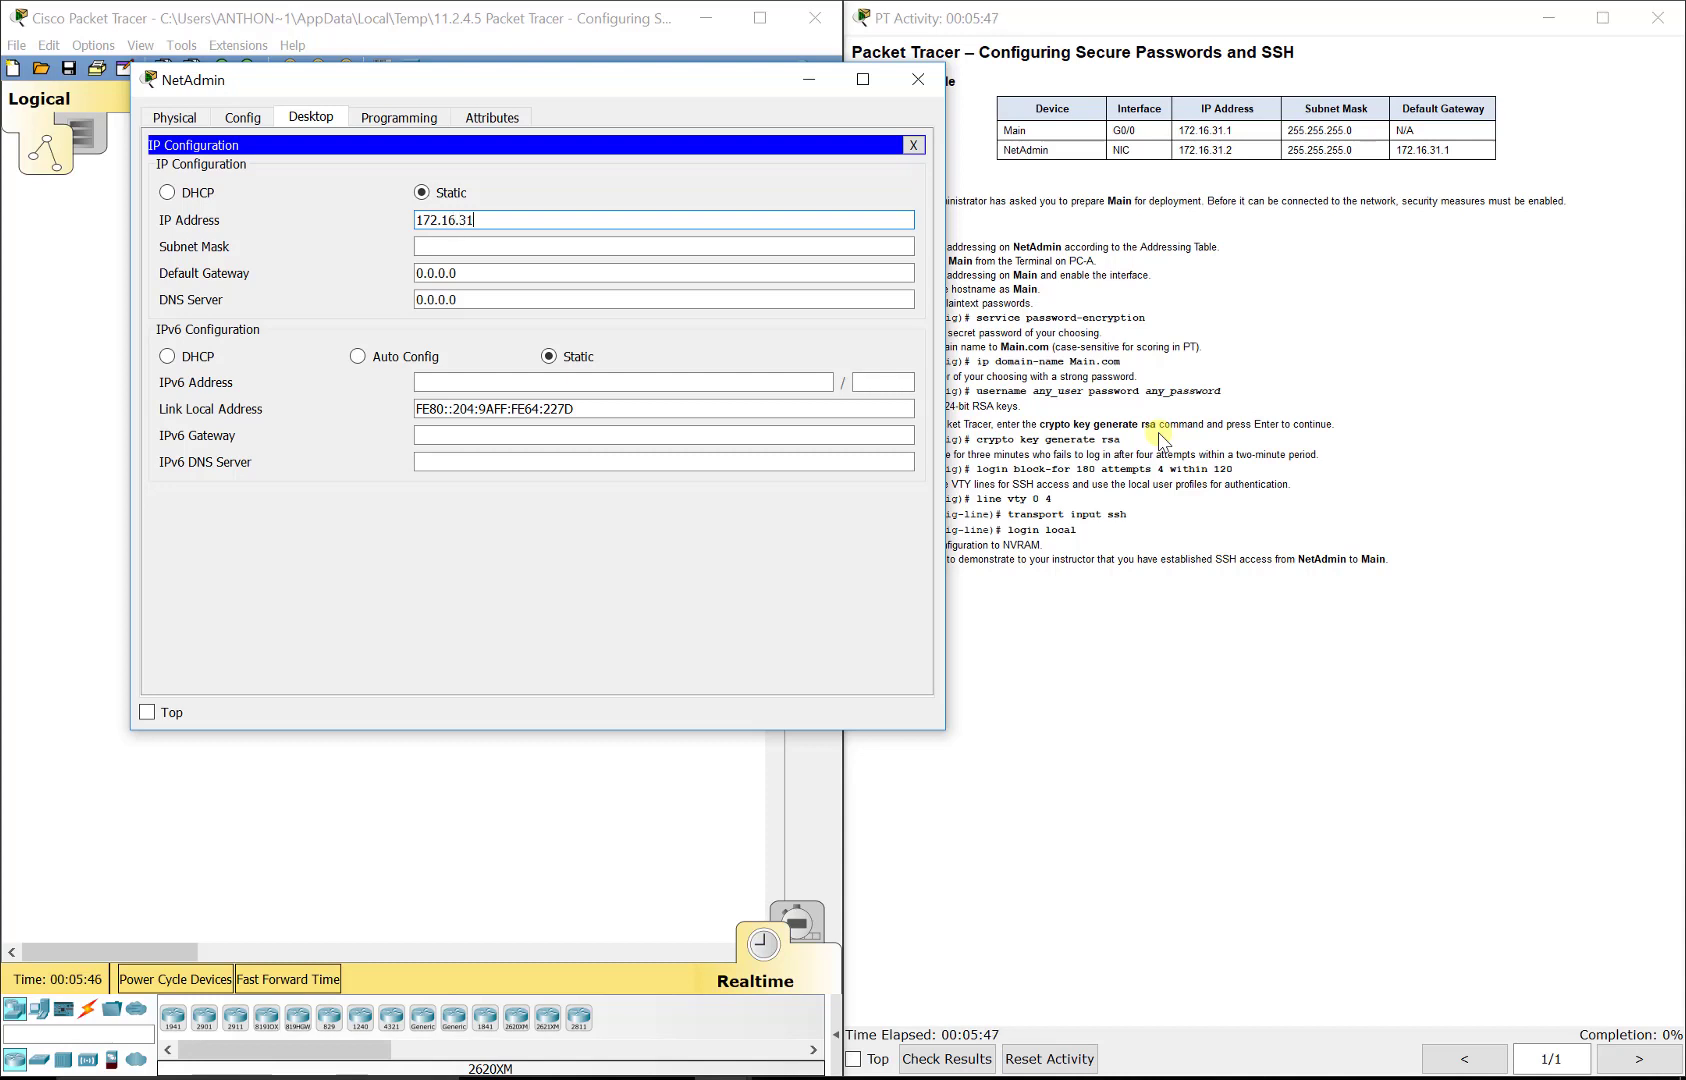
key("Tab")
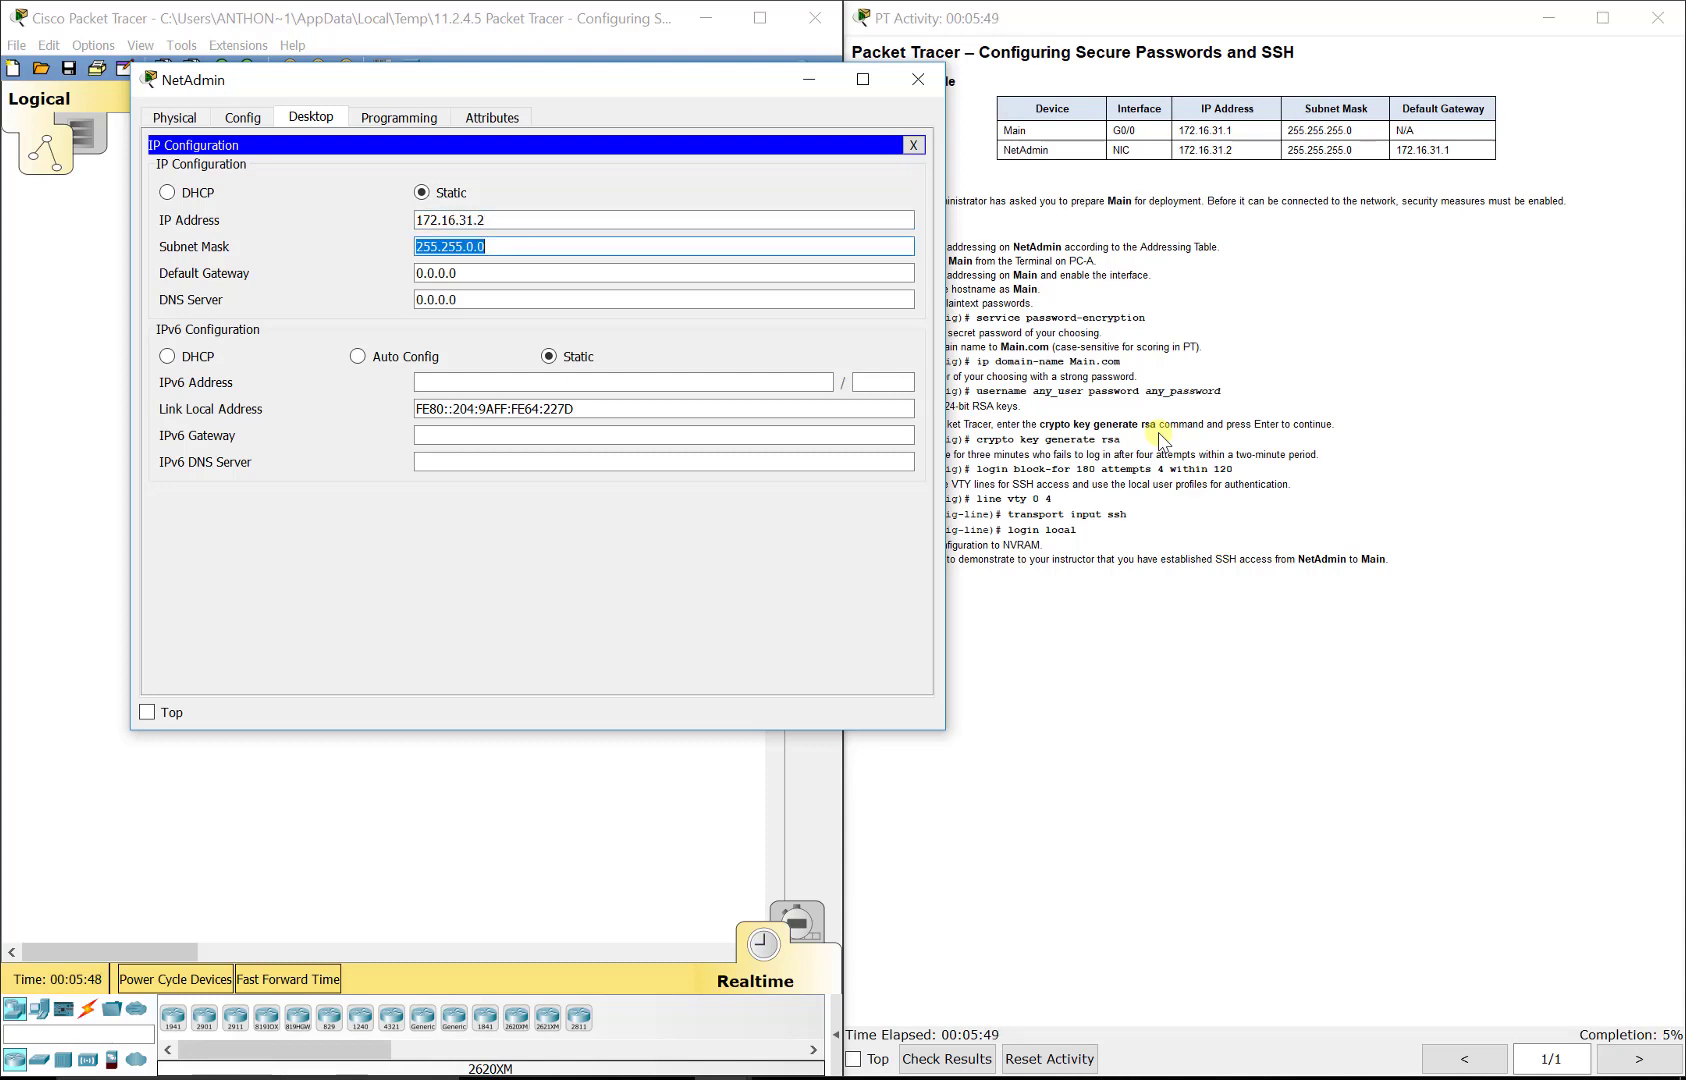
type("255.255.255.0")
key("Tab")
type("172.")
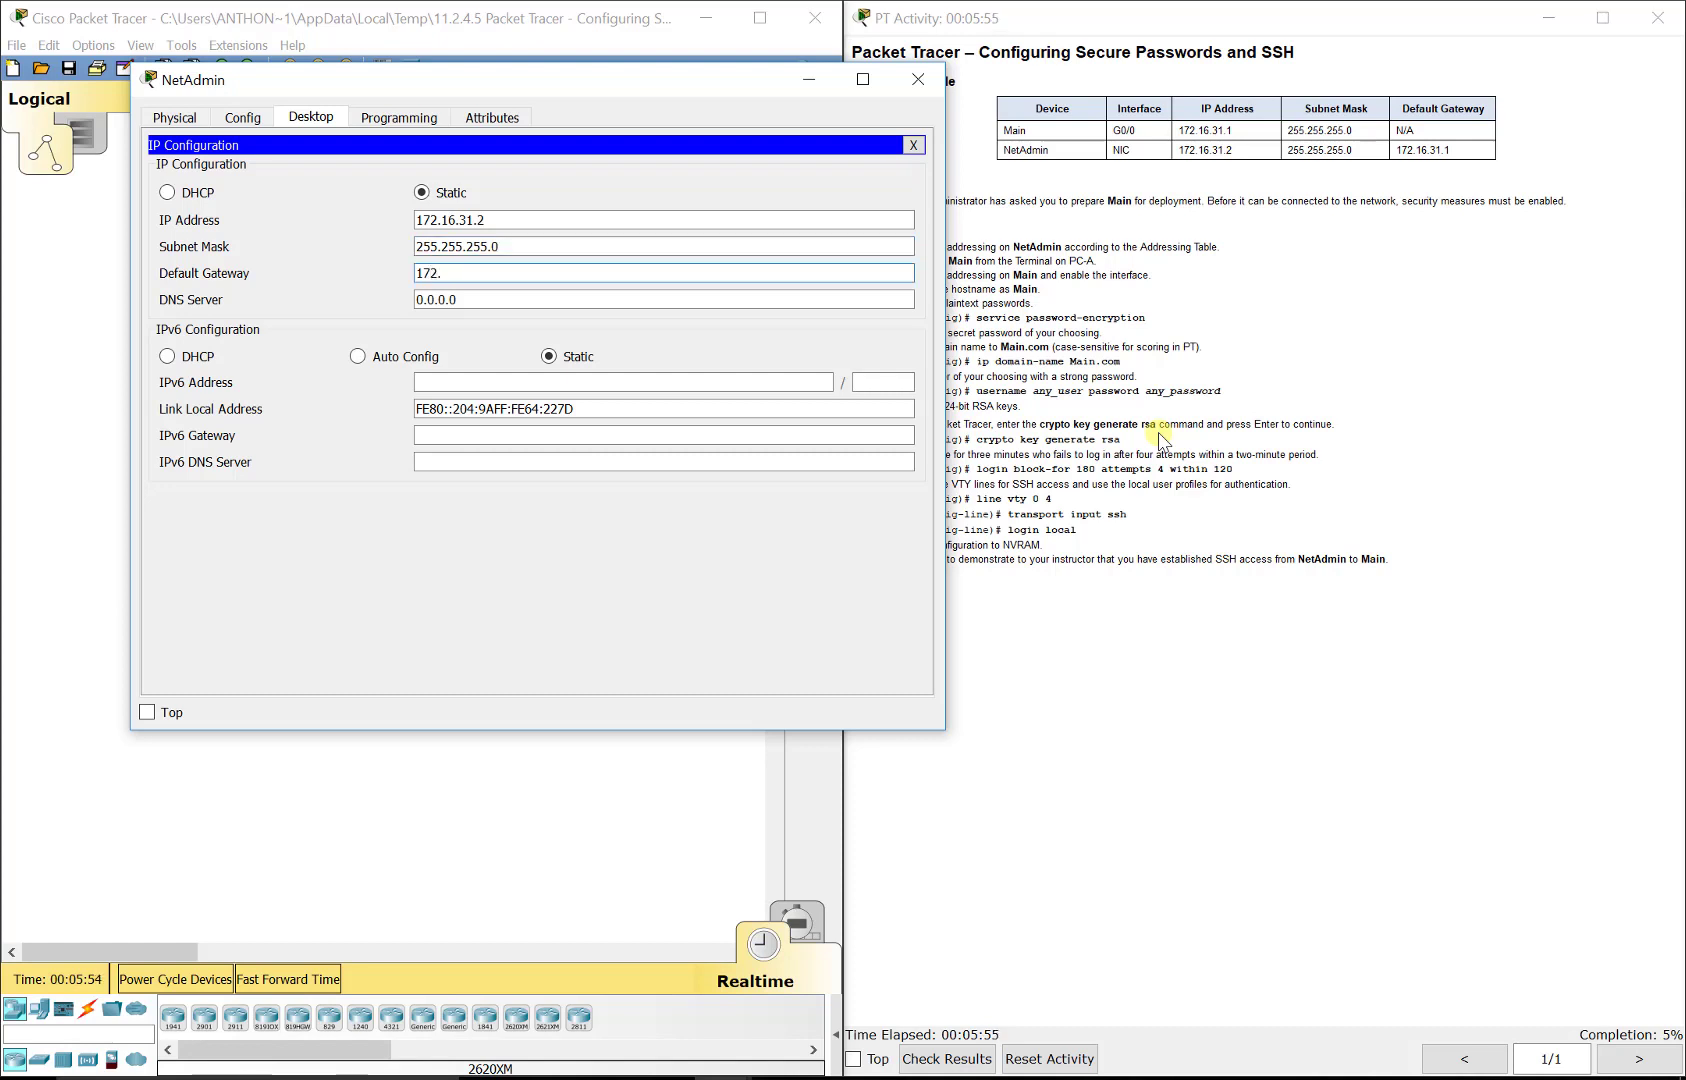
type("16.31.1")
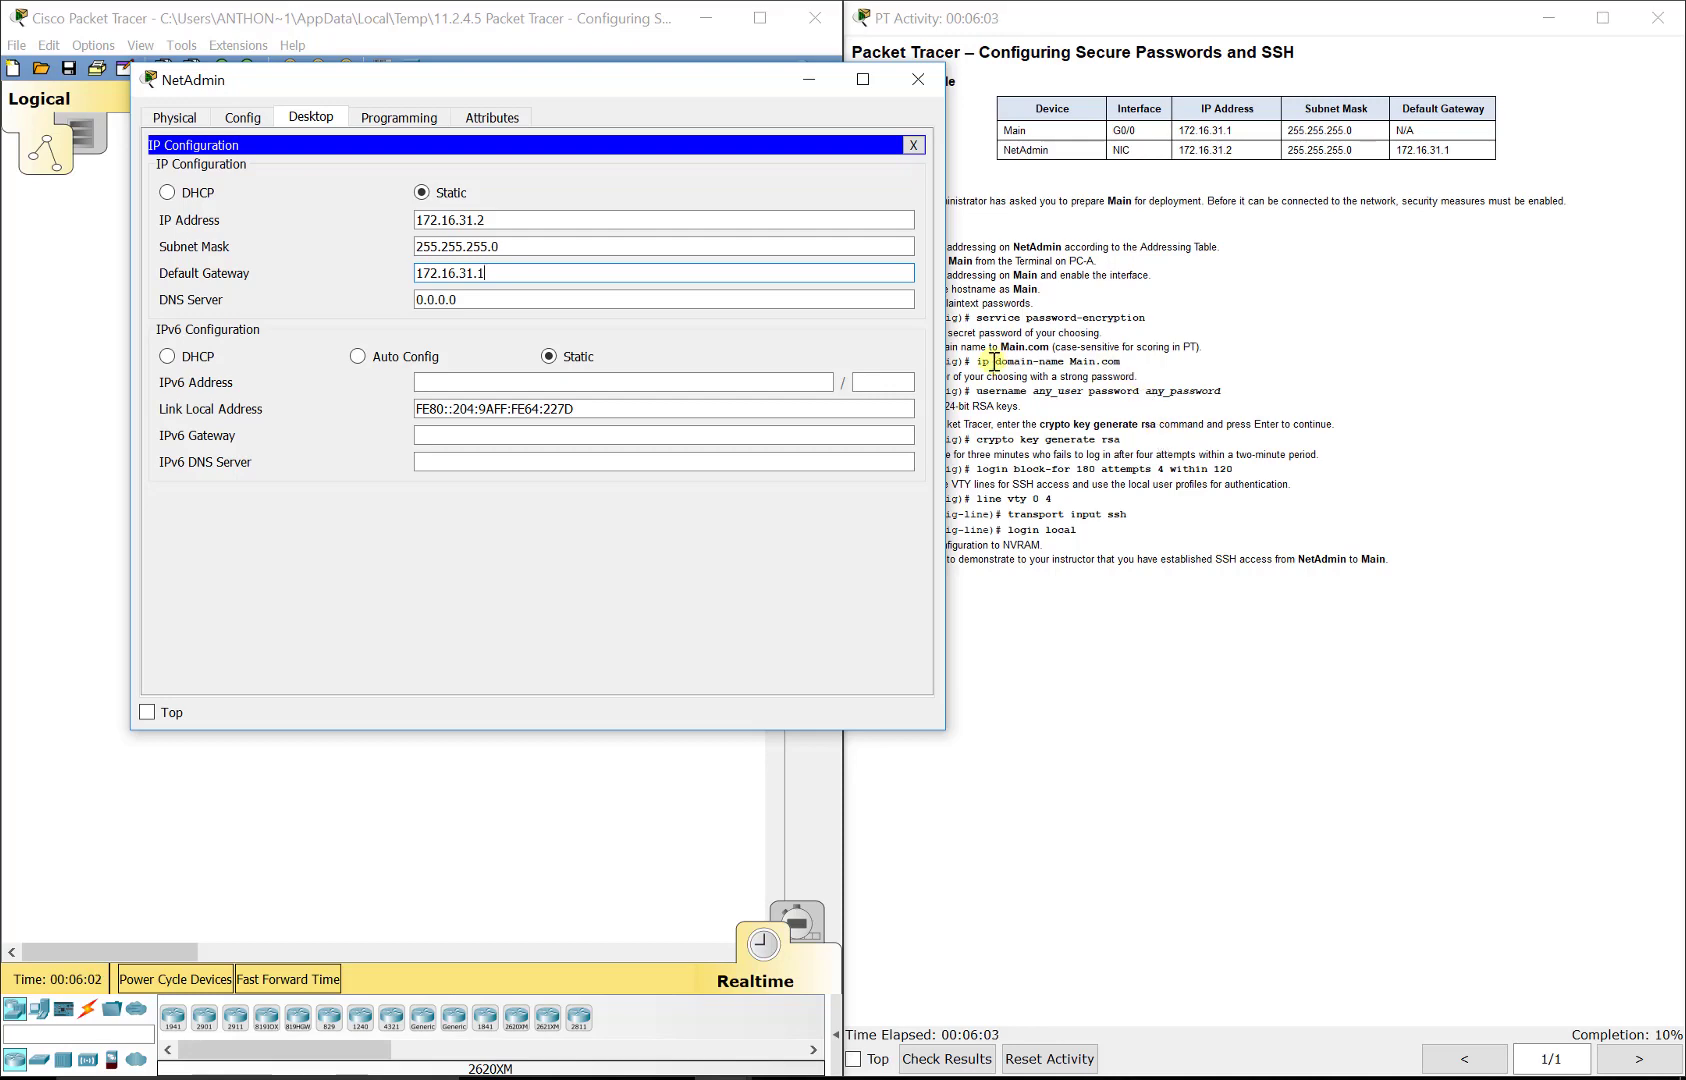
left_click(914, 146)
Step: Reopen the terminal and enter configuration mode for interface g0/0
left_click_drag(752, 92, 643, 90)
left_click(445, 205)
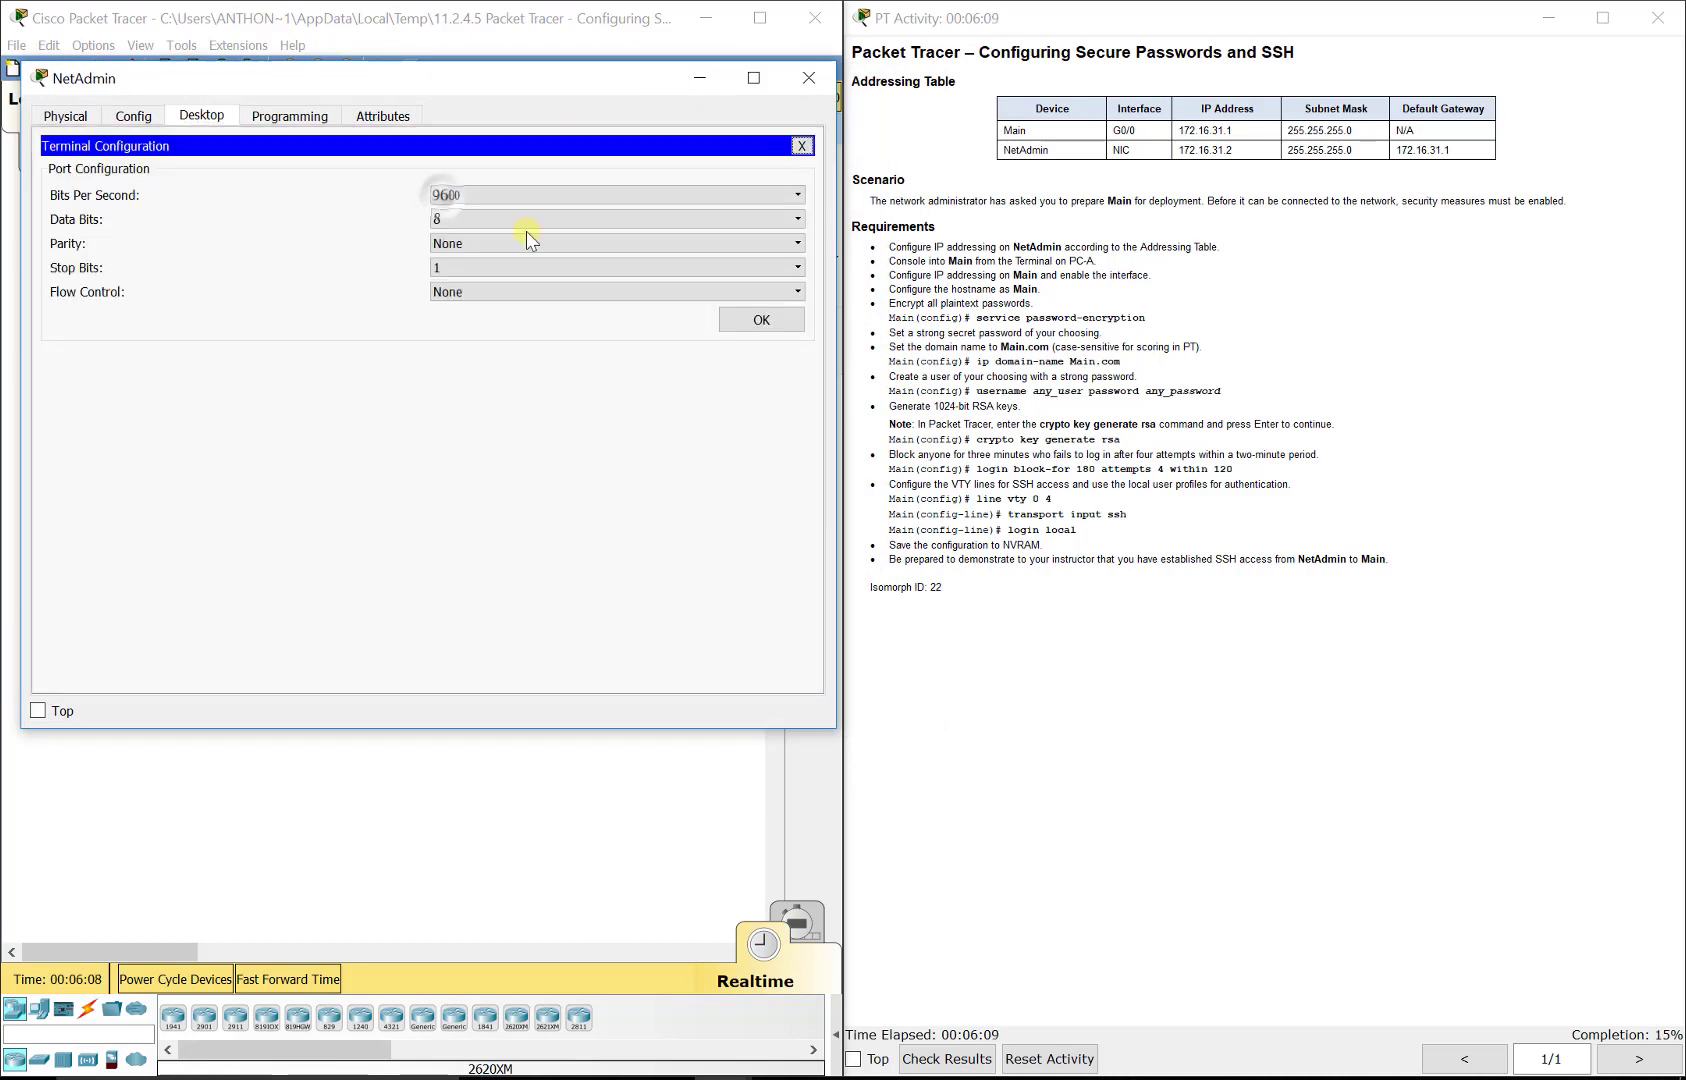
left_click(760, 316)
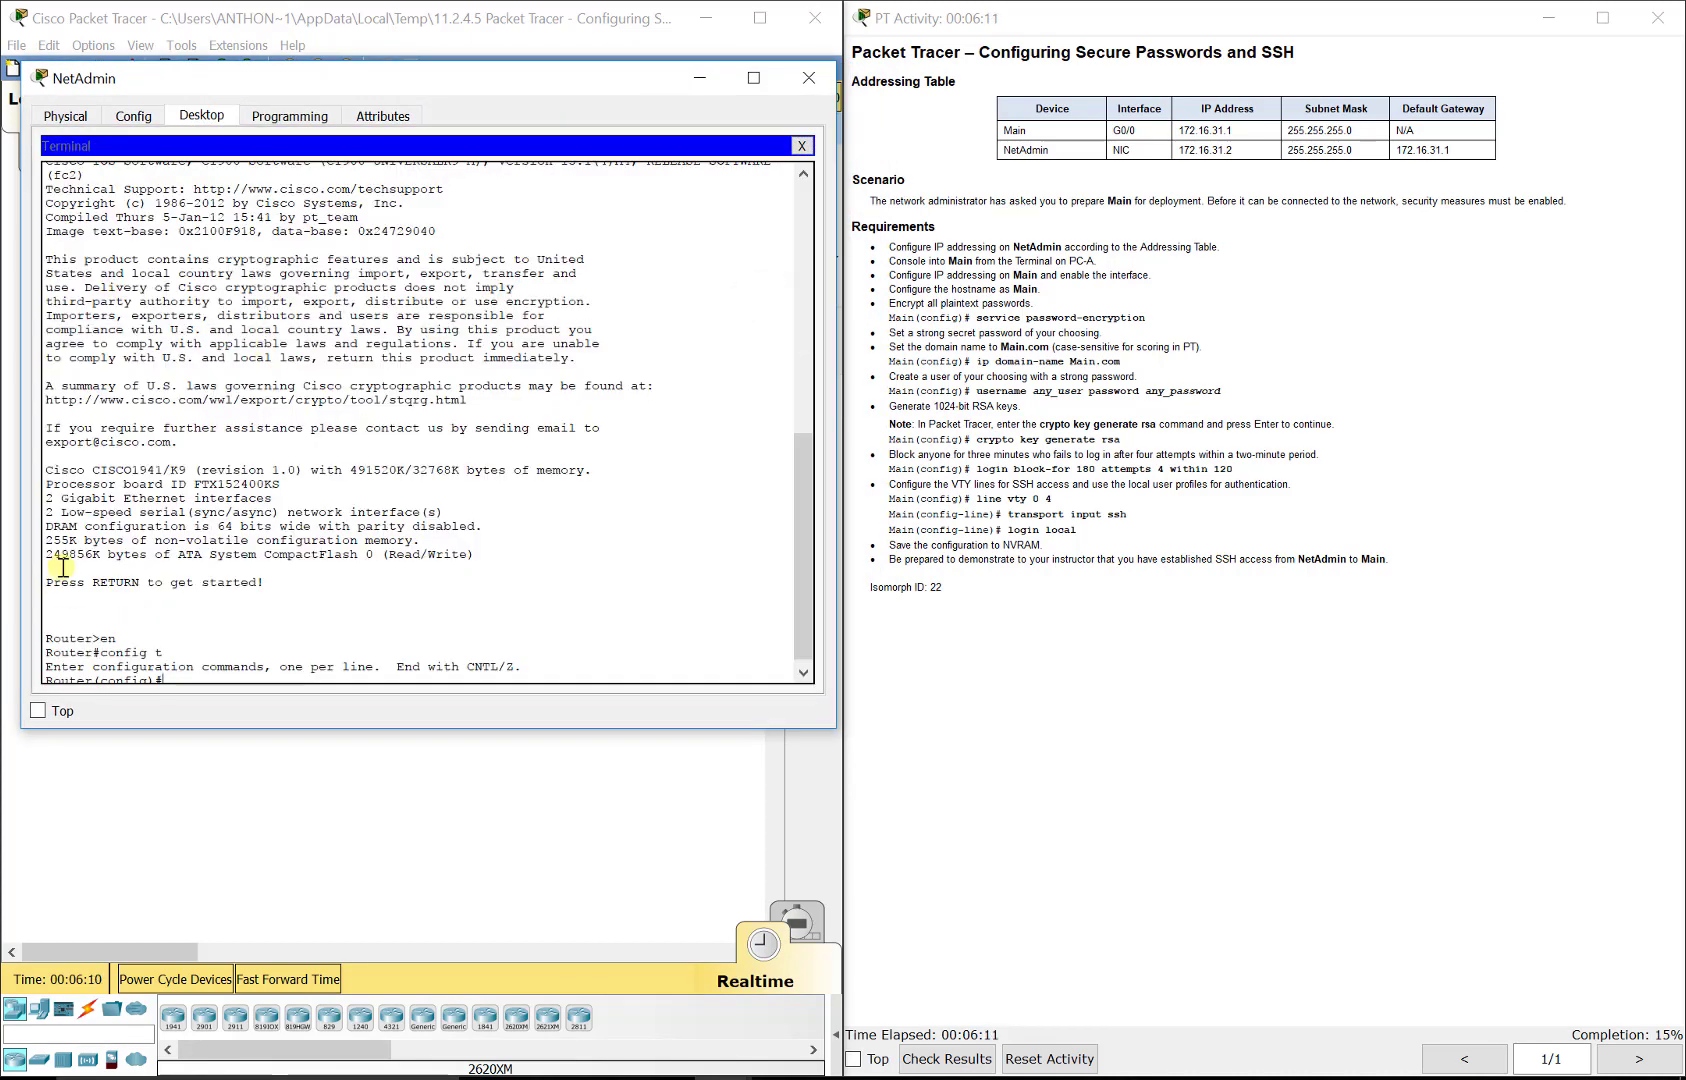
scroll(68, 562, "down", 1)
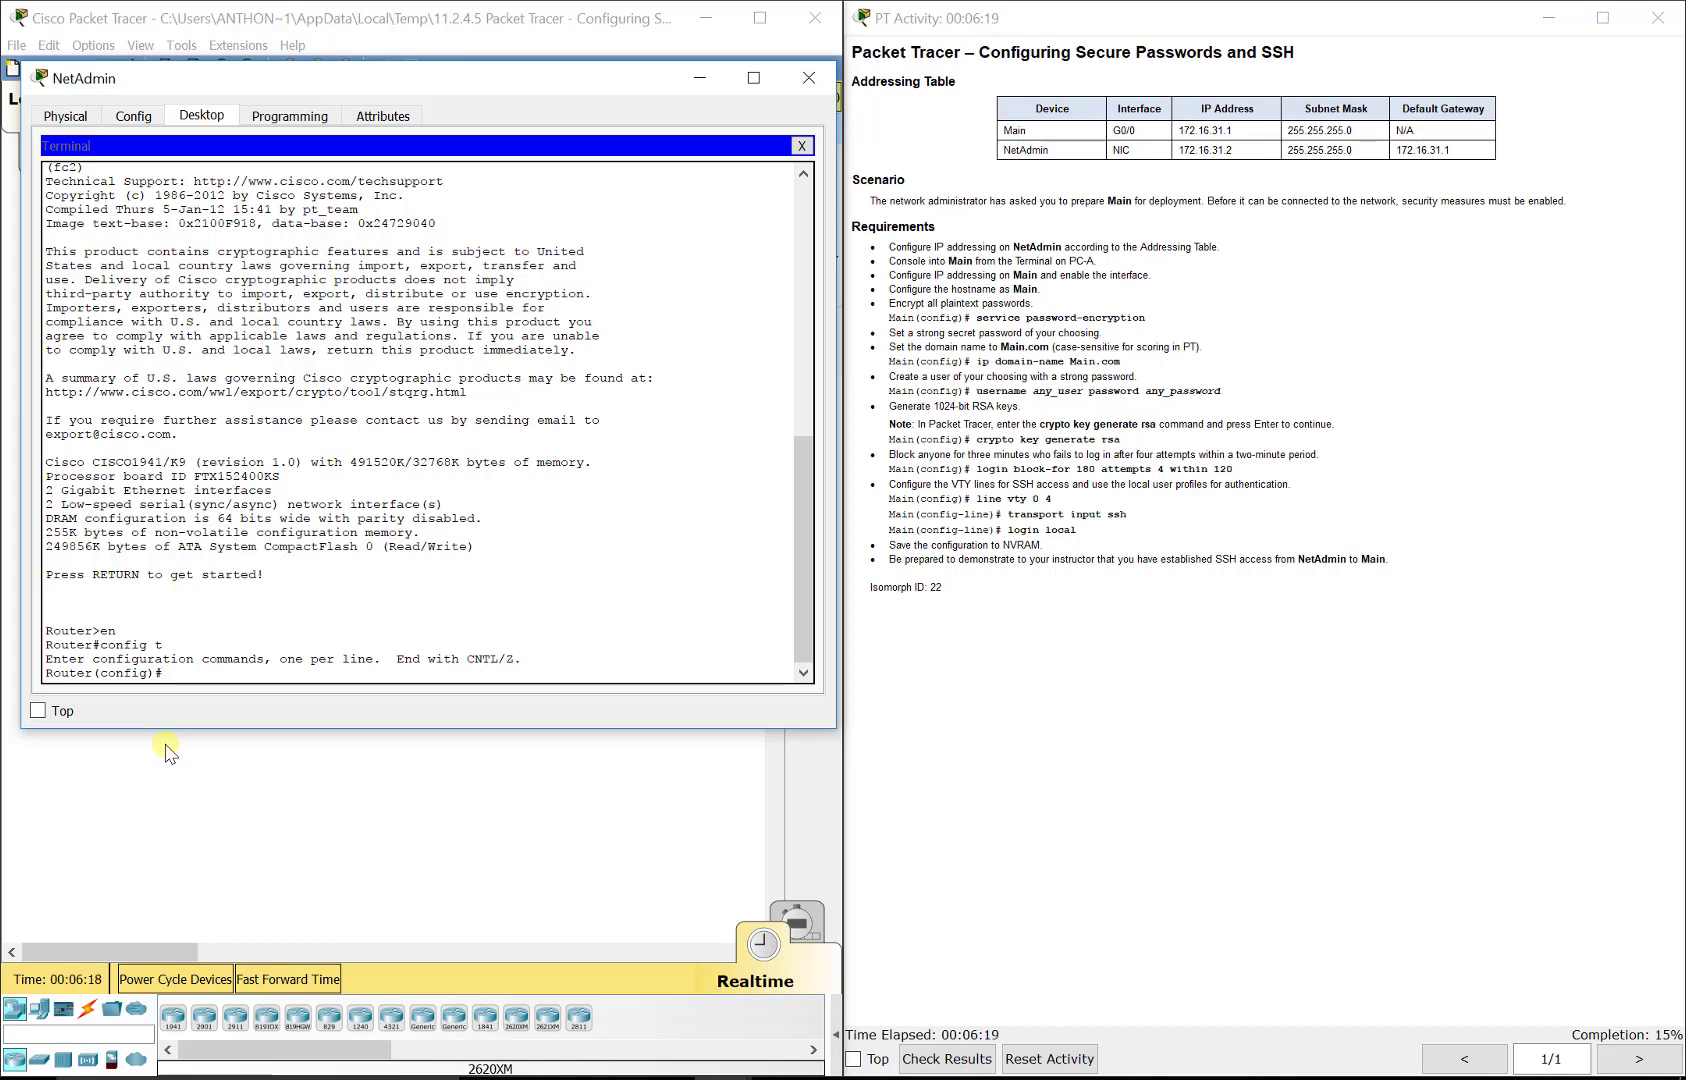
type("nt g0/09")
key("BackSpace")
key("Return")
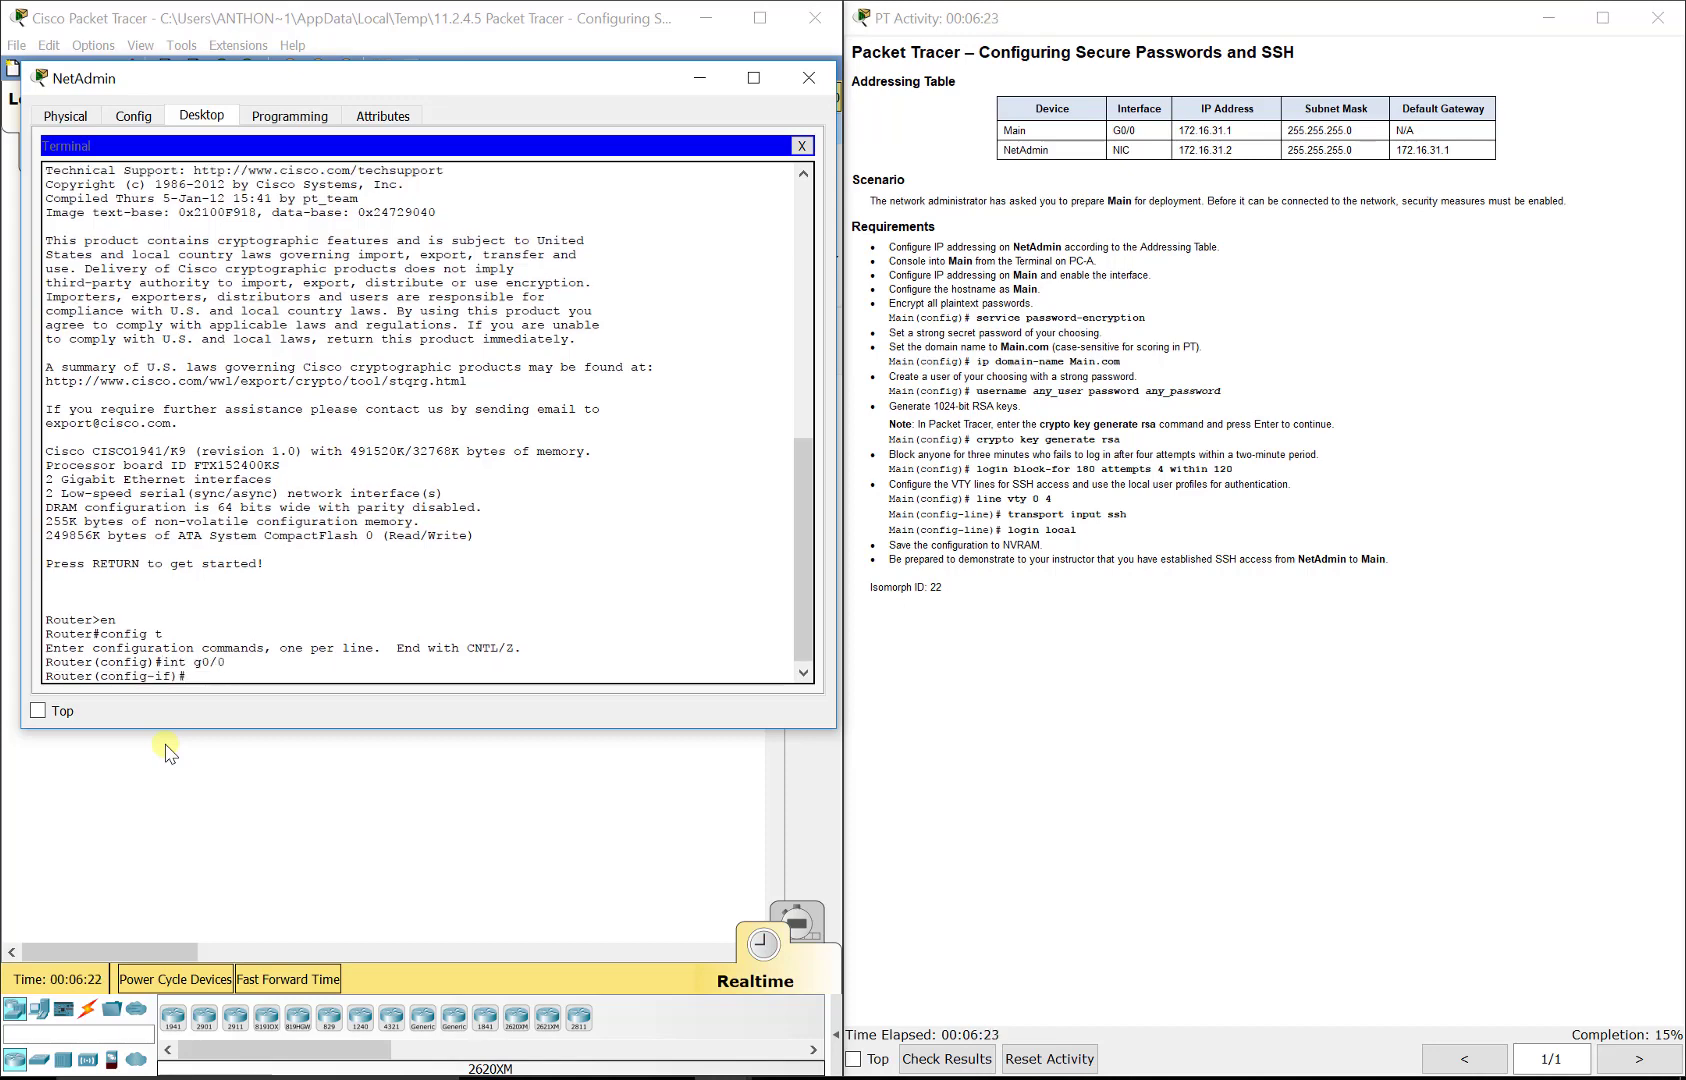
Step: Assign address 172.16.31.1 255.255.255.0 to G0/0 and enable the interface with no shut
type("ip add 172.16.31.1 255.255.255.0")
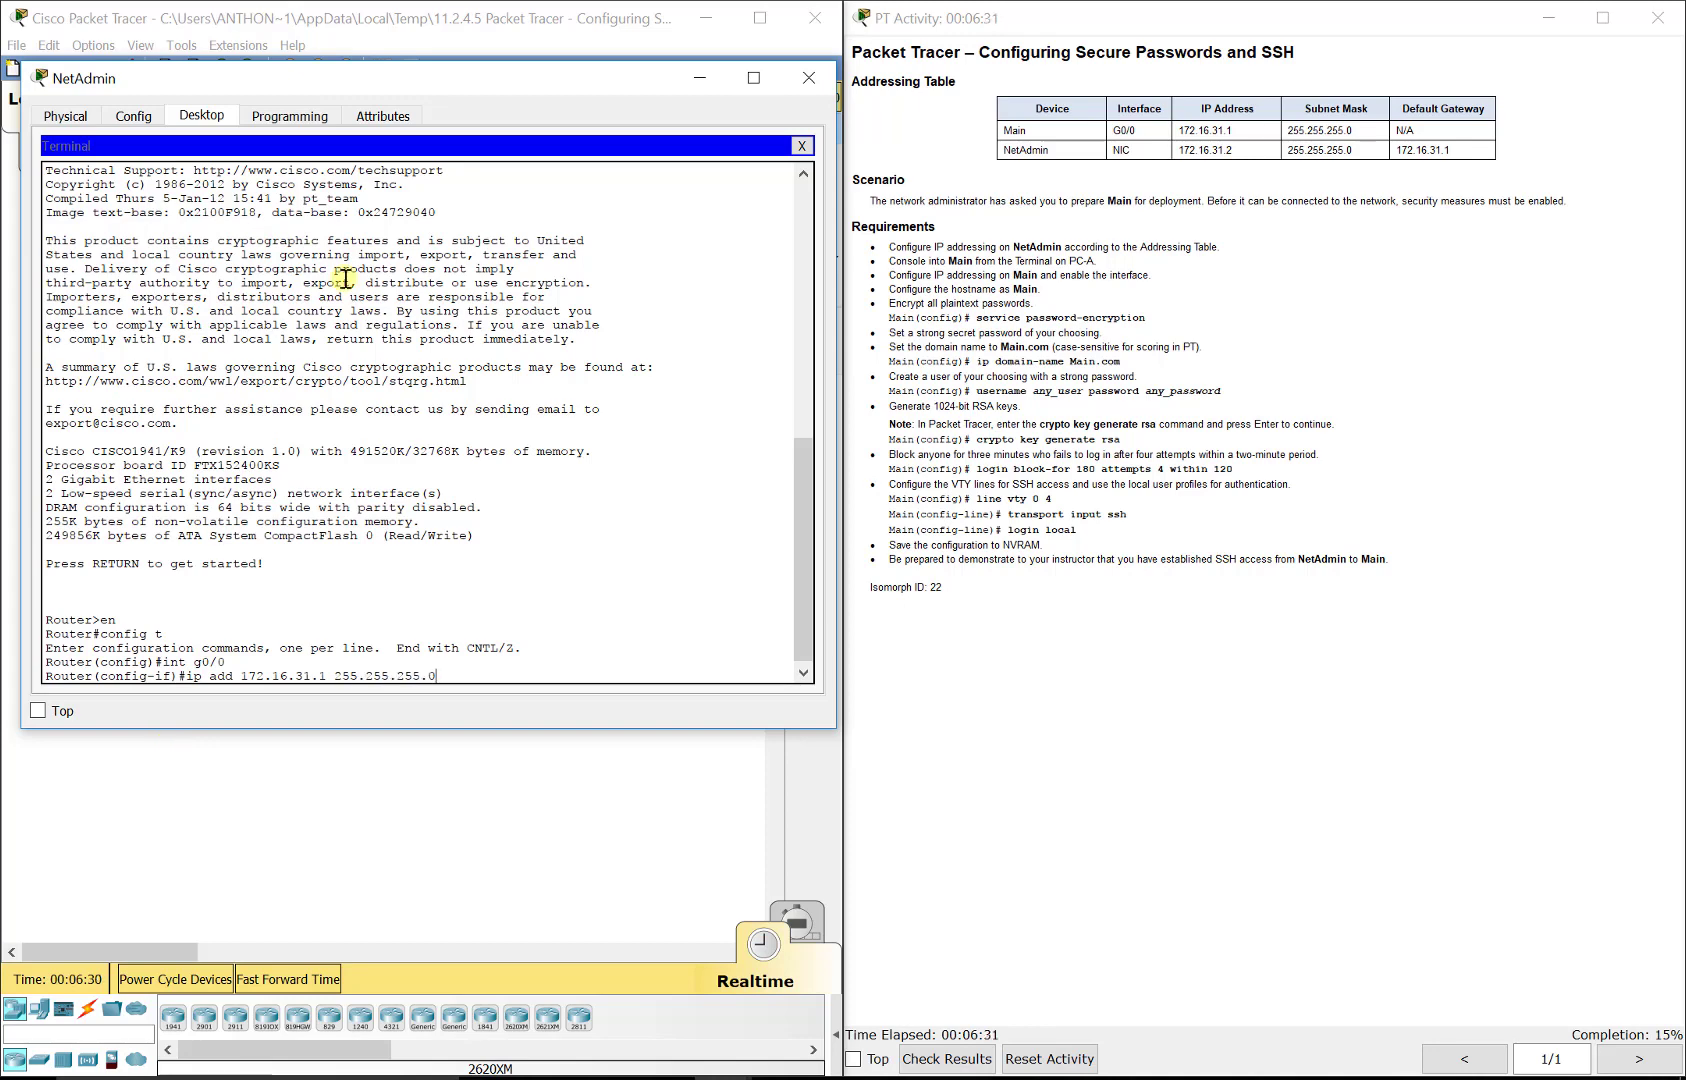
left_click_drag(342, 79, 921, 106)
left_click(487, 268)
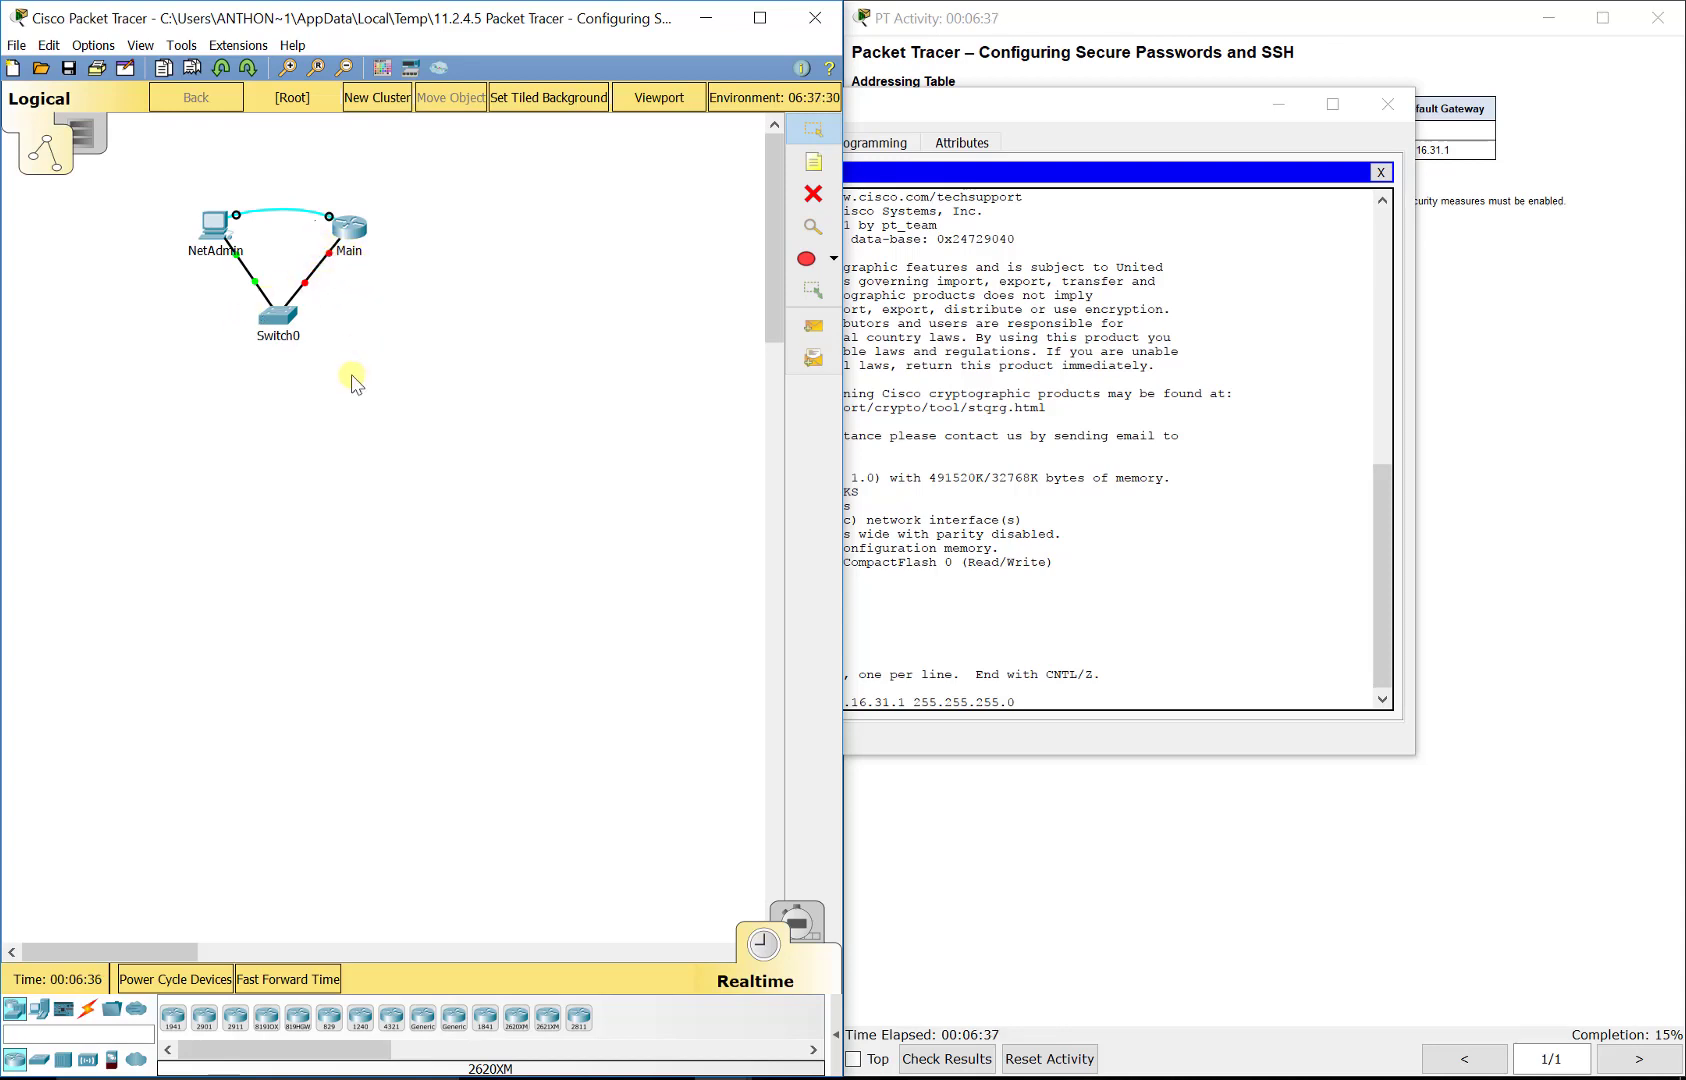
left_click_drag(352, 375, 88, 191)
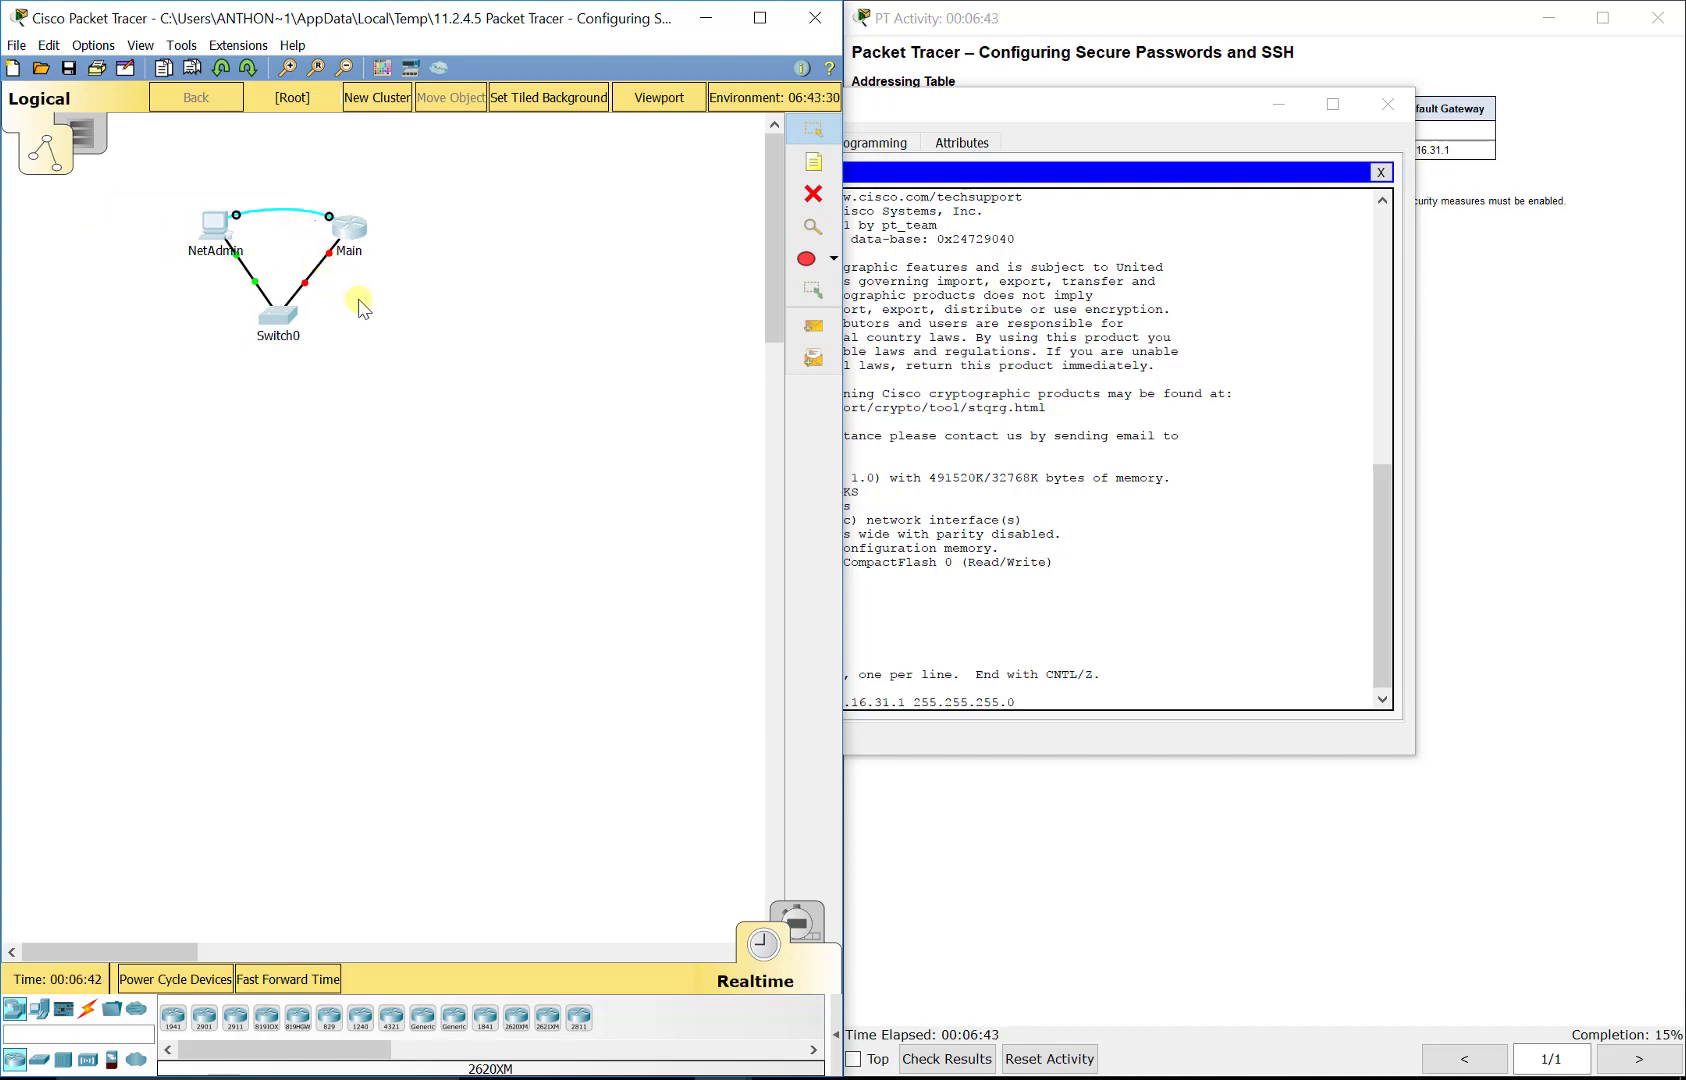
left_click(1054, 705)
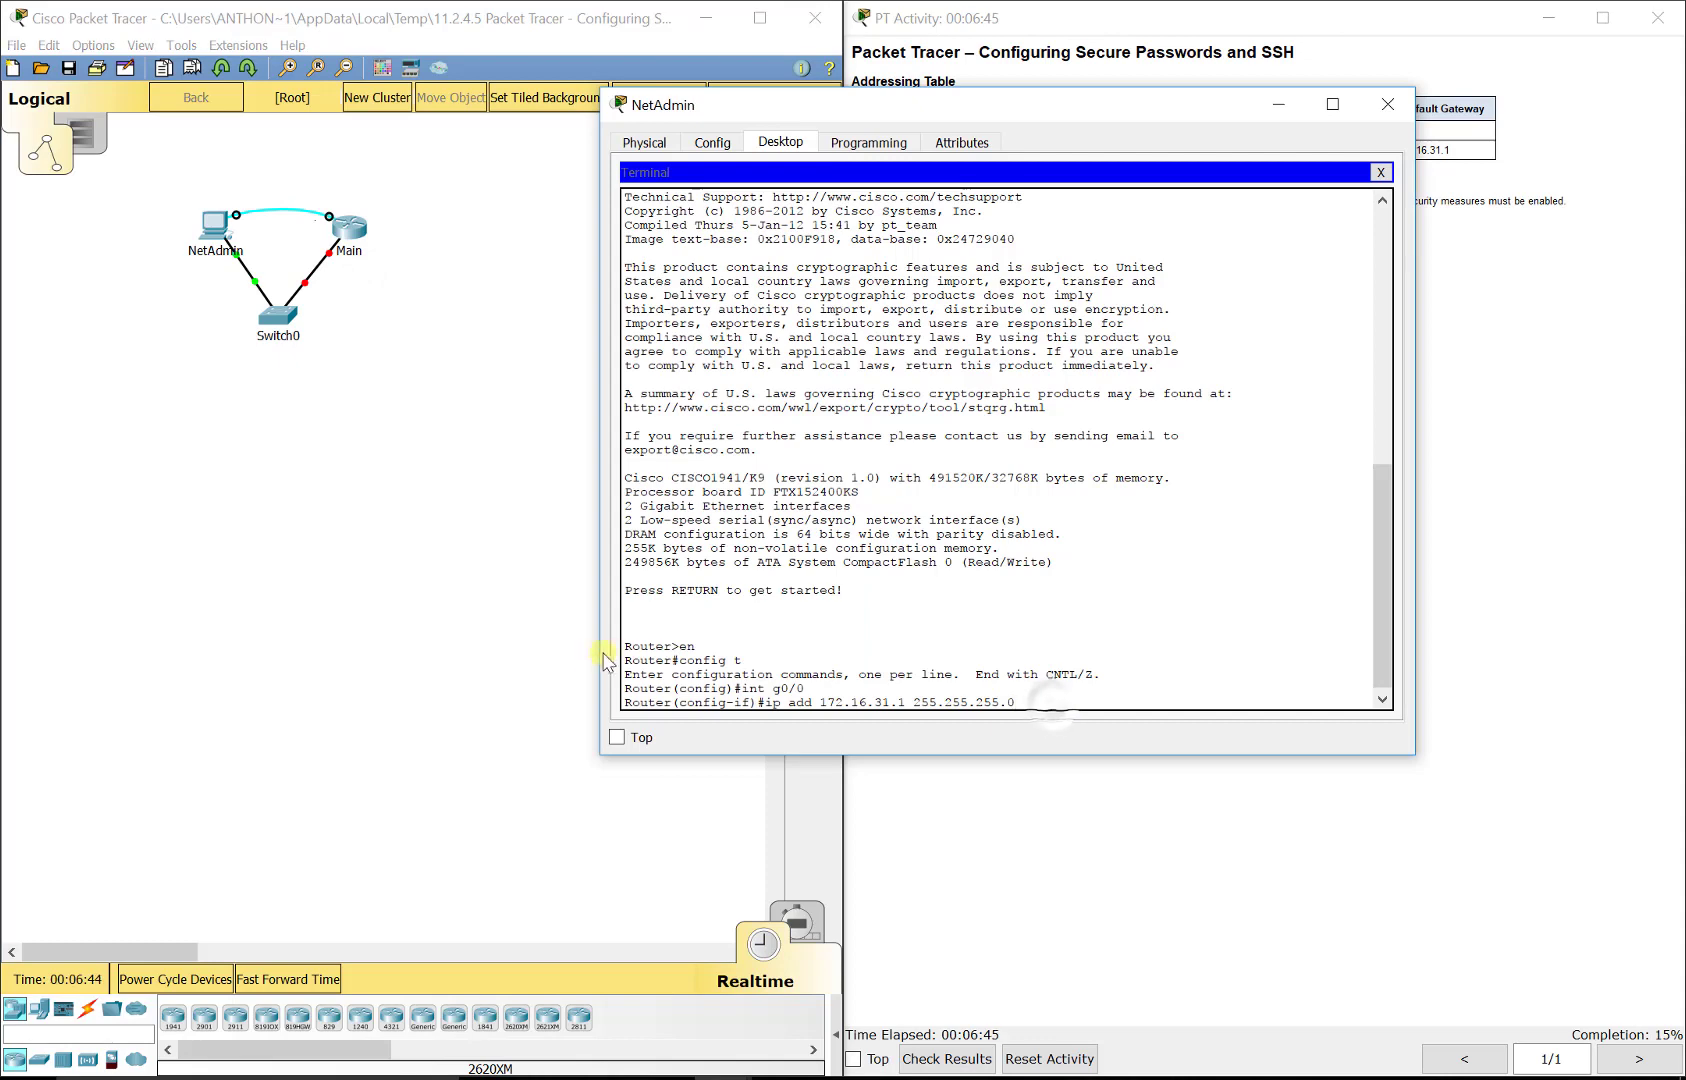
left_click_drag(806, 113, 284, 54)
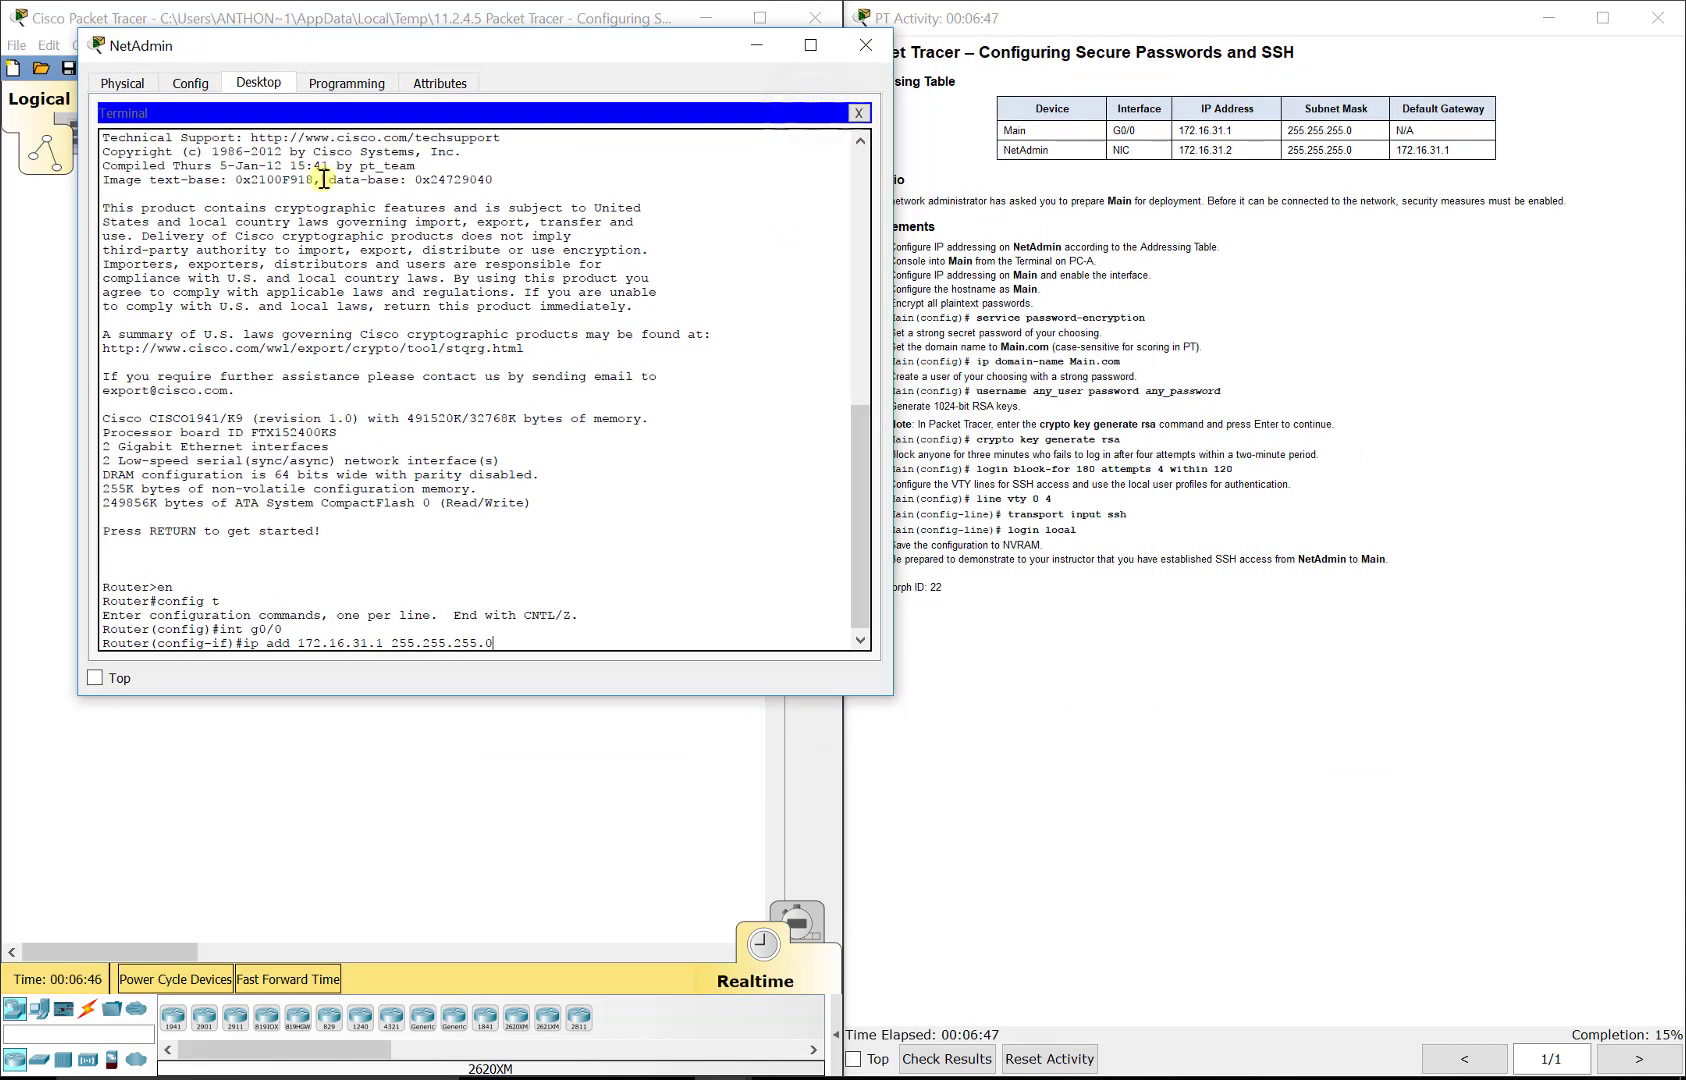
key("Return")
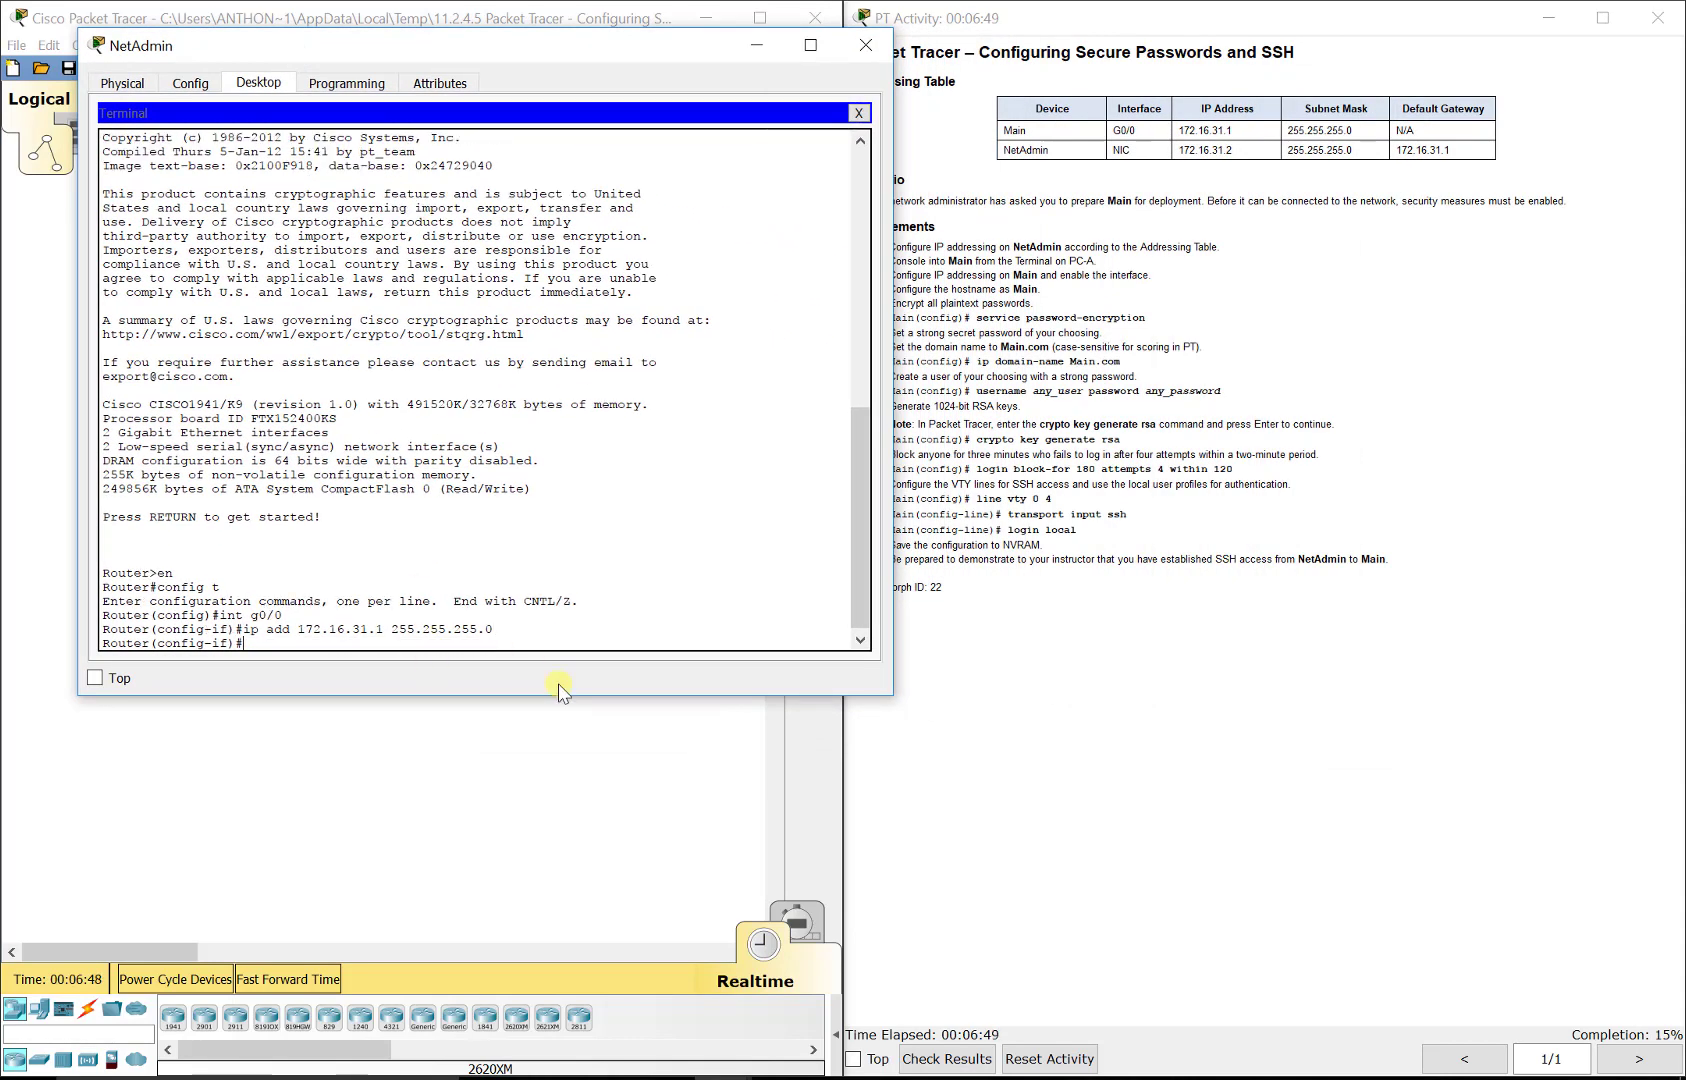
type("no shut")
key("Return")
Step: Leave interface mode and set the router's hostname to Main
key("Return")
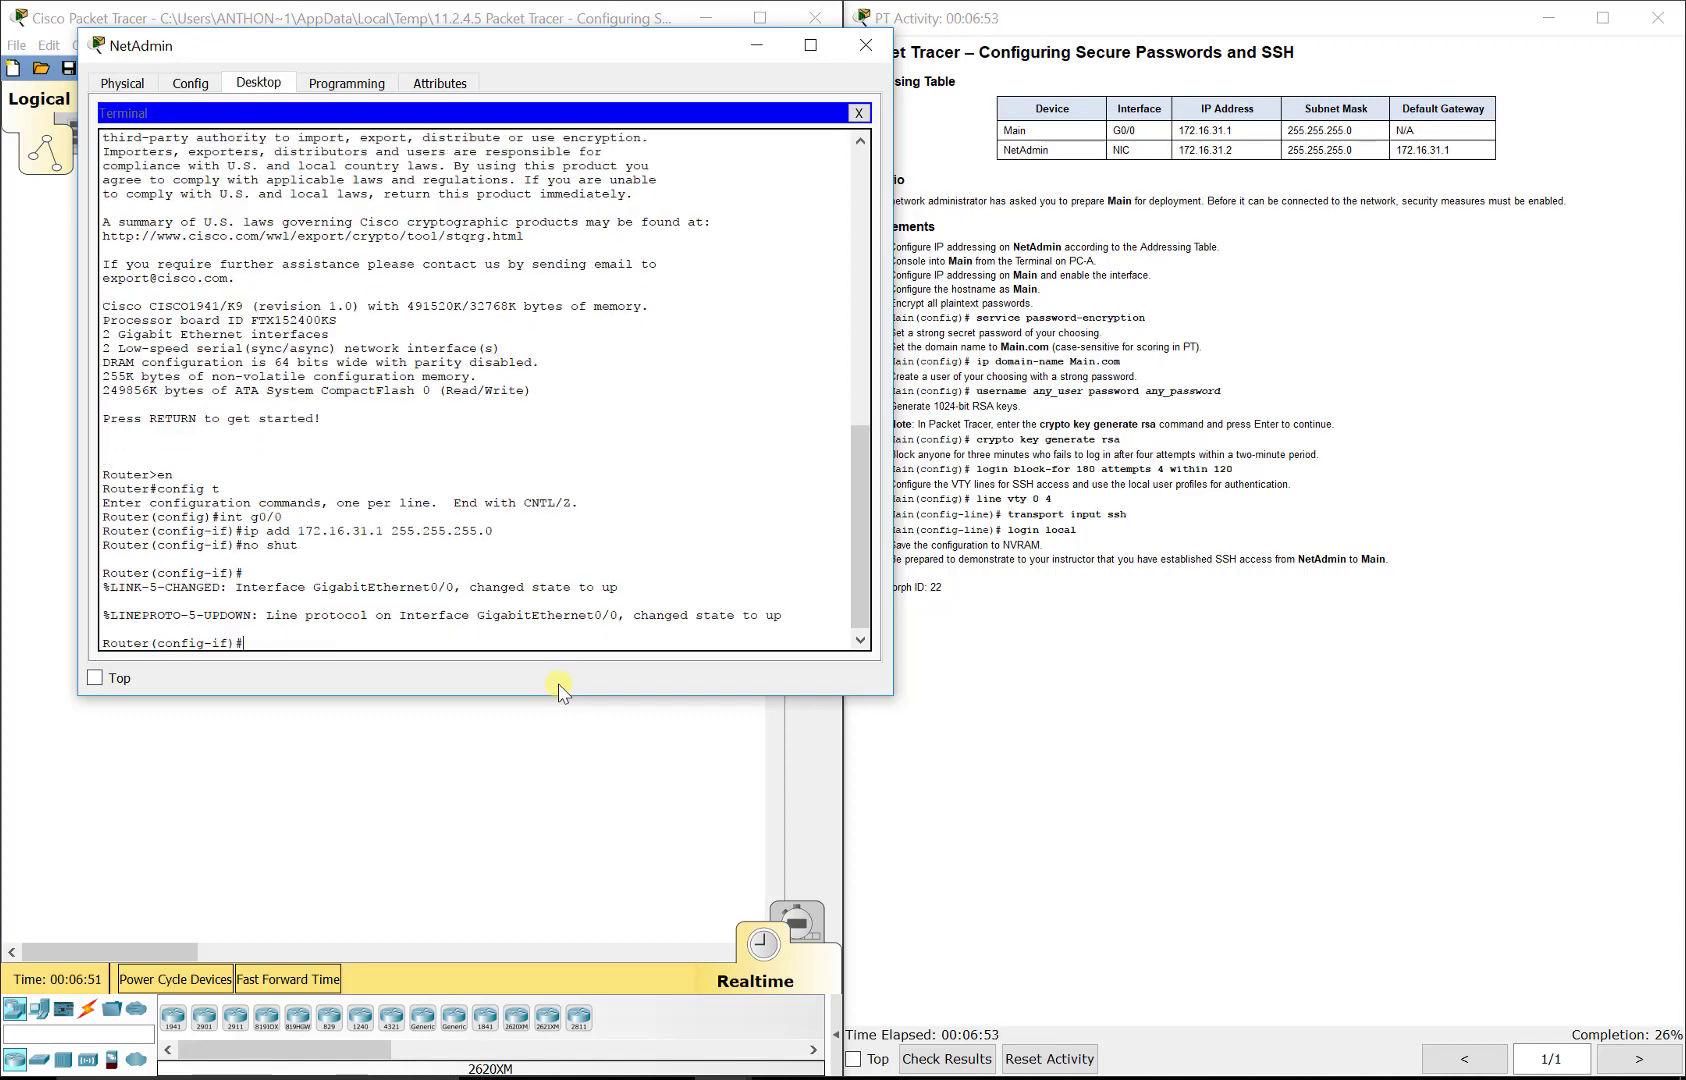
type("exit")
key("Return")
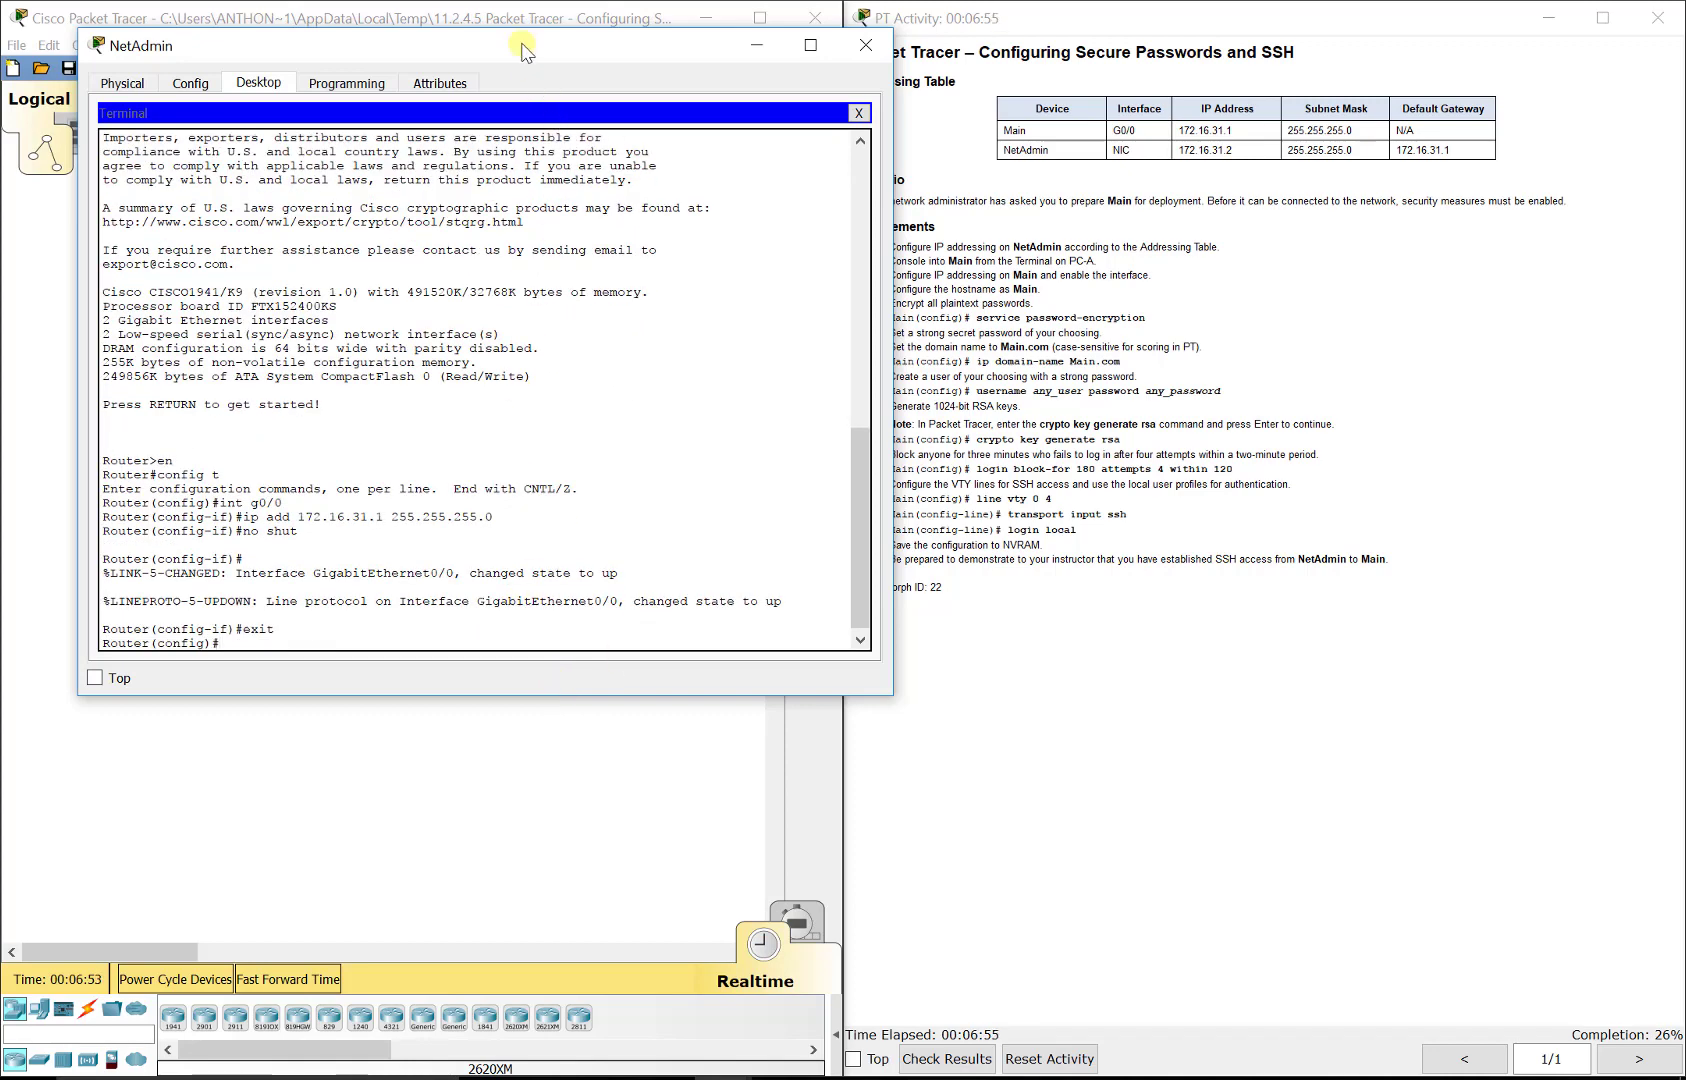
left_click_drag(520, 44, 1106, 74)
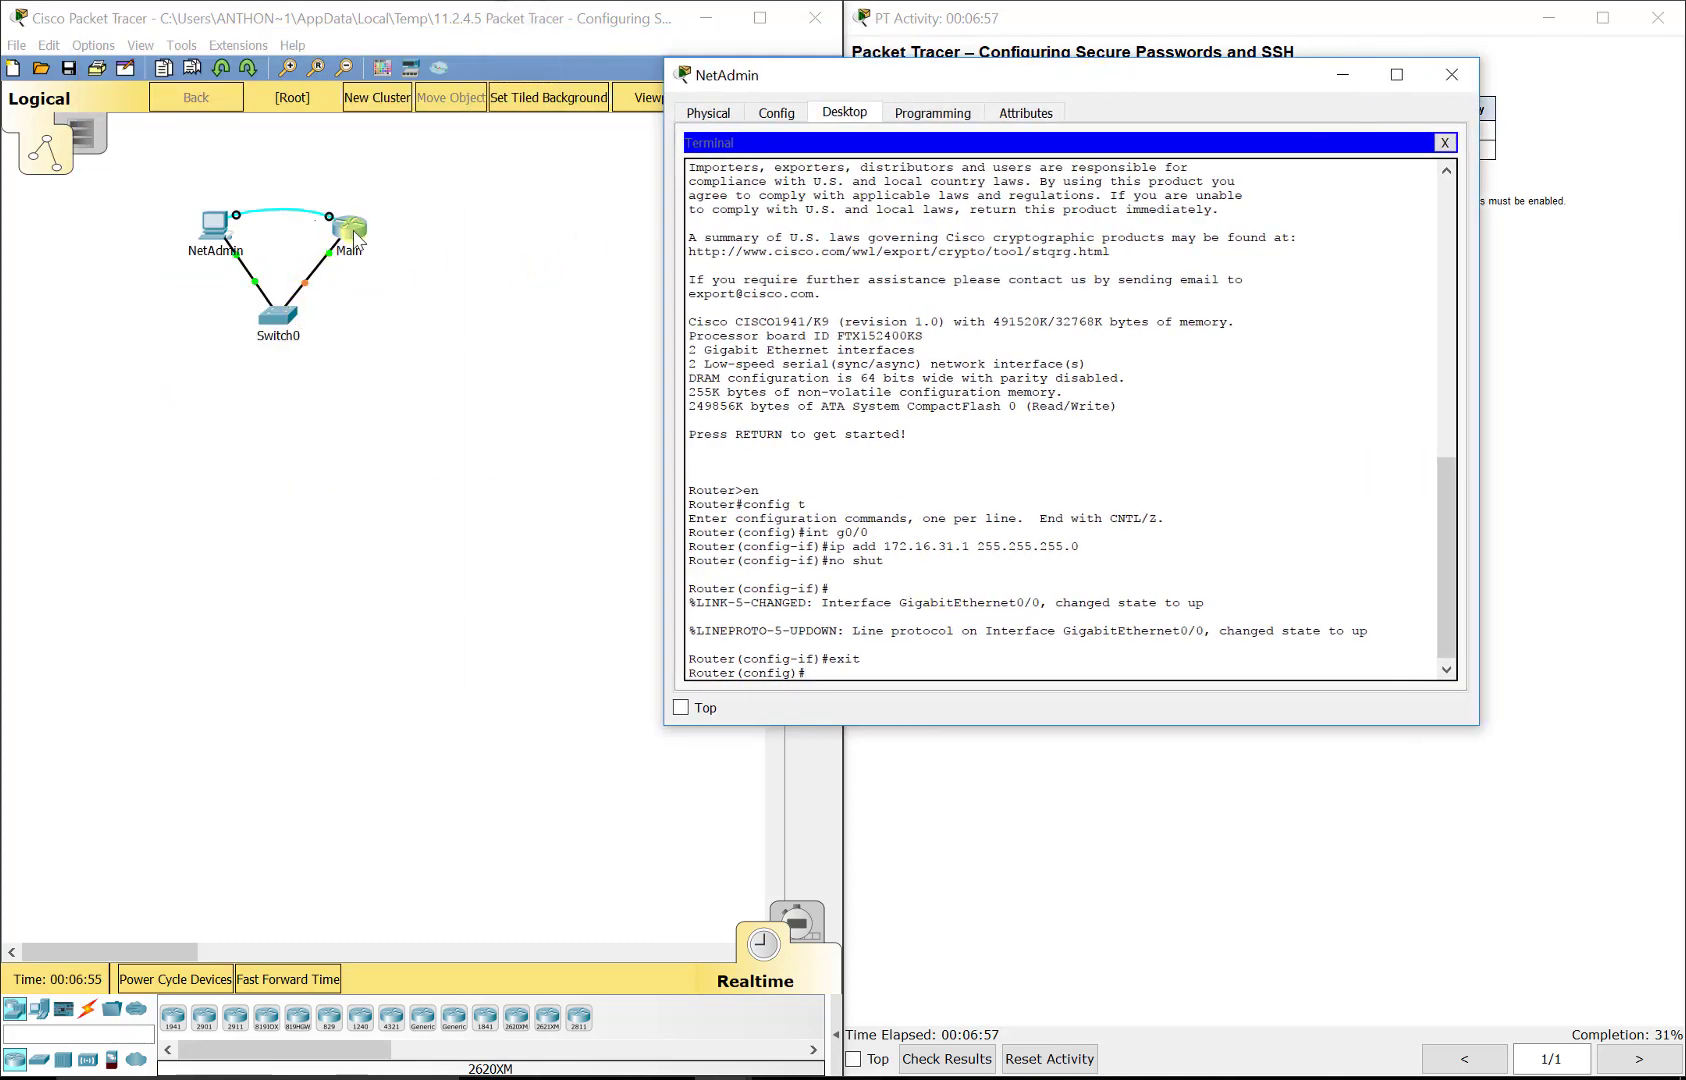
left_click_drag(975, 90, 337, 76)
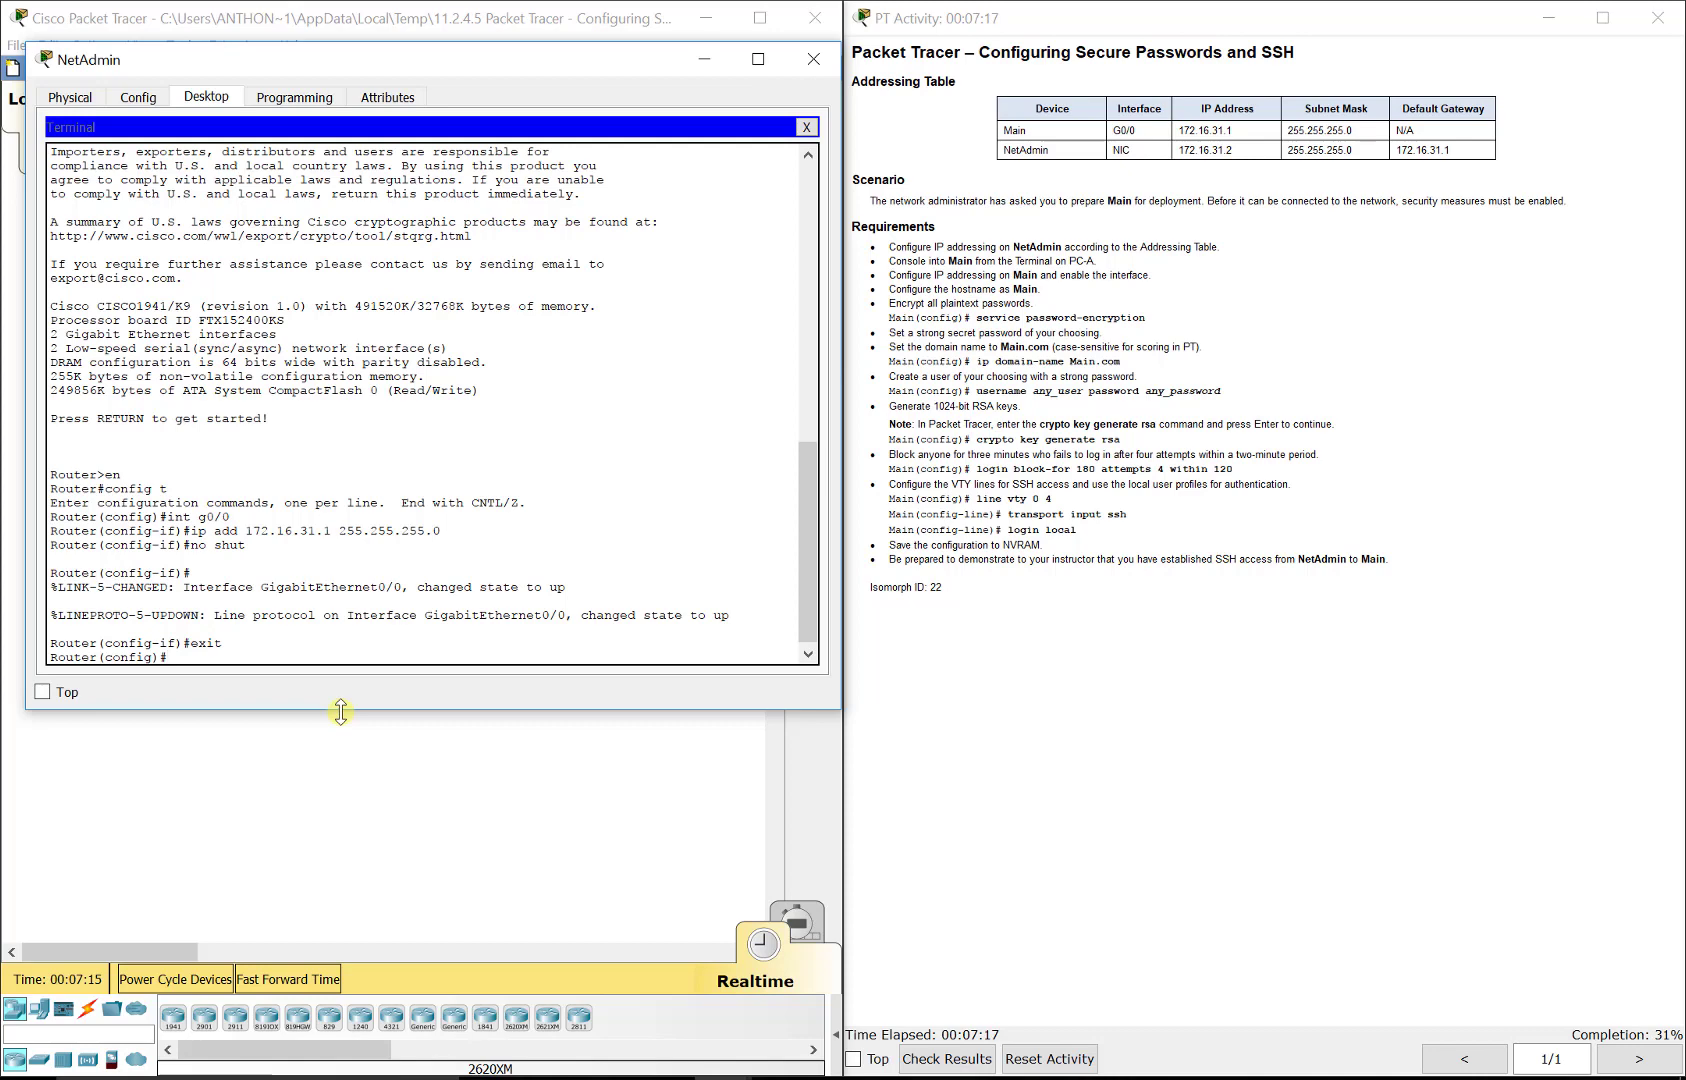
type("hostname Main")
key("Return")
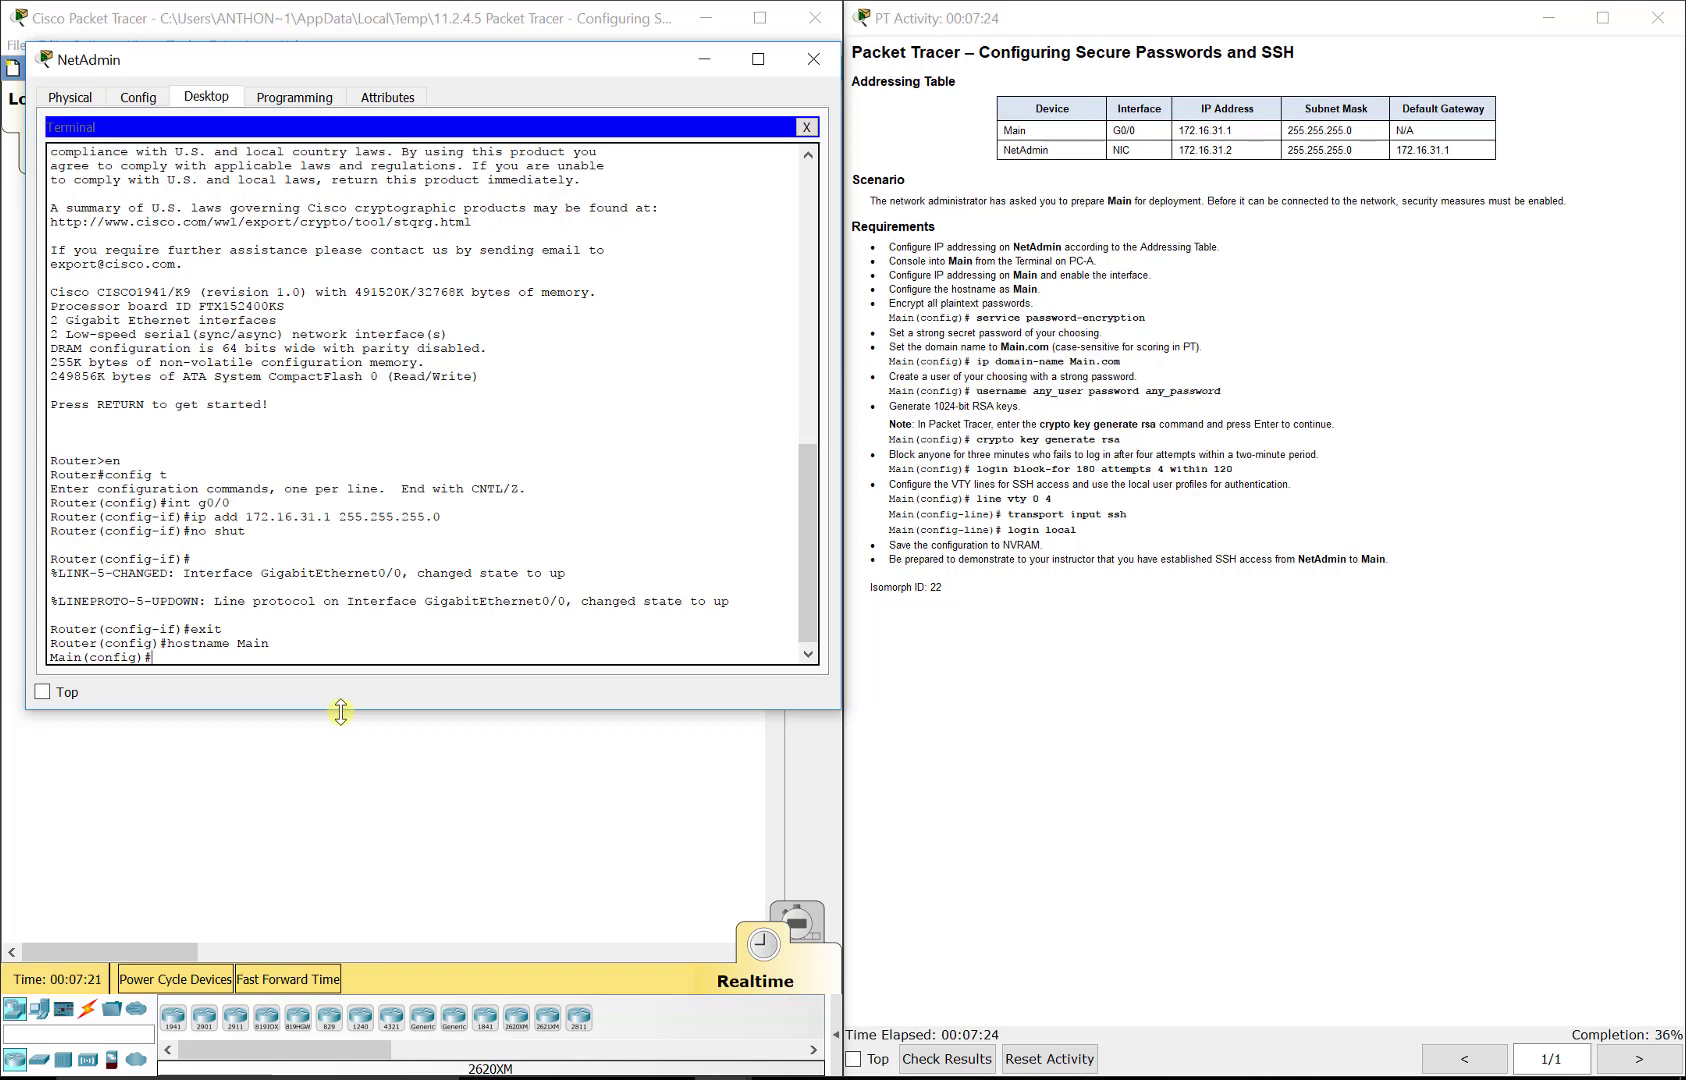
Step: Try to enable password encryption with the command service-password encryption
type("service-password encryption")
key("Return")
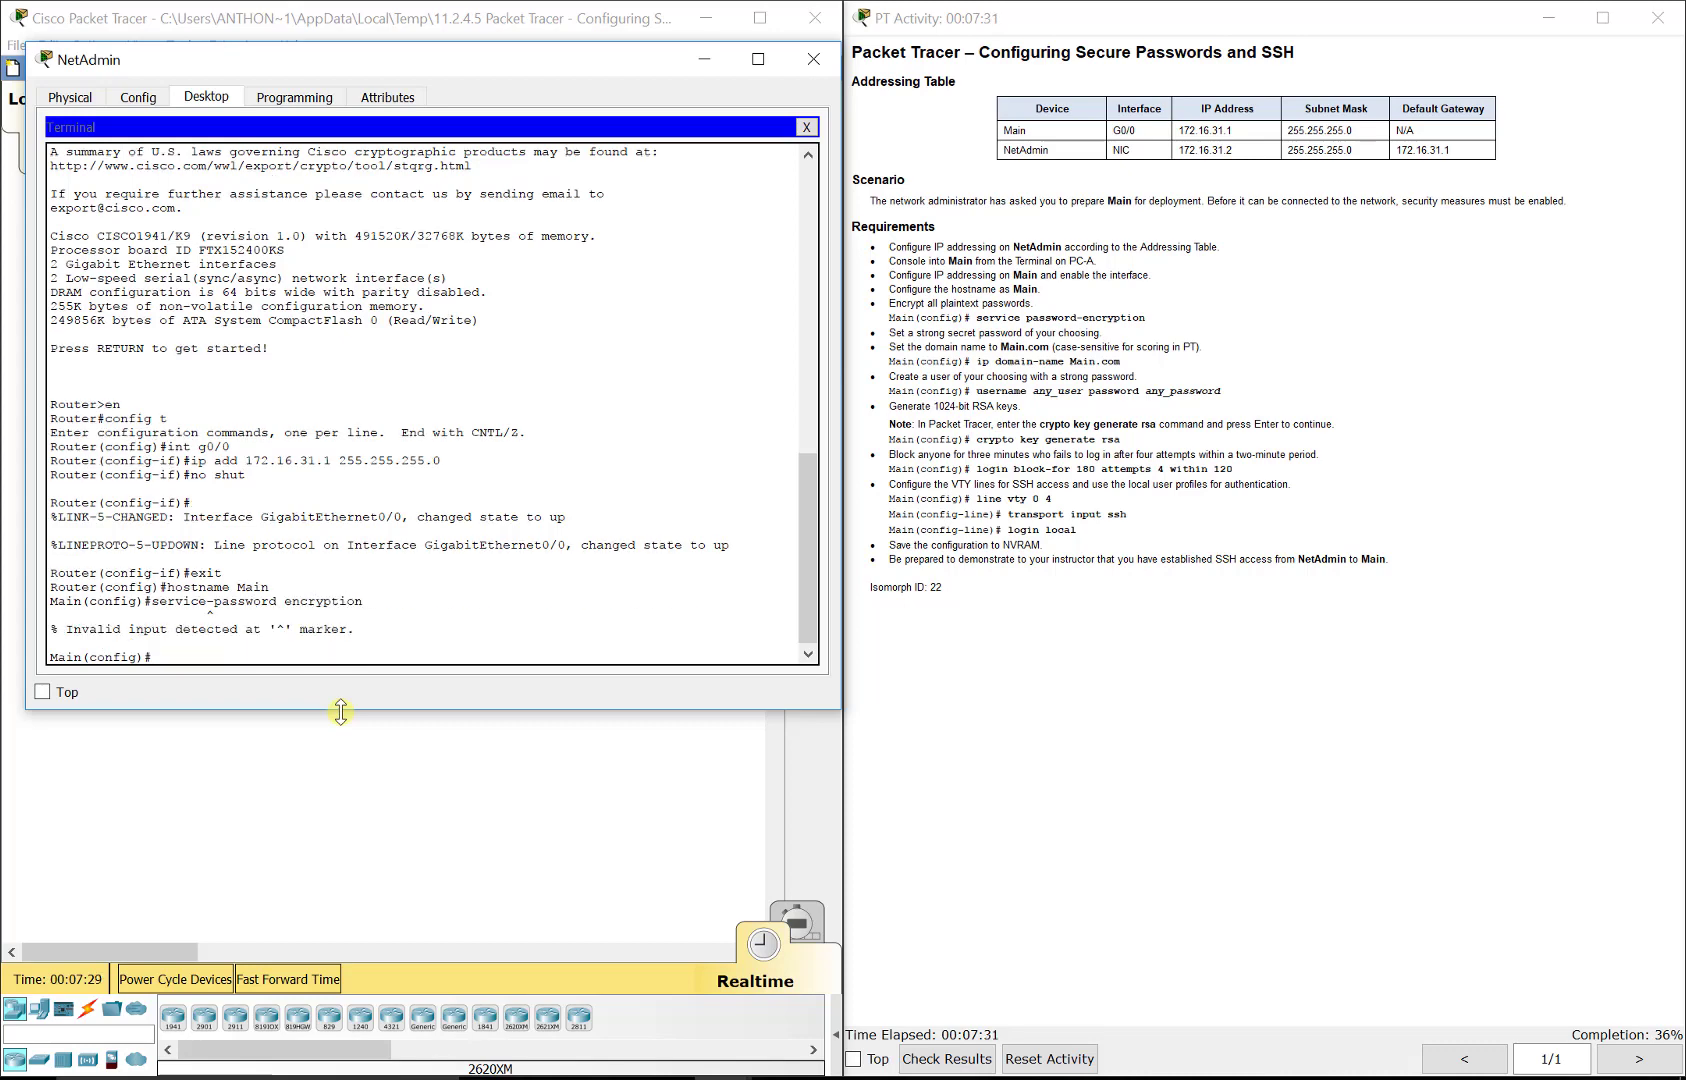
Step: Recall the previous command, correct it to service password-encryption and run it
key("Up")
key("Down")
key("Up")
key("BackSpace")
key("Right")
key("Right")
key("Right")
key("Right")
key("Right")
key("Right")
key("Right")
key("Right")
key("Right")
key("BackSpace")
type("-")
key("Return")
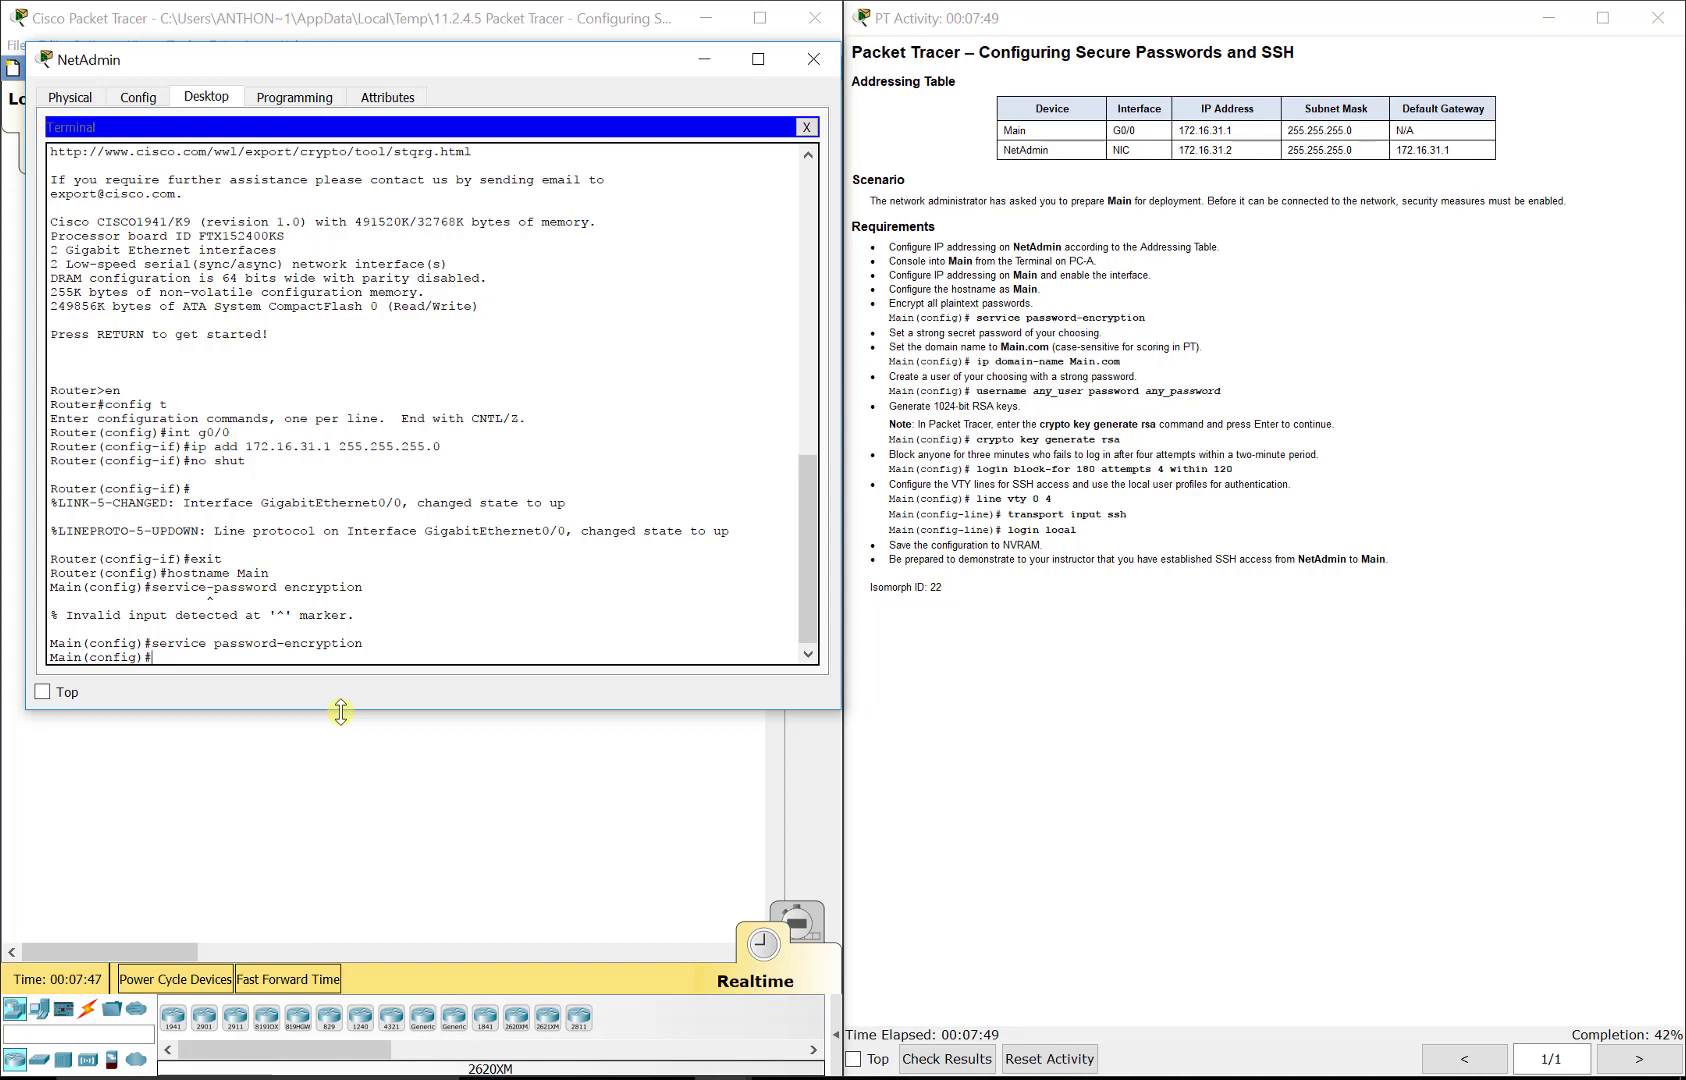
Step: Set the enable secret password for privileged mode
type("enable secret")
type("$3cret")
key("Return")
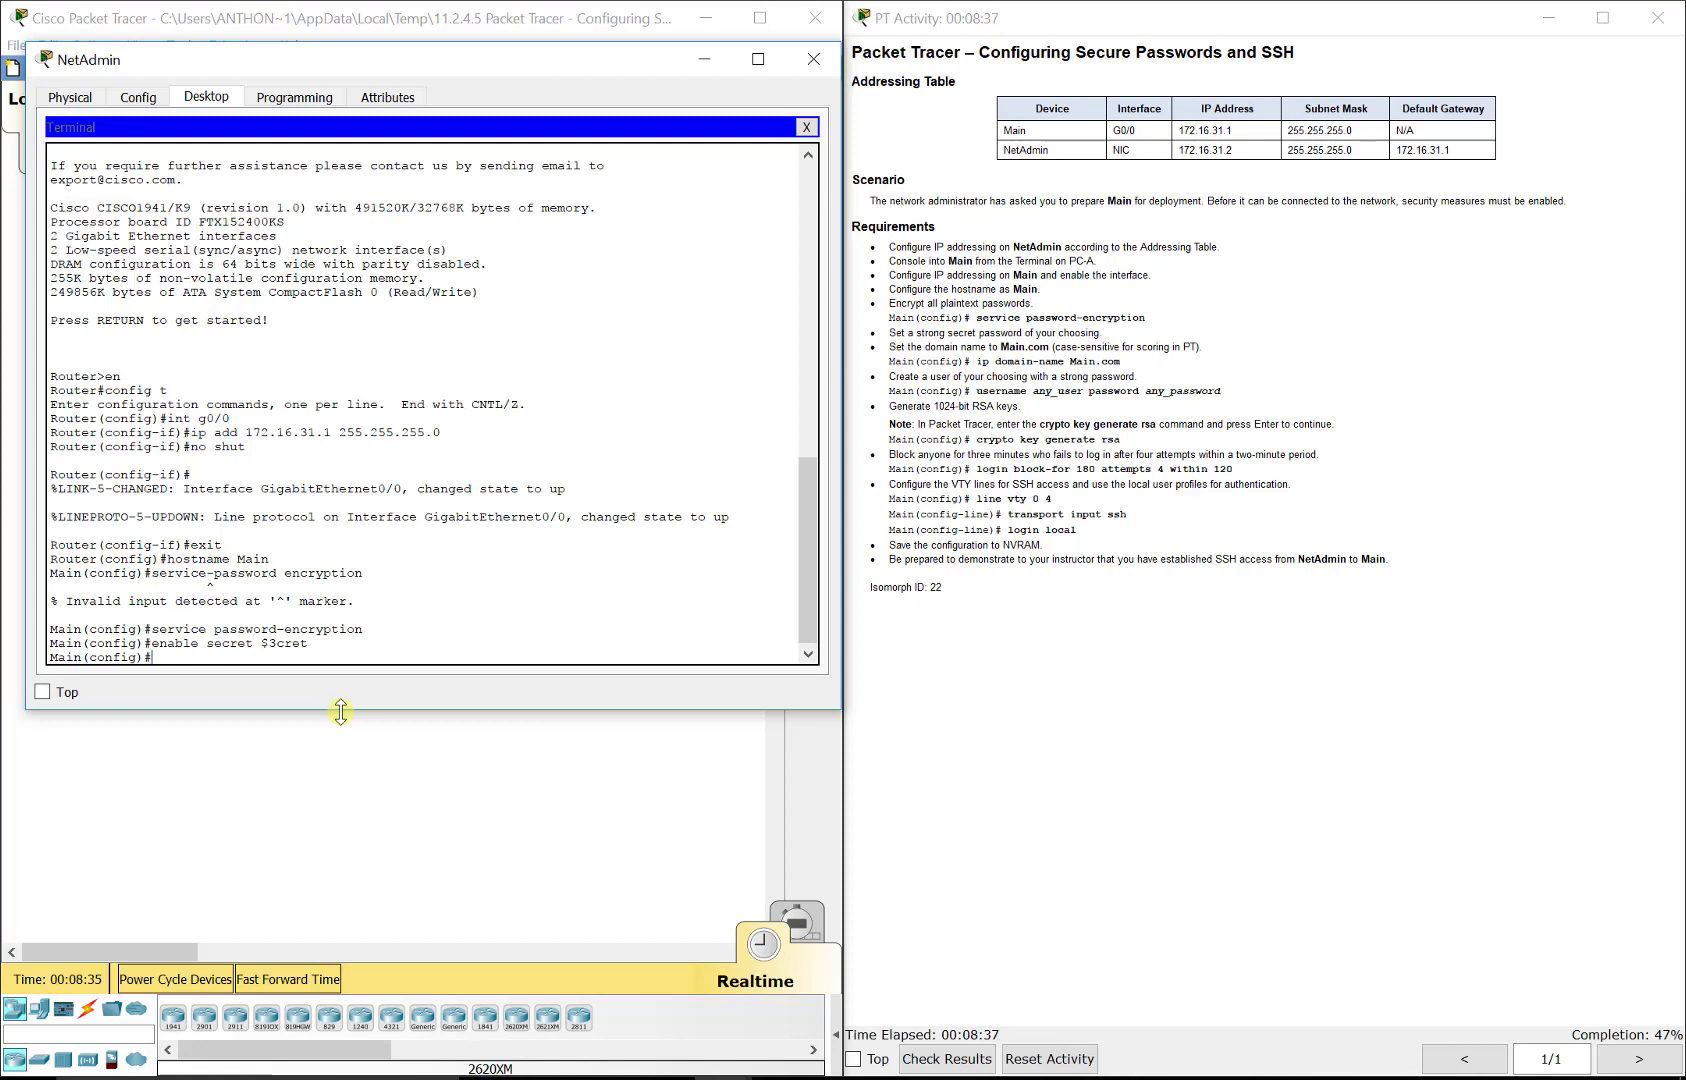
Step: Set the router's domain name to Main.com
type("ipo")
type("domain-name")
type(" Main.c")
type("om")
key("Return")
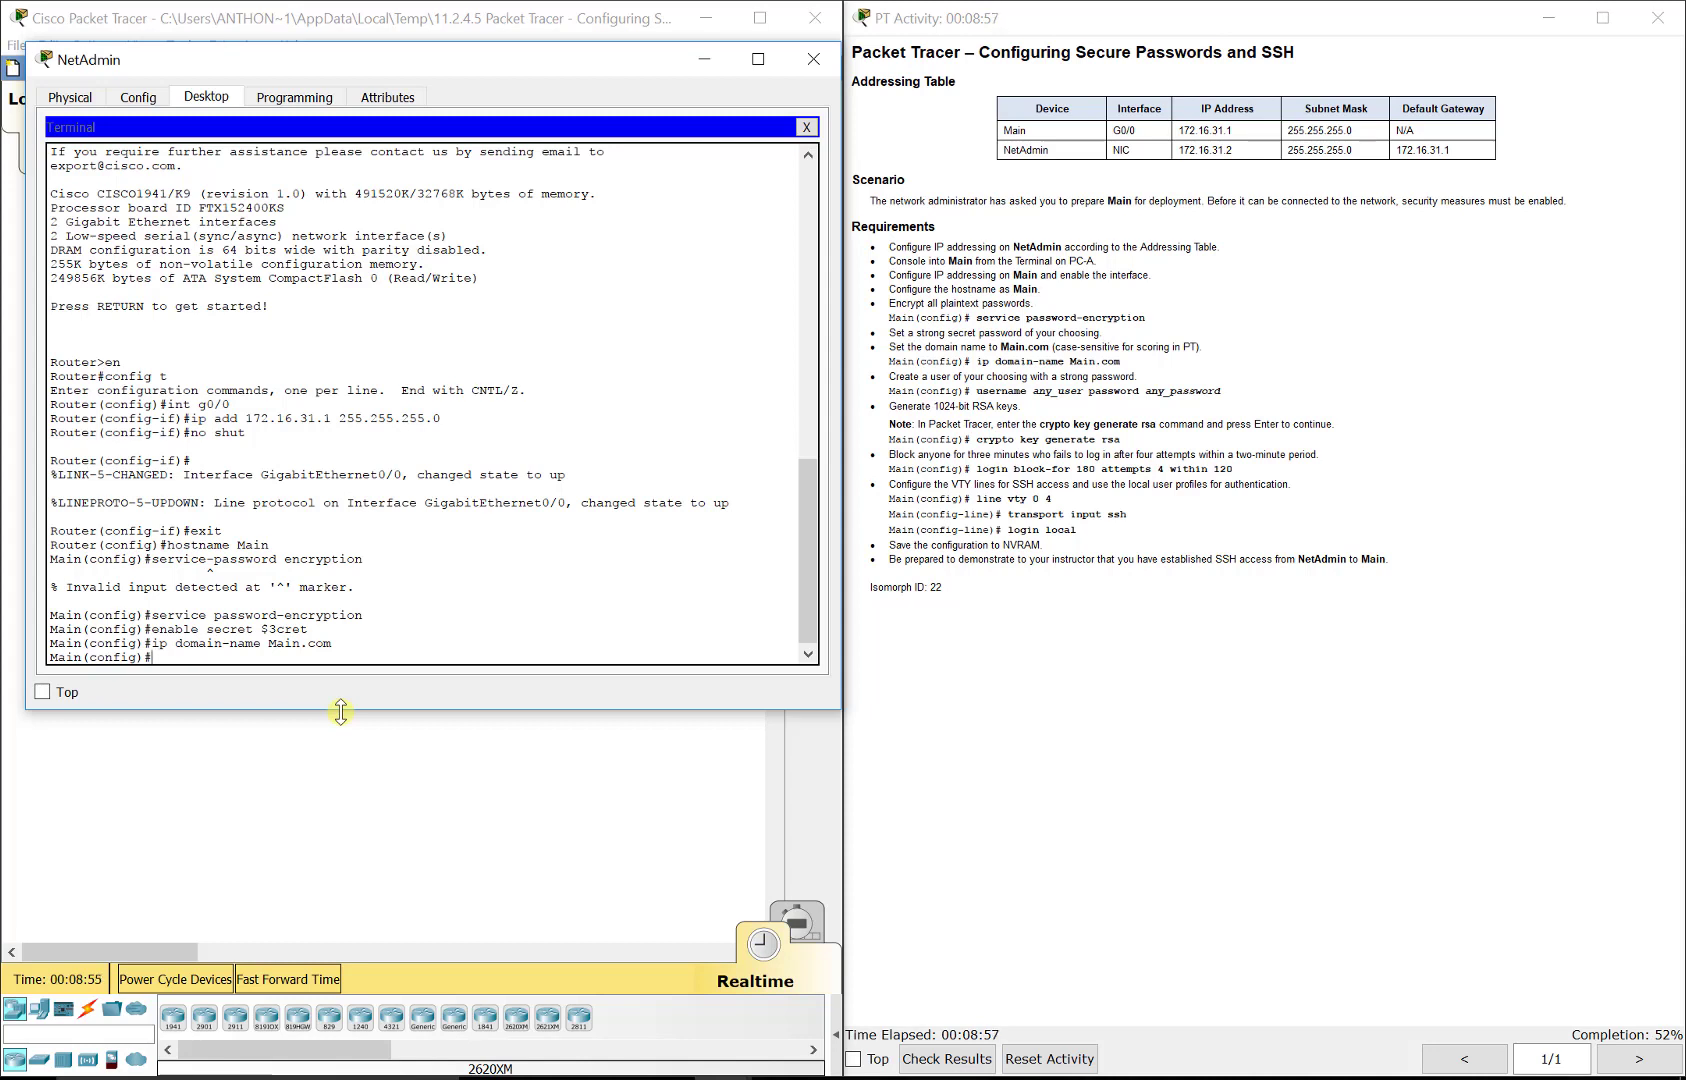
Step: Create the local user CiscoAdmin and enter its account password
type("username CiscoAdmin")
type("password")
type("$")
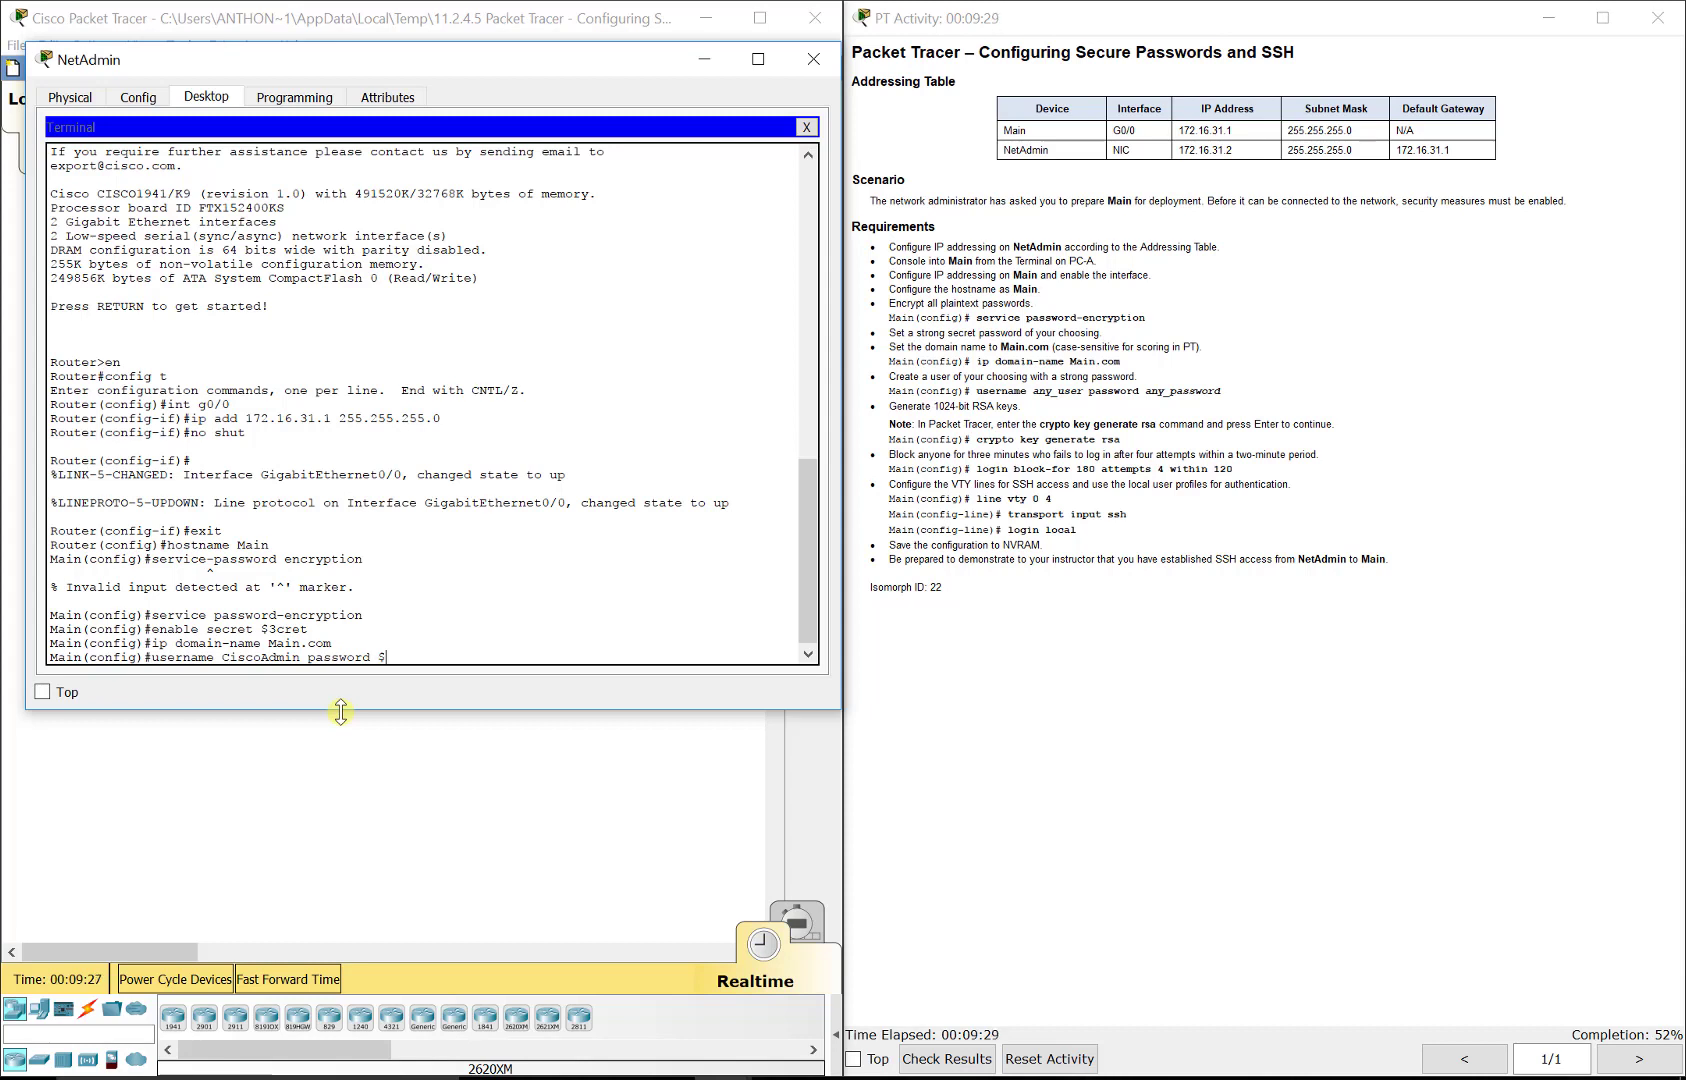
type("3cret")
key("Return")
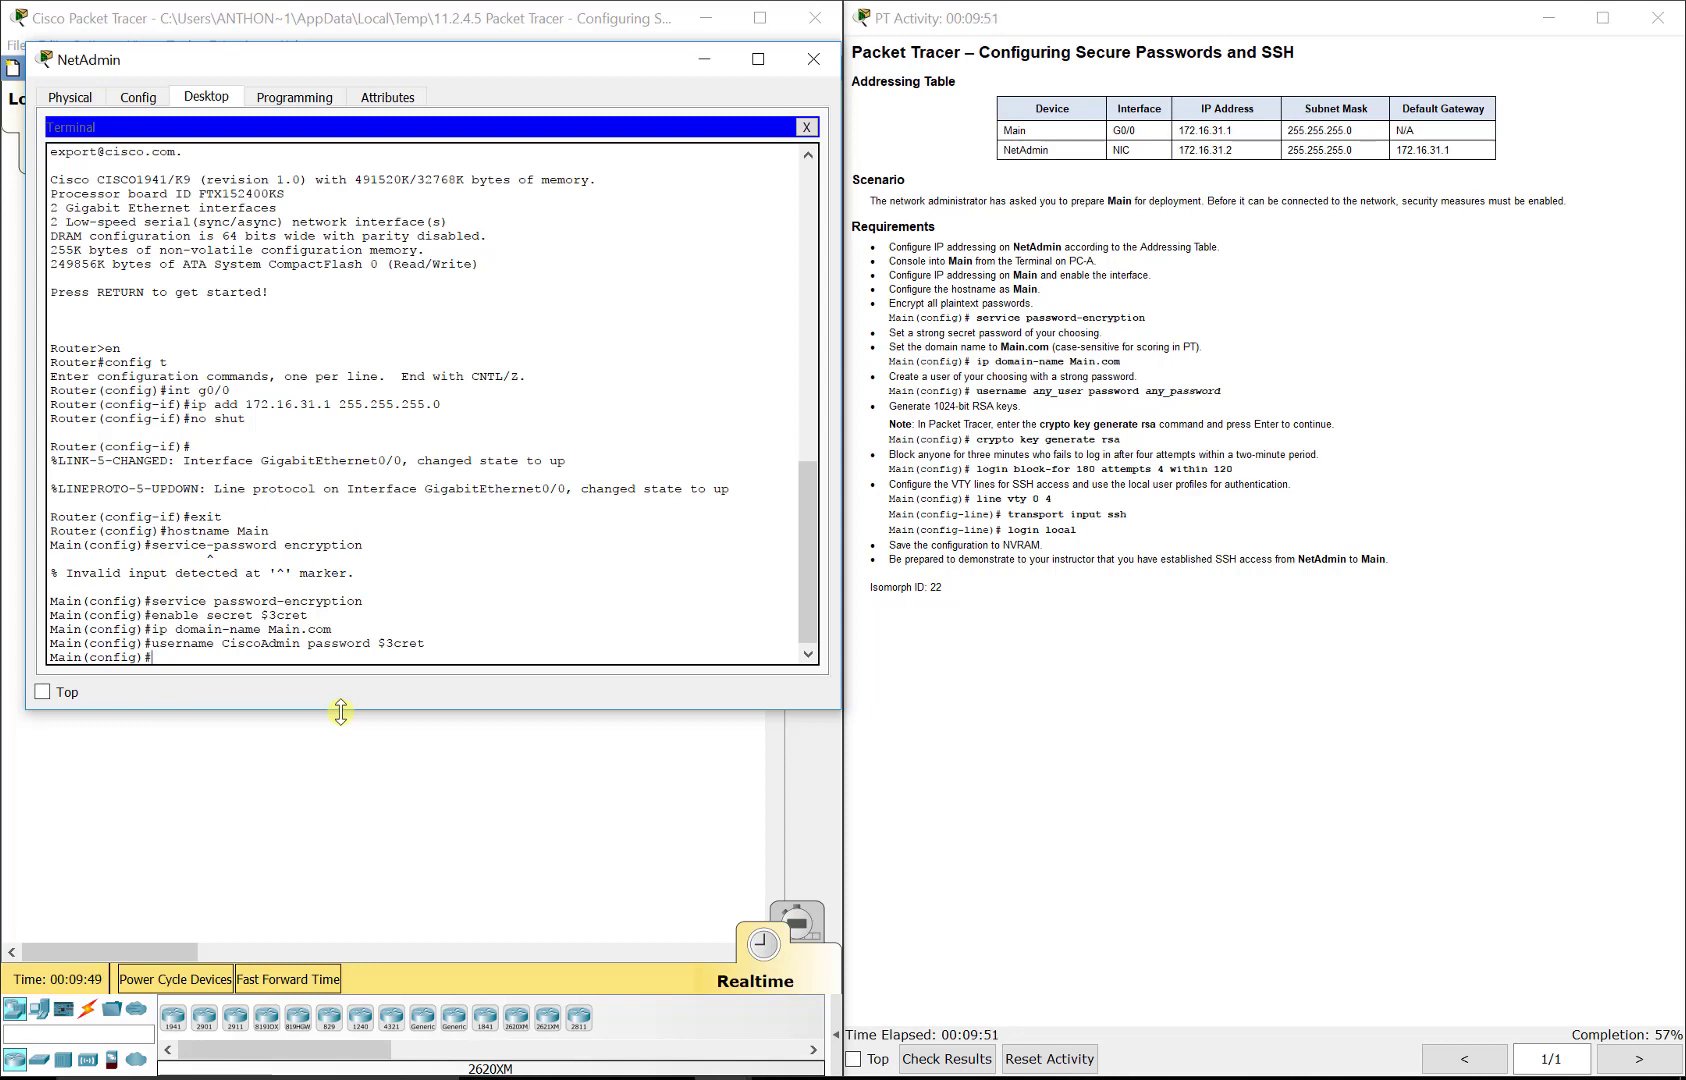
Step: Generate RSA keys, accepting the default modulus size
type("crypto key generate rsa")
key("Return")
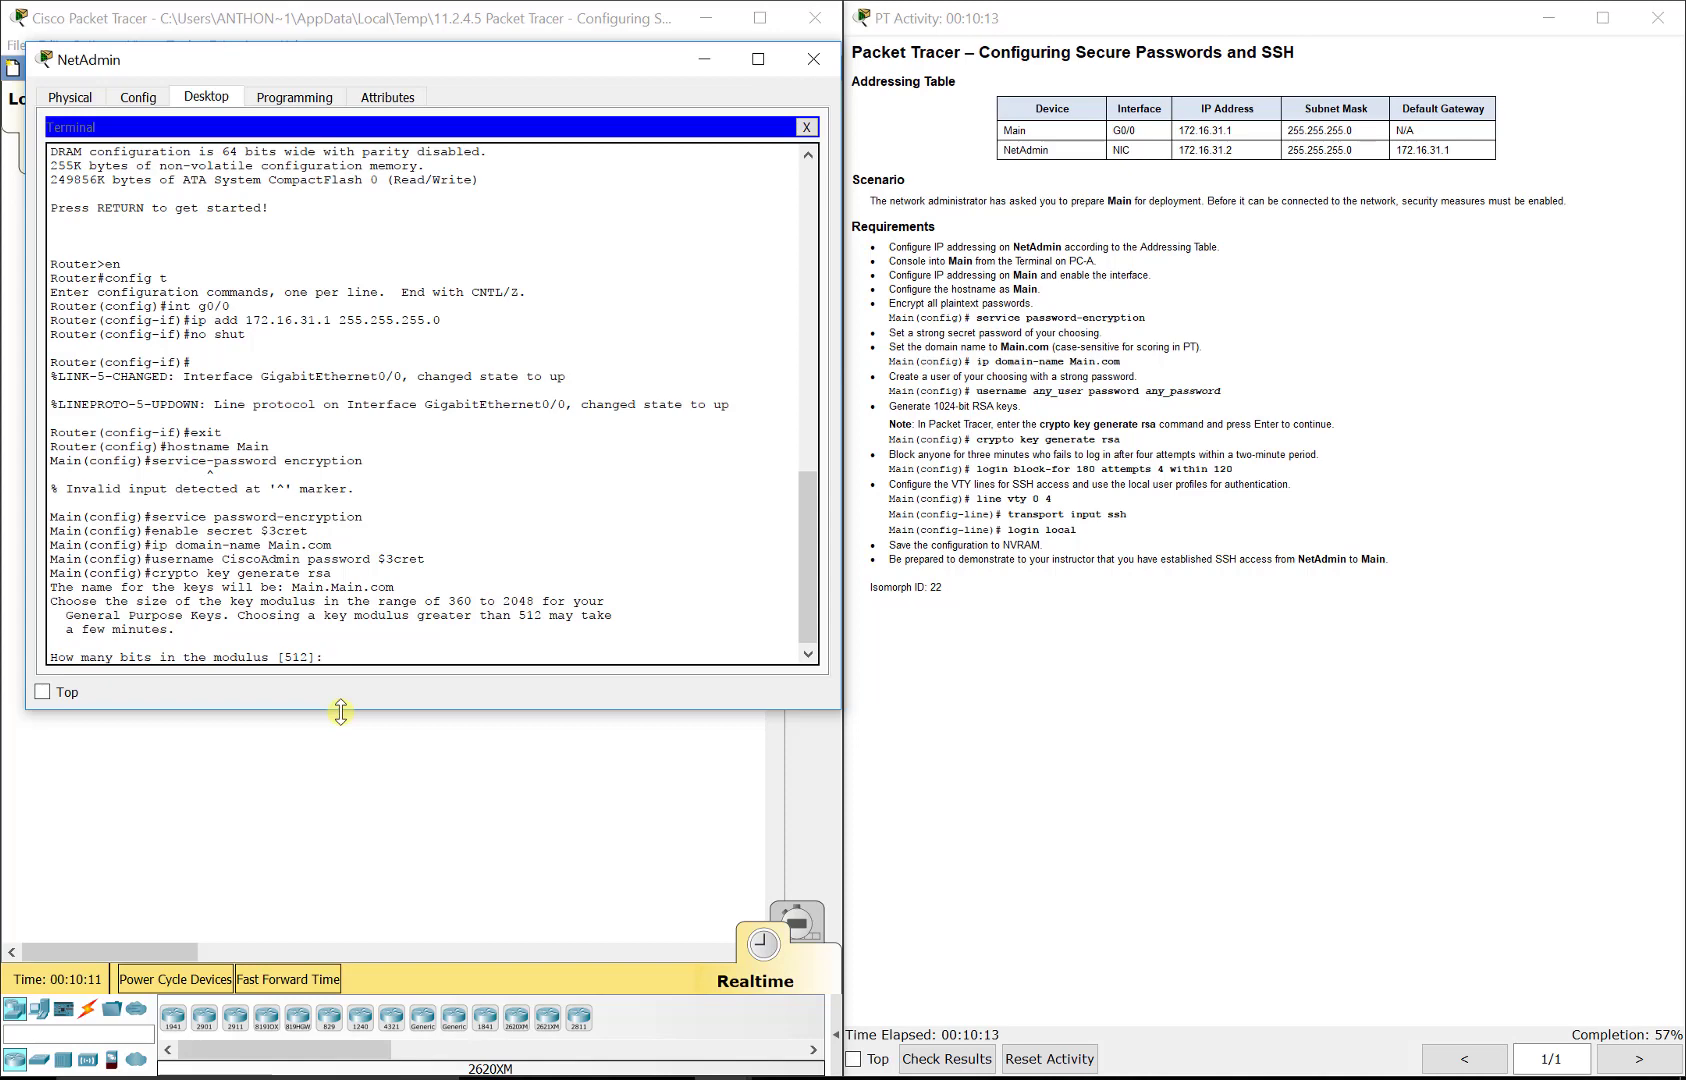
key("Return")
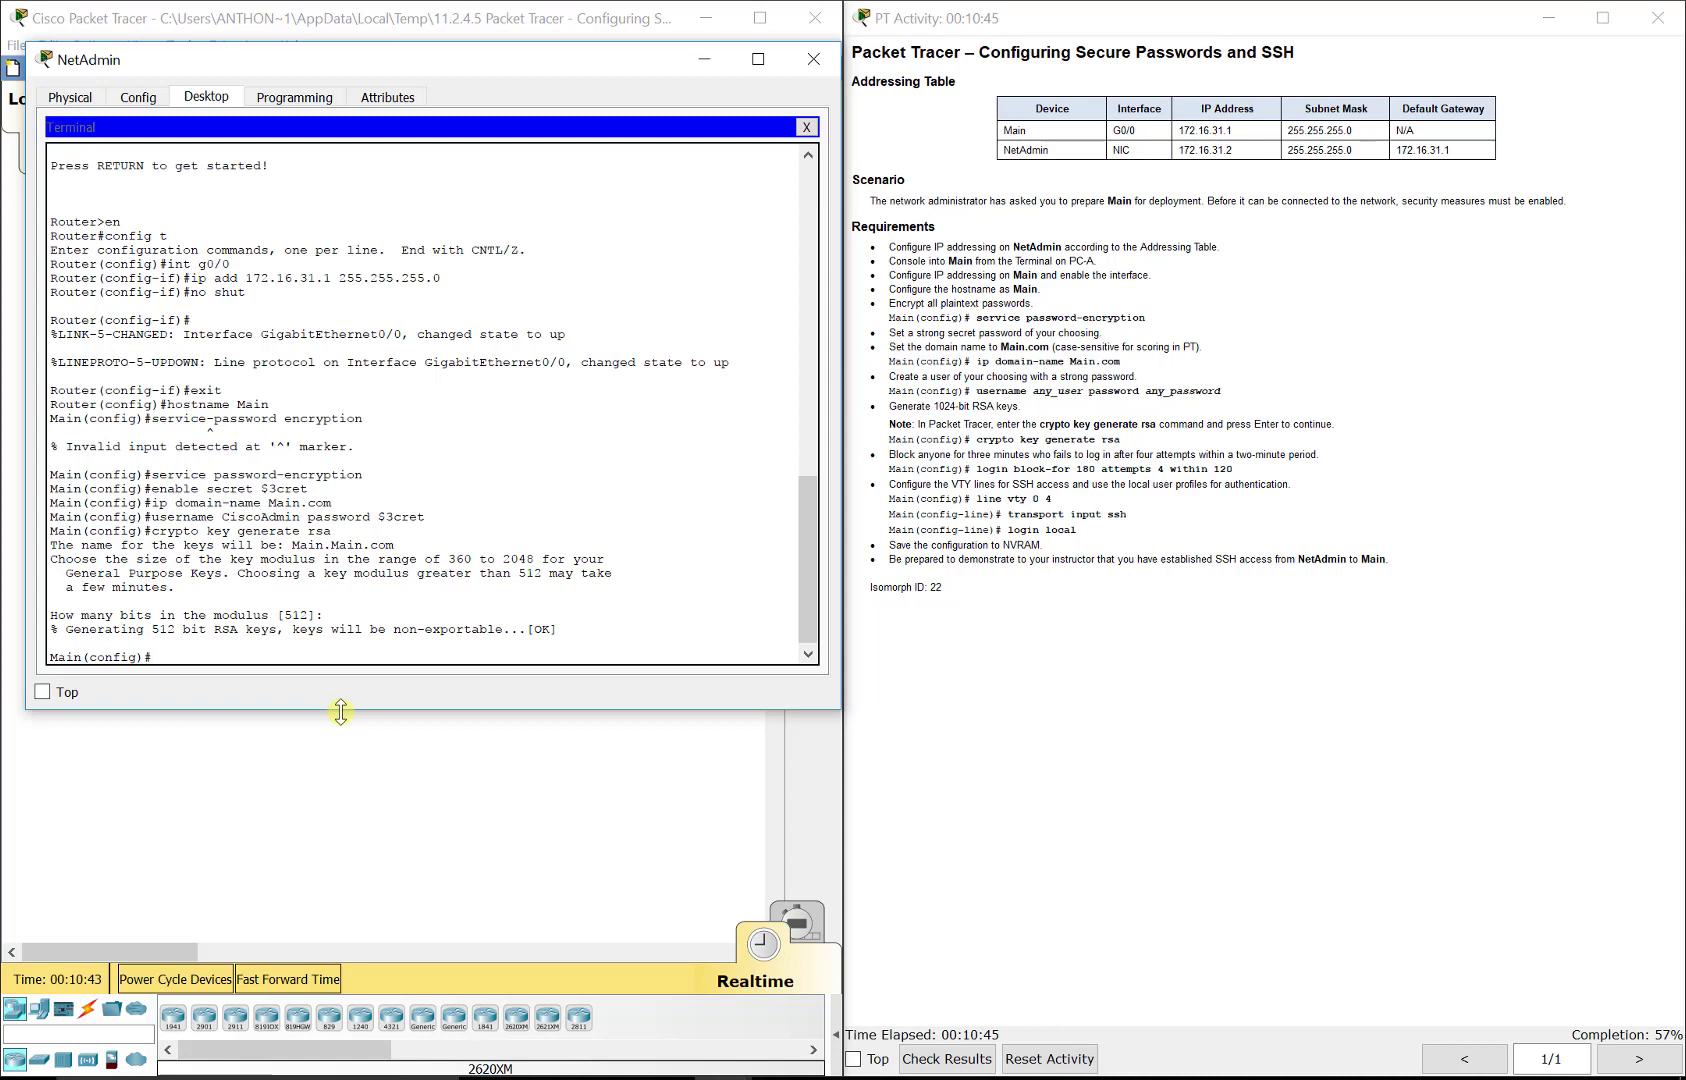
Step: Block logins for 180 seconds after 4 failed attempts within 120 seconds
type("login block-for 180")
type("attempts 4")
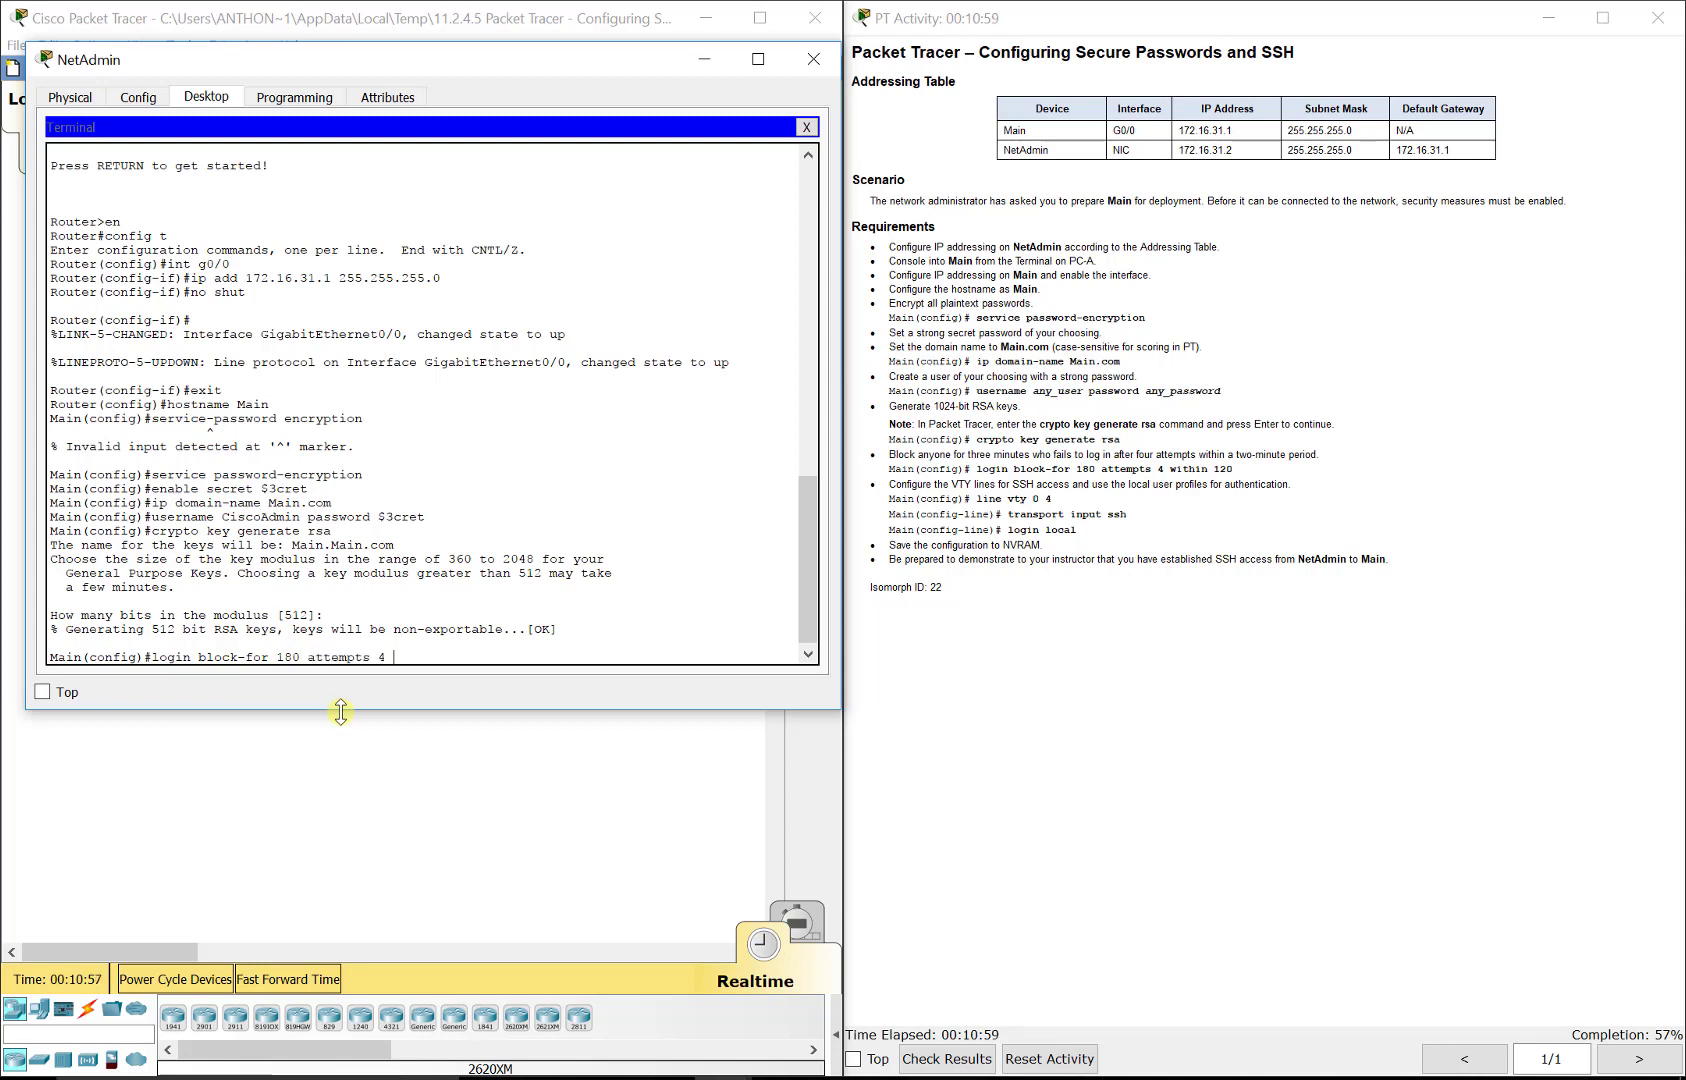
type(" within 120")
key("Return")
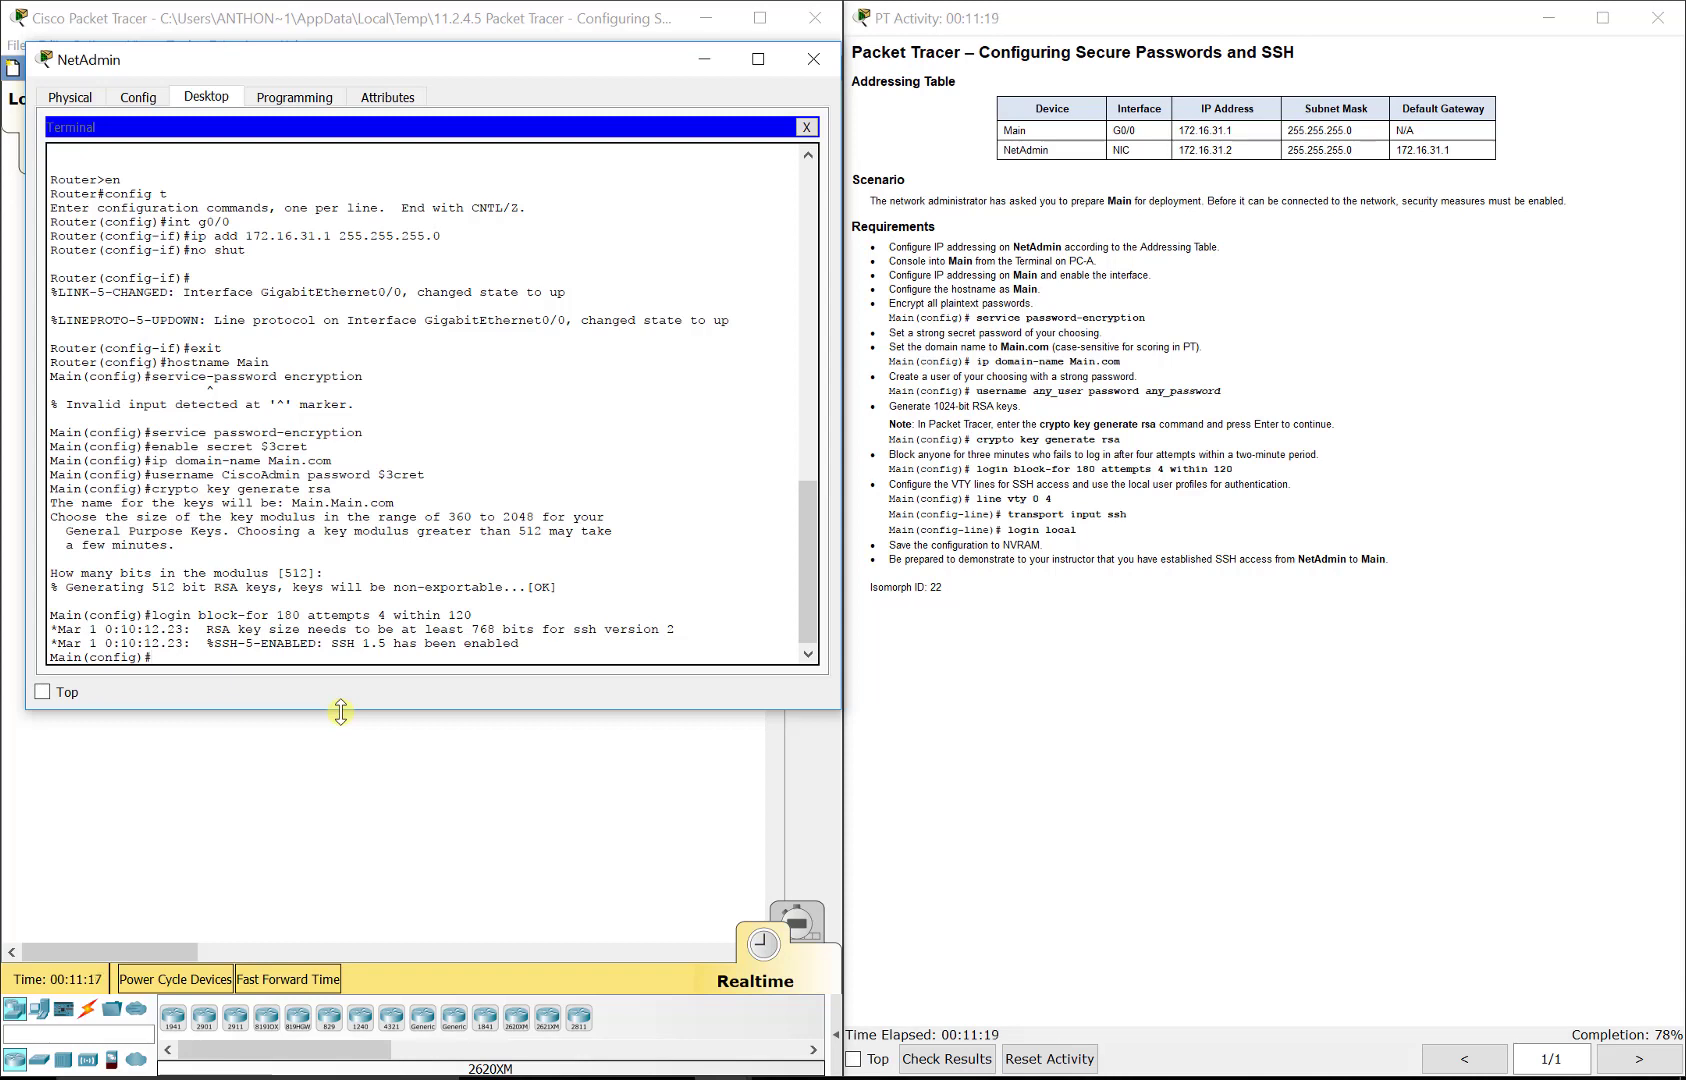
Step: Configure VTY lines 0 4 to allow only SSH input and authenticate with local user accounts
type("line vty 0 4")
key("Return")
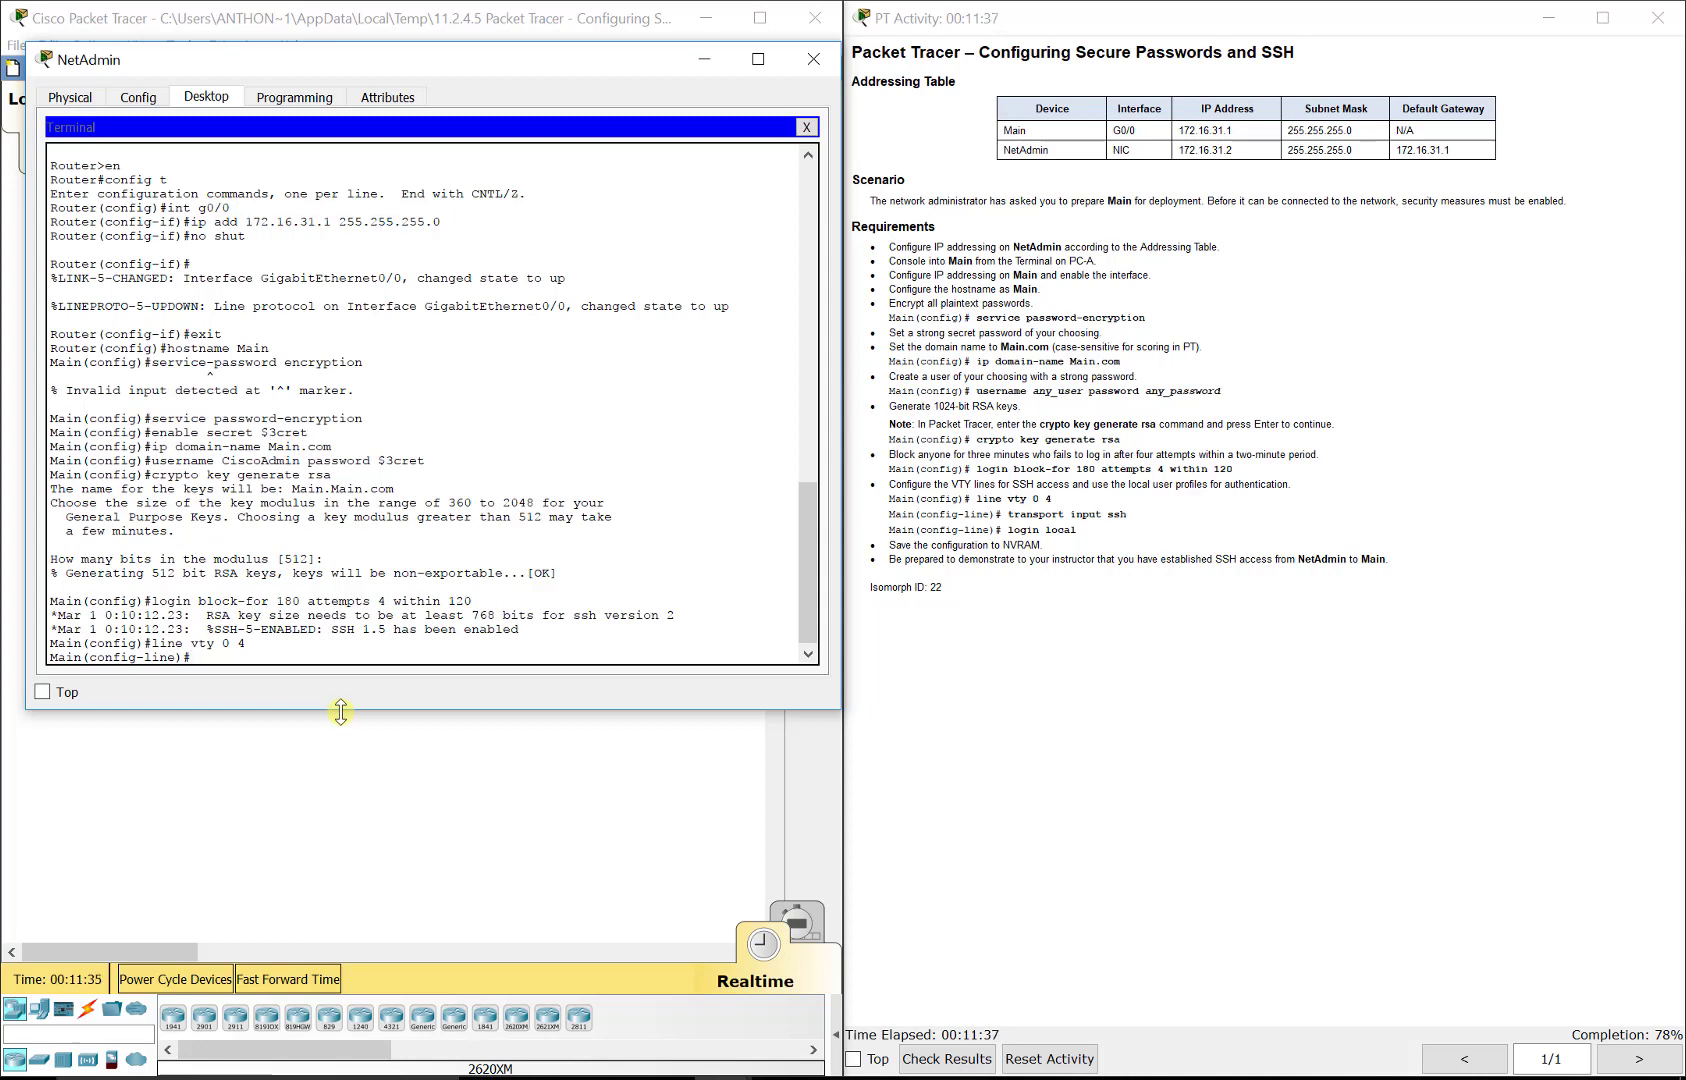
type("transport input ssh")
key("Return")
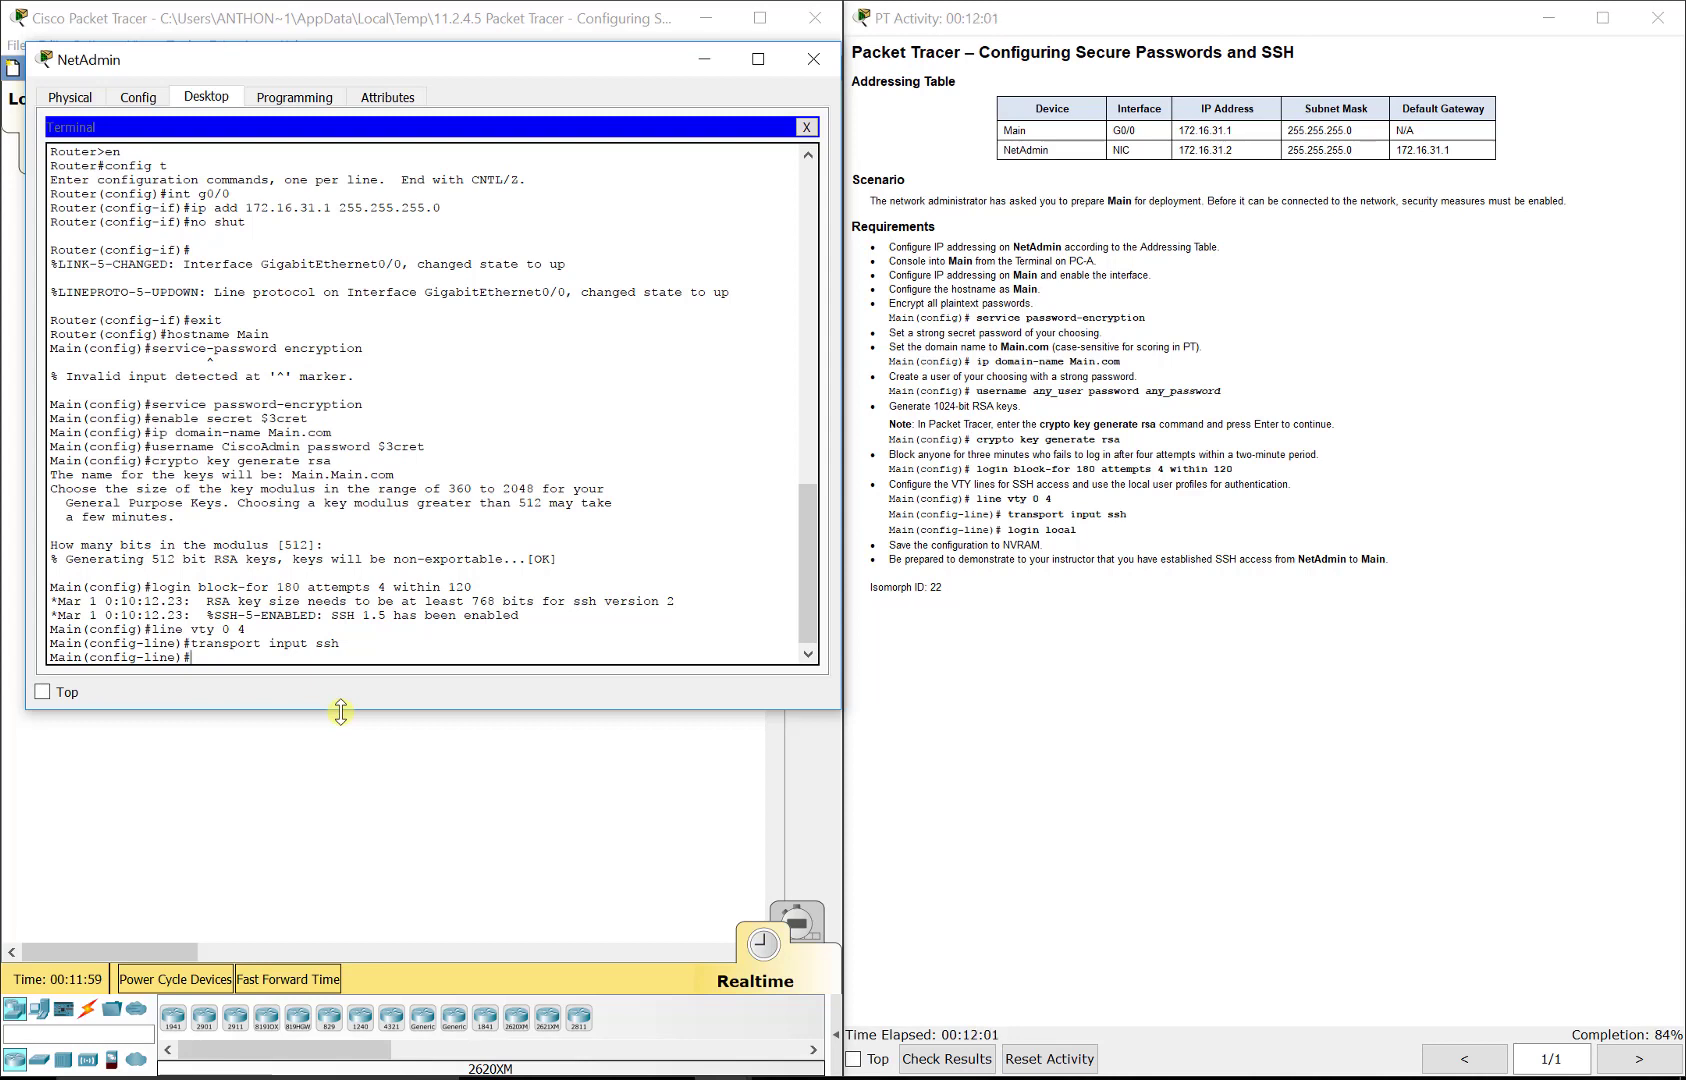
type("login local")
key("Return")
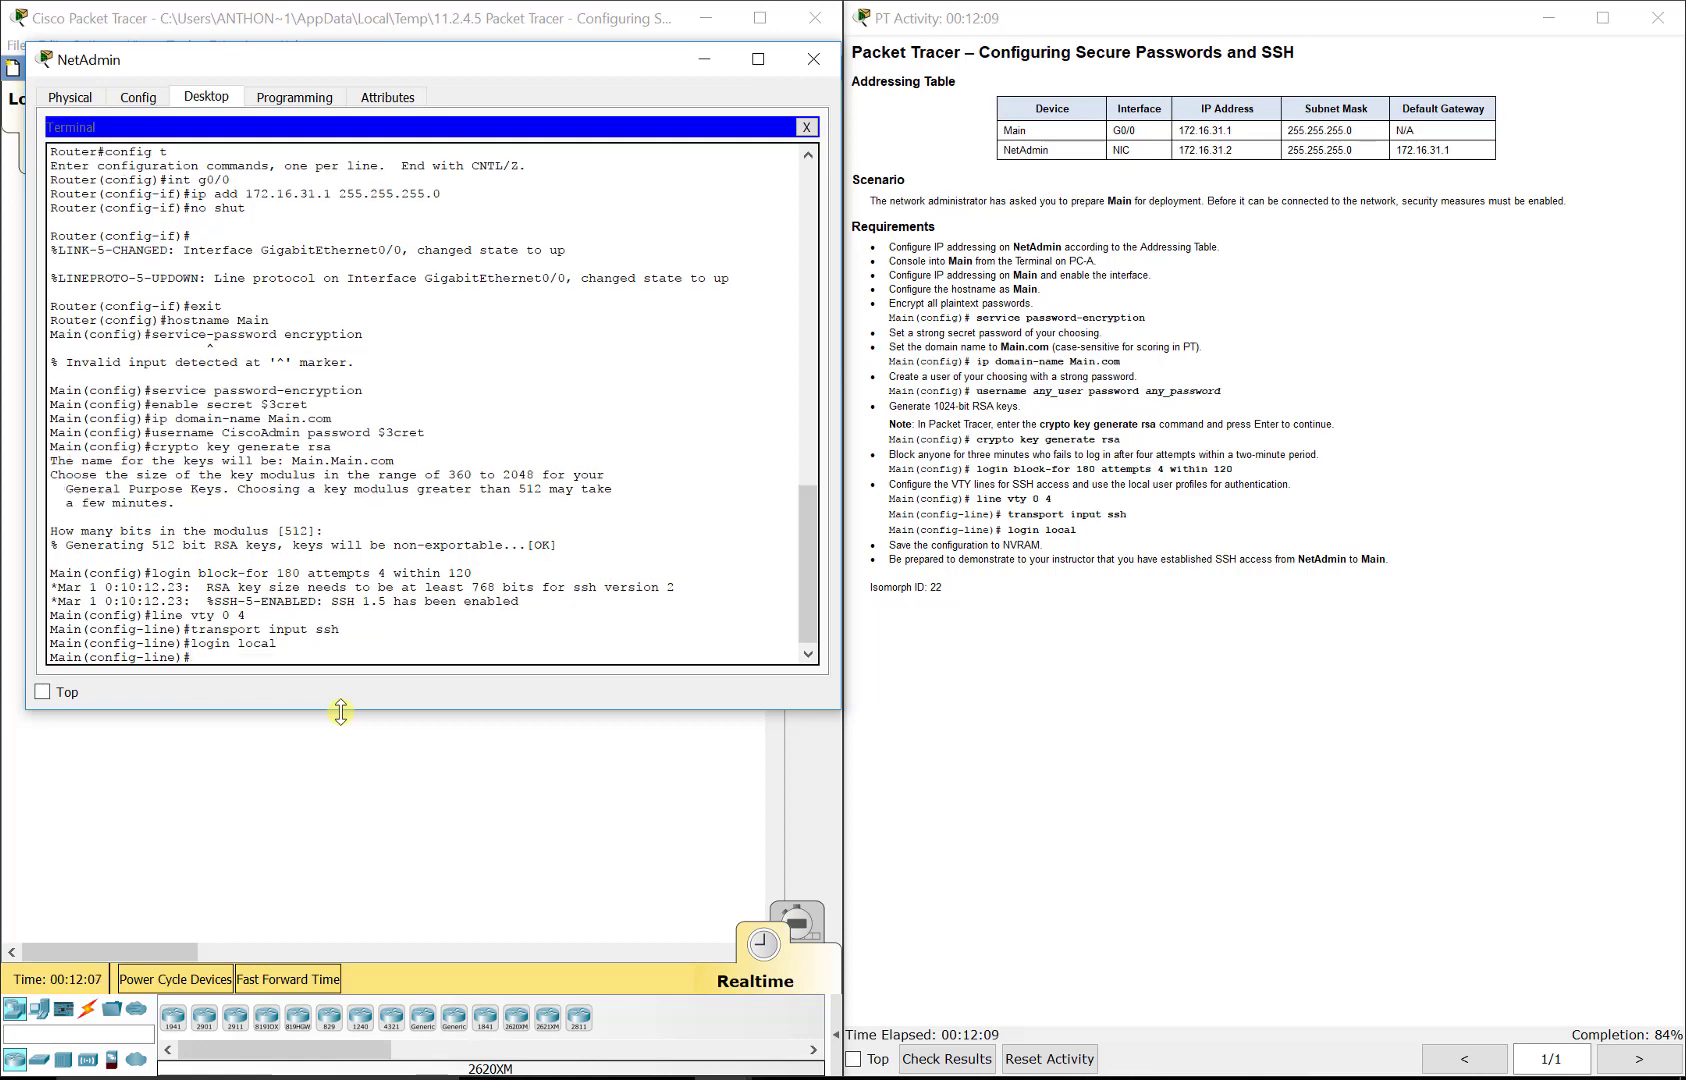
Step: Leave line configuration mode and try to save the configuration with copy run start
type("exit")
key("Return")
type("'")
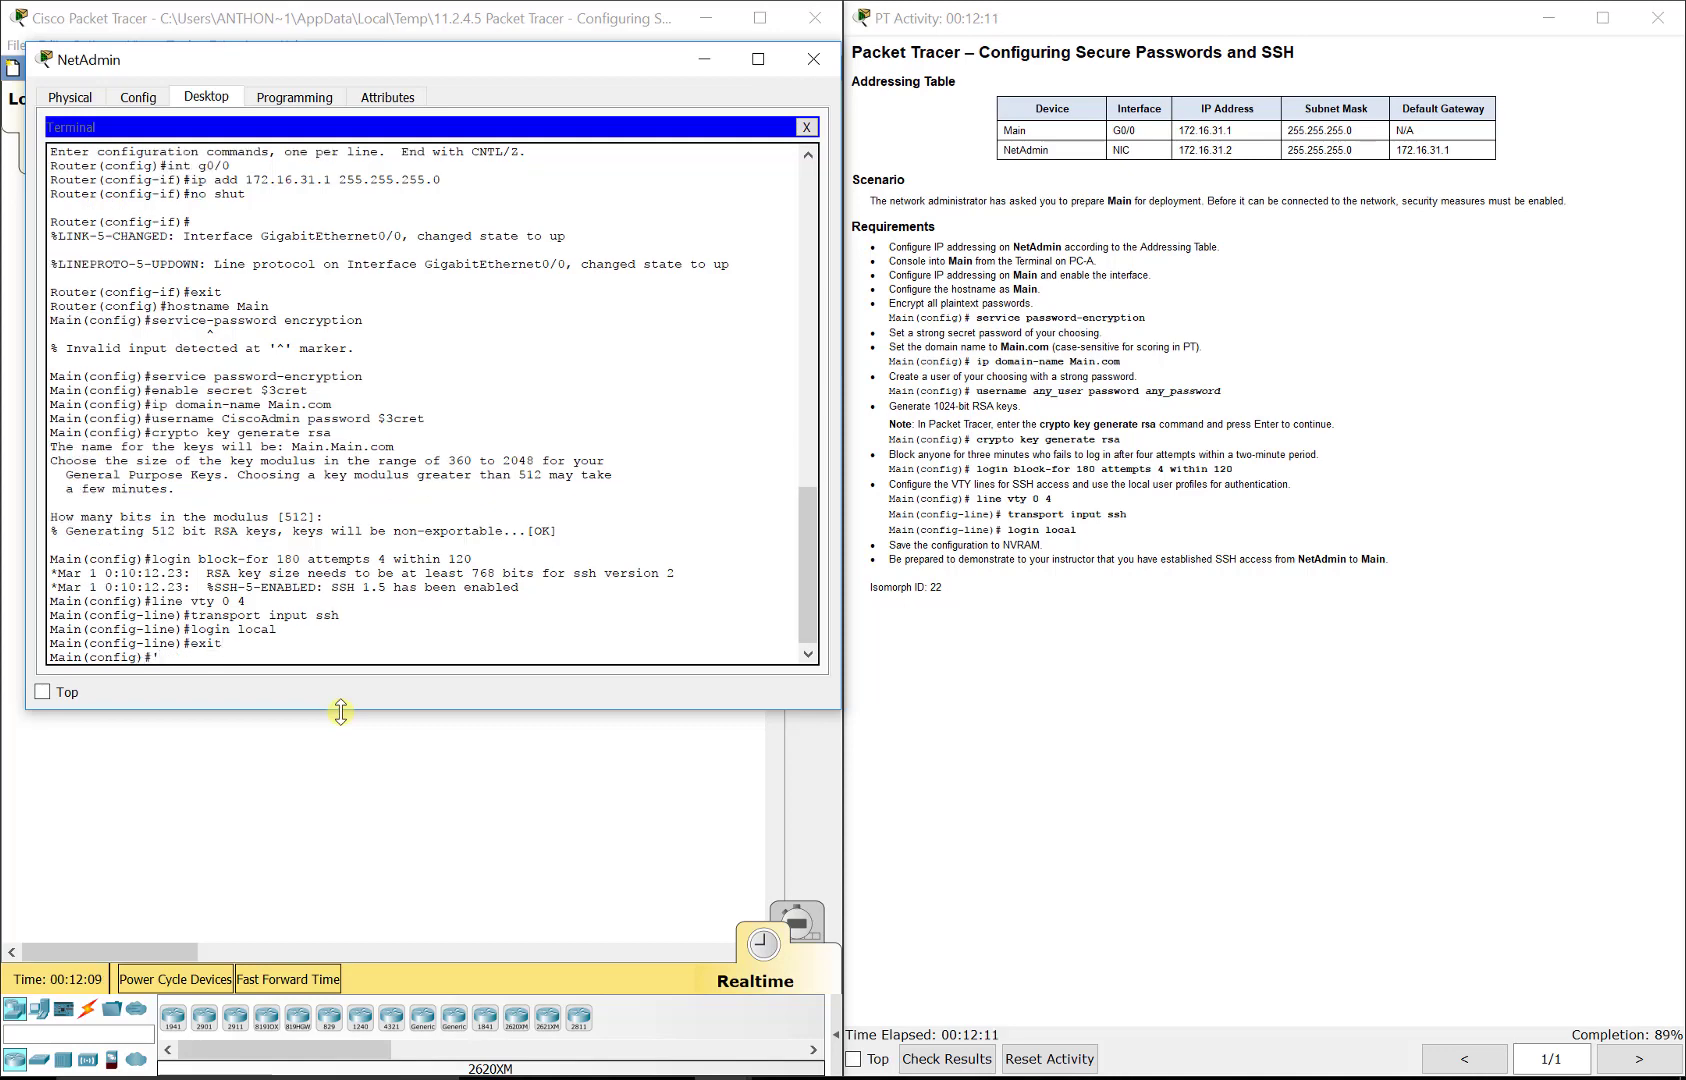
key("BackSpace")
type("copy run start")
key("Return")
key("Return")
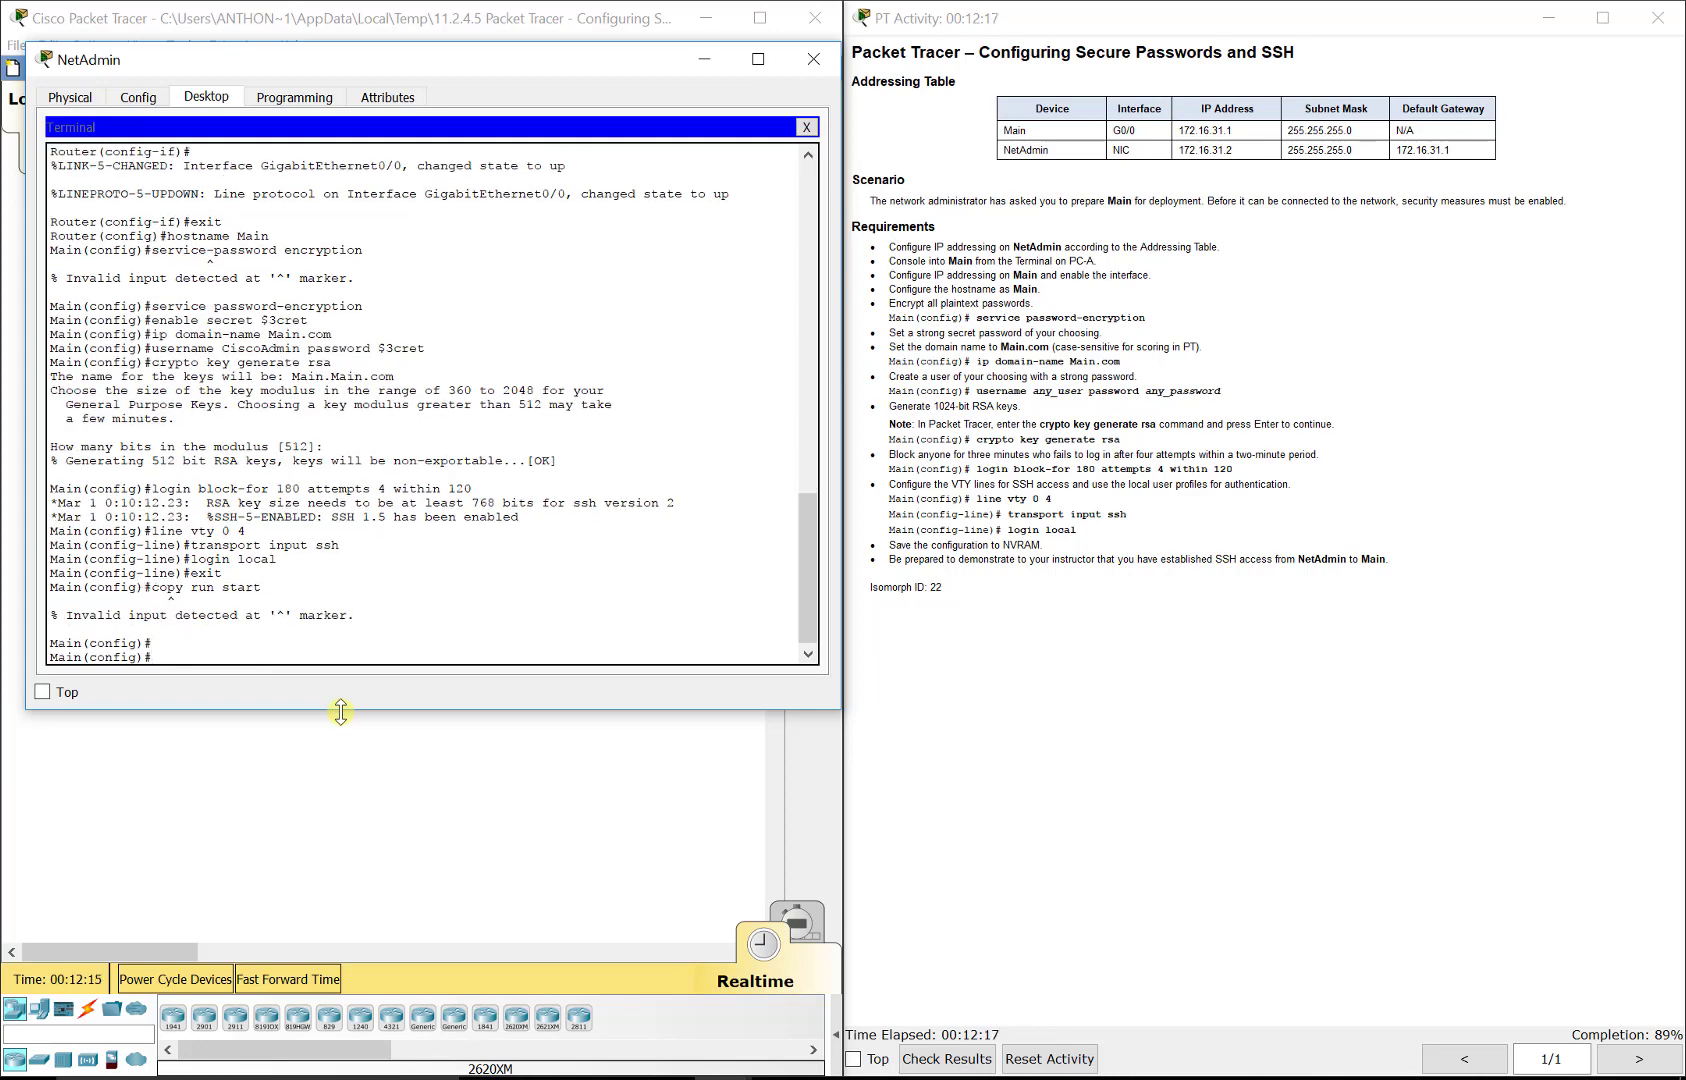
Step: Save the running configuration to startup-config with do copy run start, accepting the default file name
type("do copy run start")
key("Return")
key("Return")
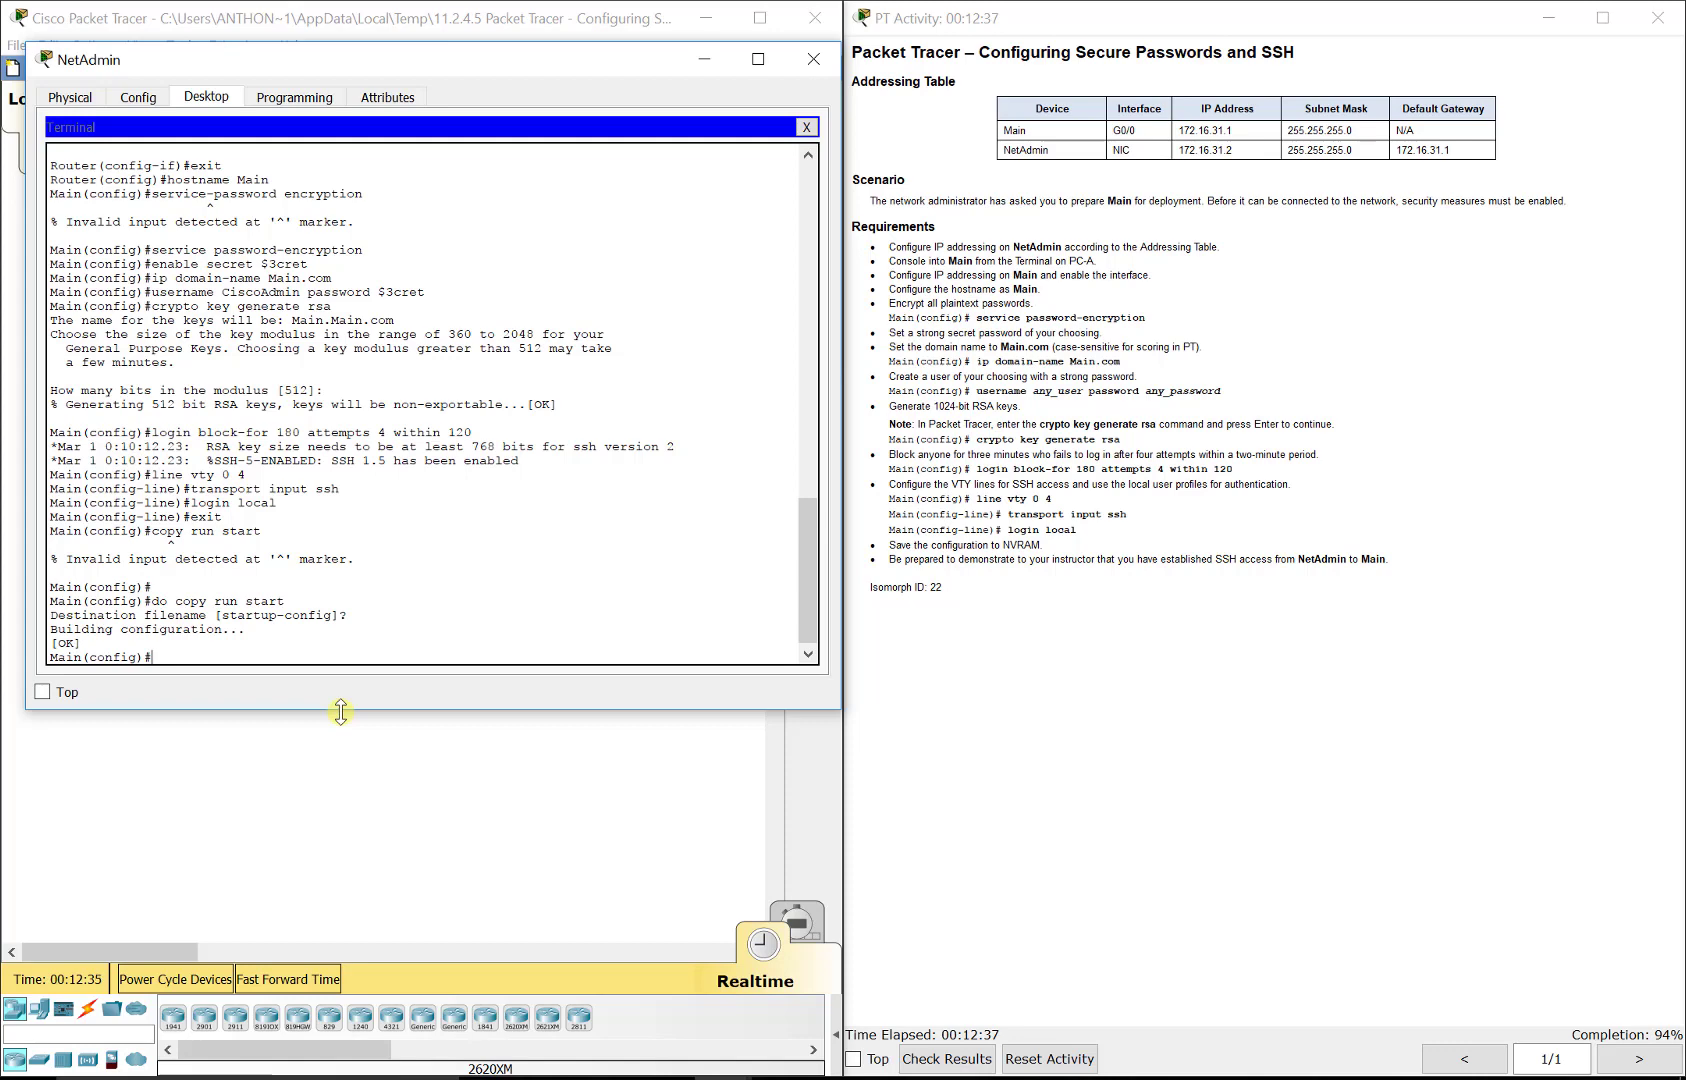
Step: Check the activity results, review the assessment items, and reread the RSA key size requirement in the instructions
left_click(955, 1055)
left_click(572, 5)
left_click(210, 135)
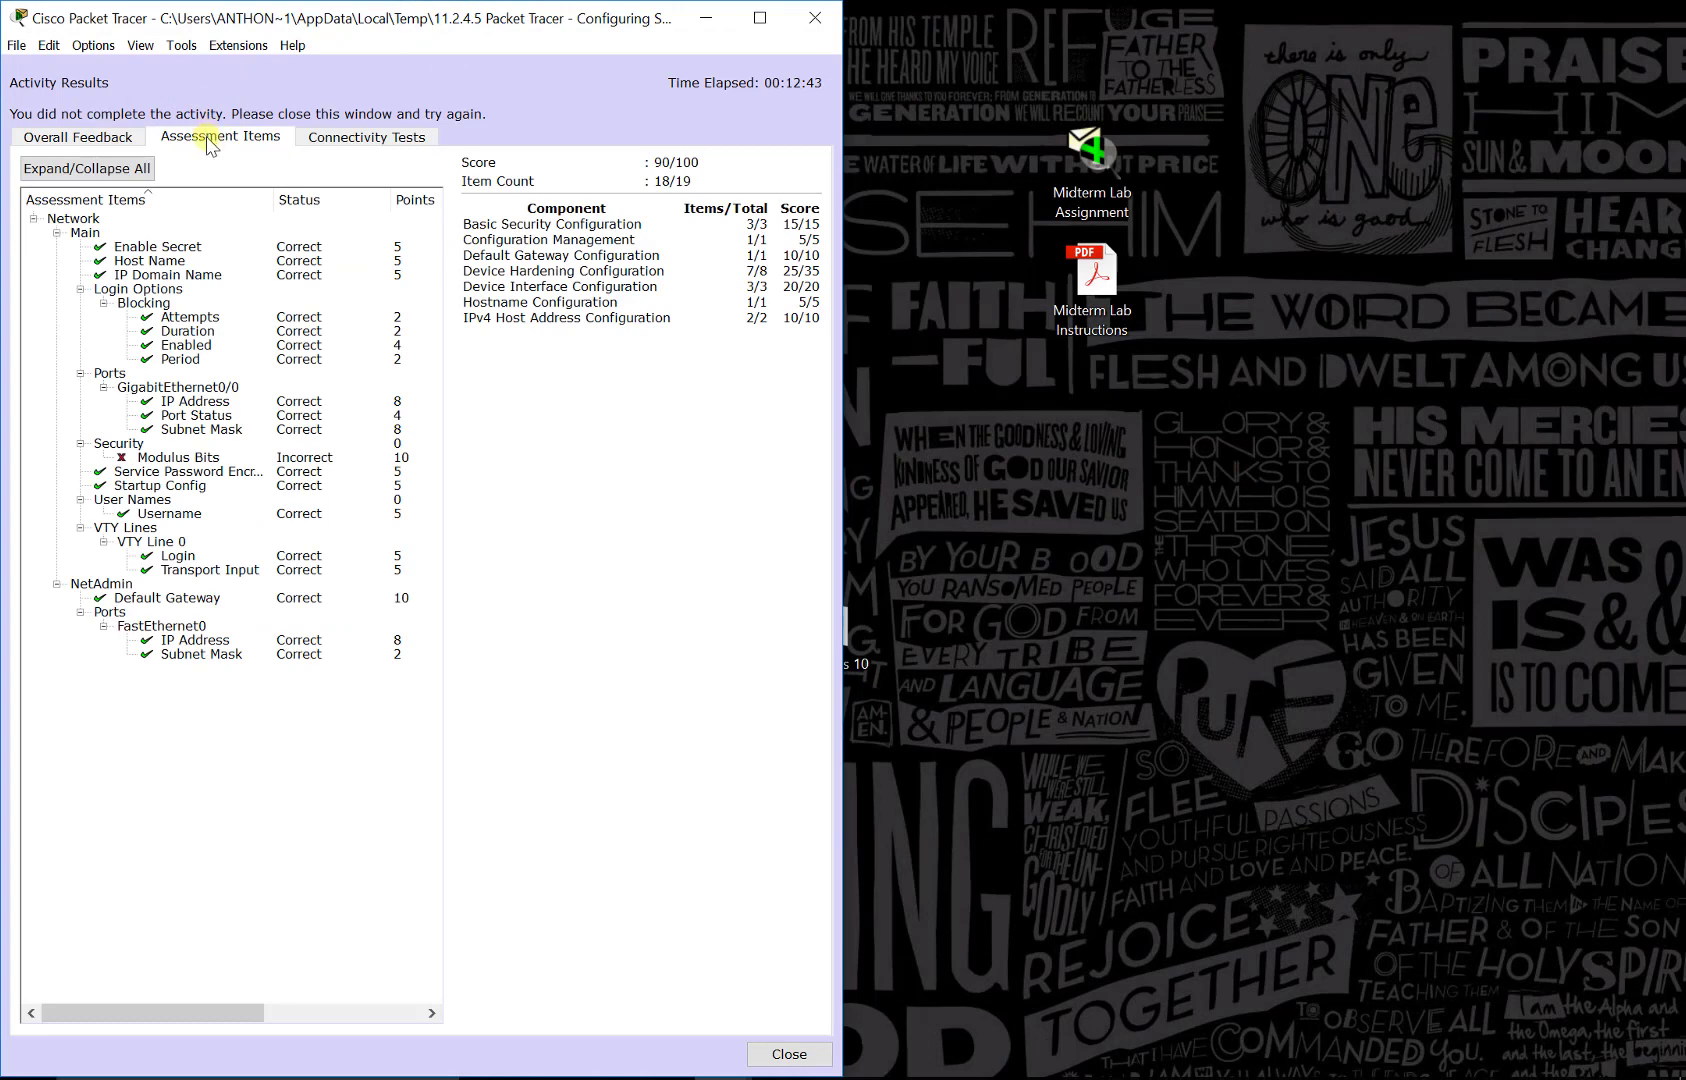
left_click(789, 1054)
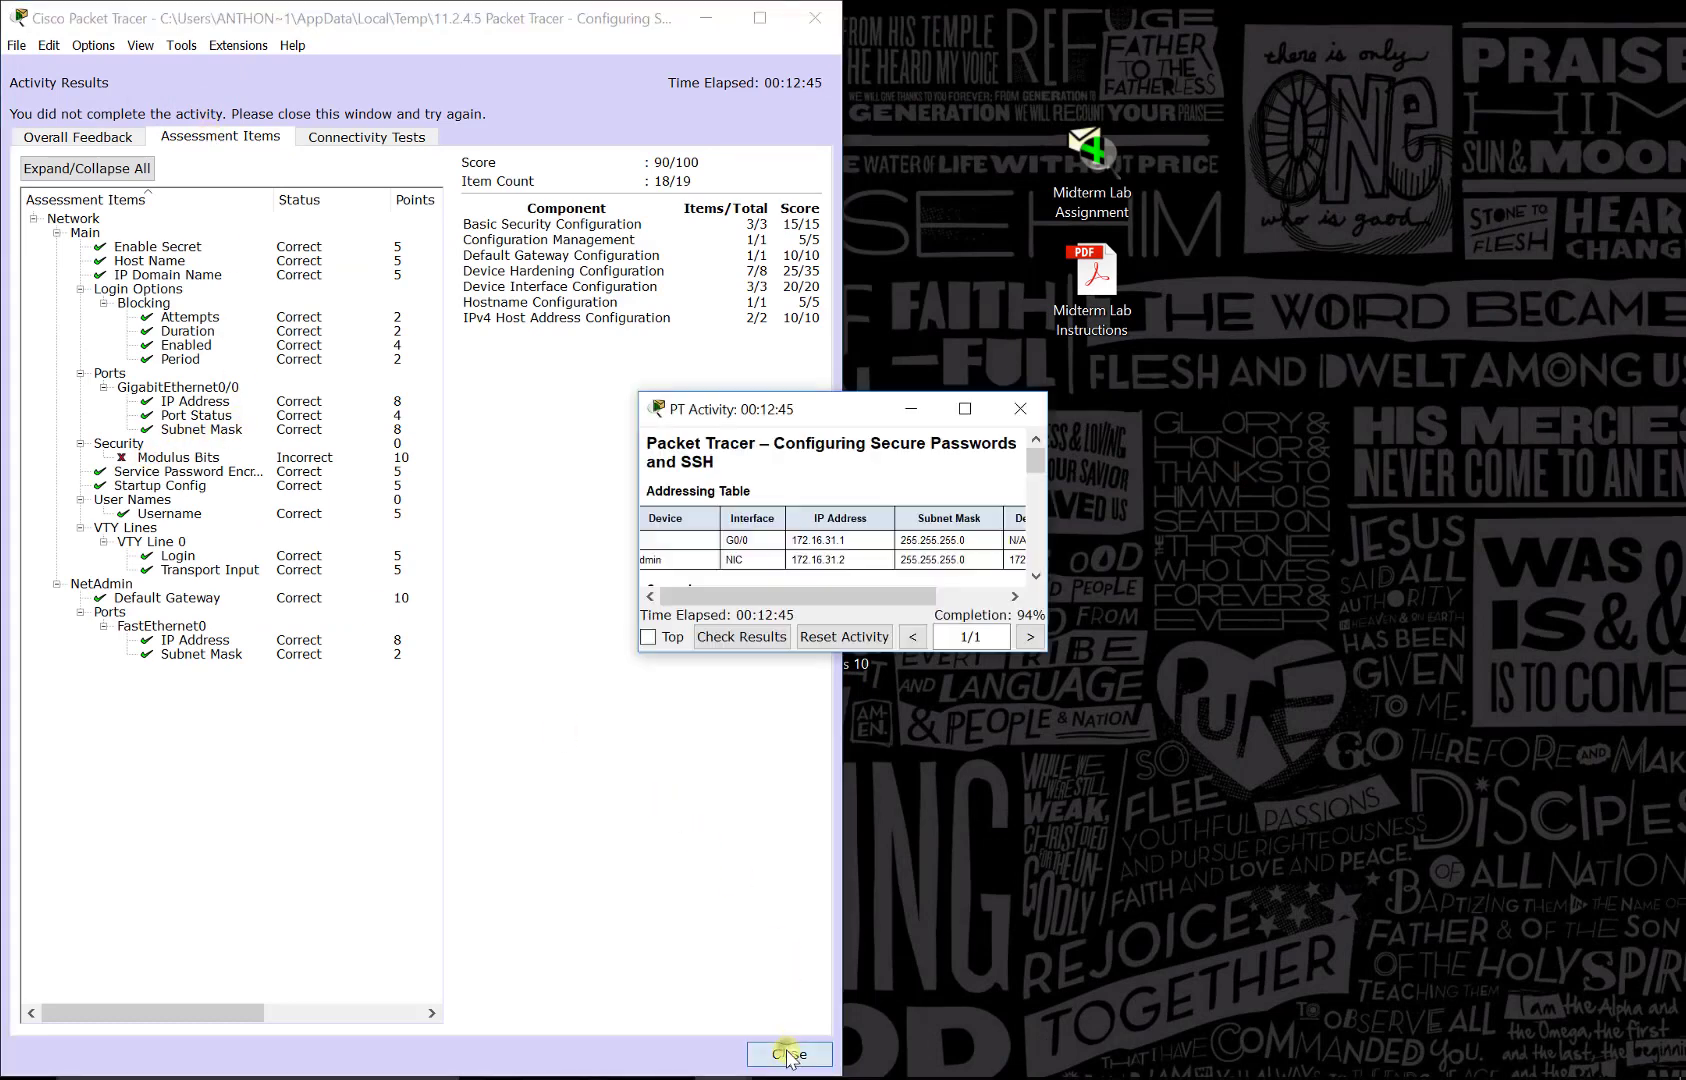
left_click_drag(790, 421, 1027, 420)
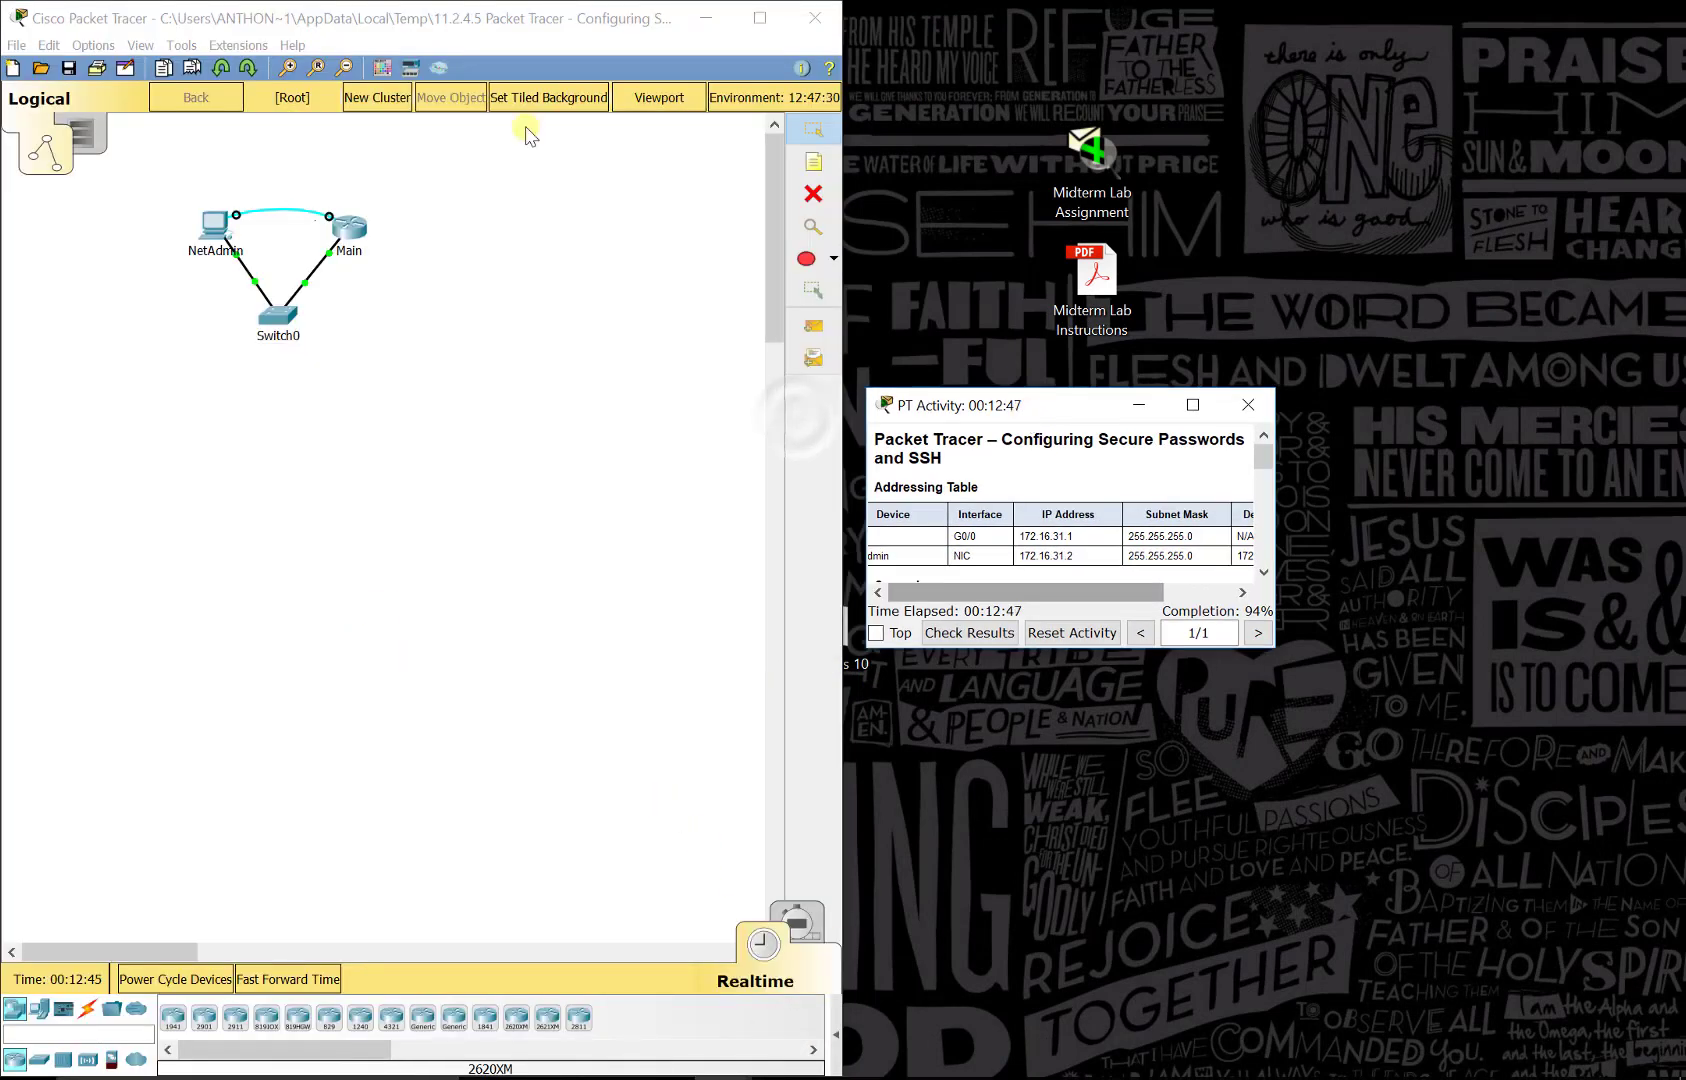
double_click(415, 5)
left_click_drag(572, 5, 2, 250)
left_click(1155, 316)
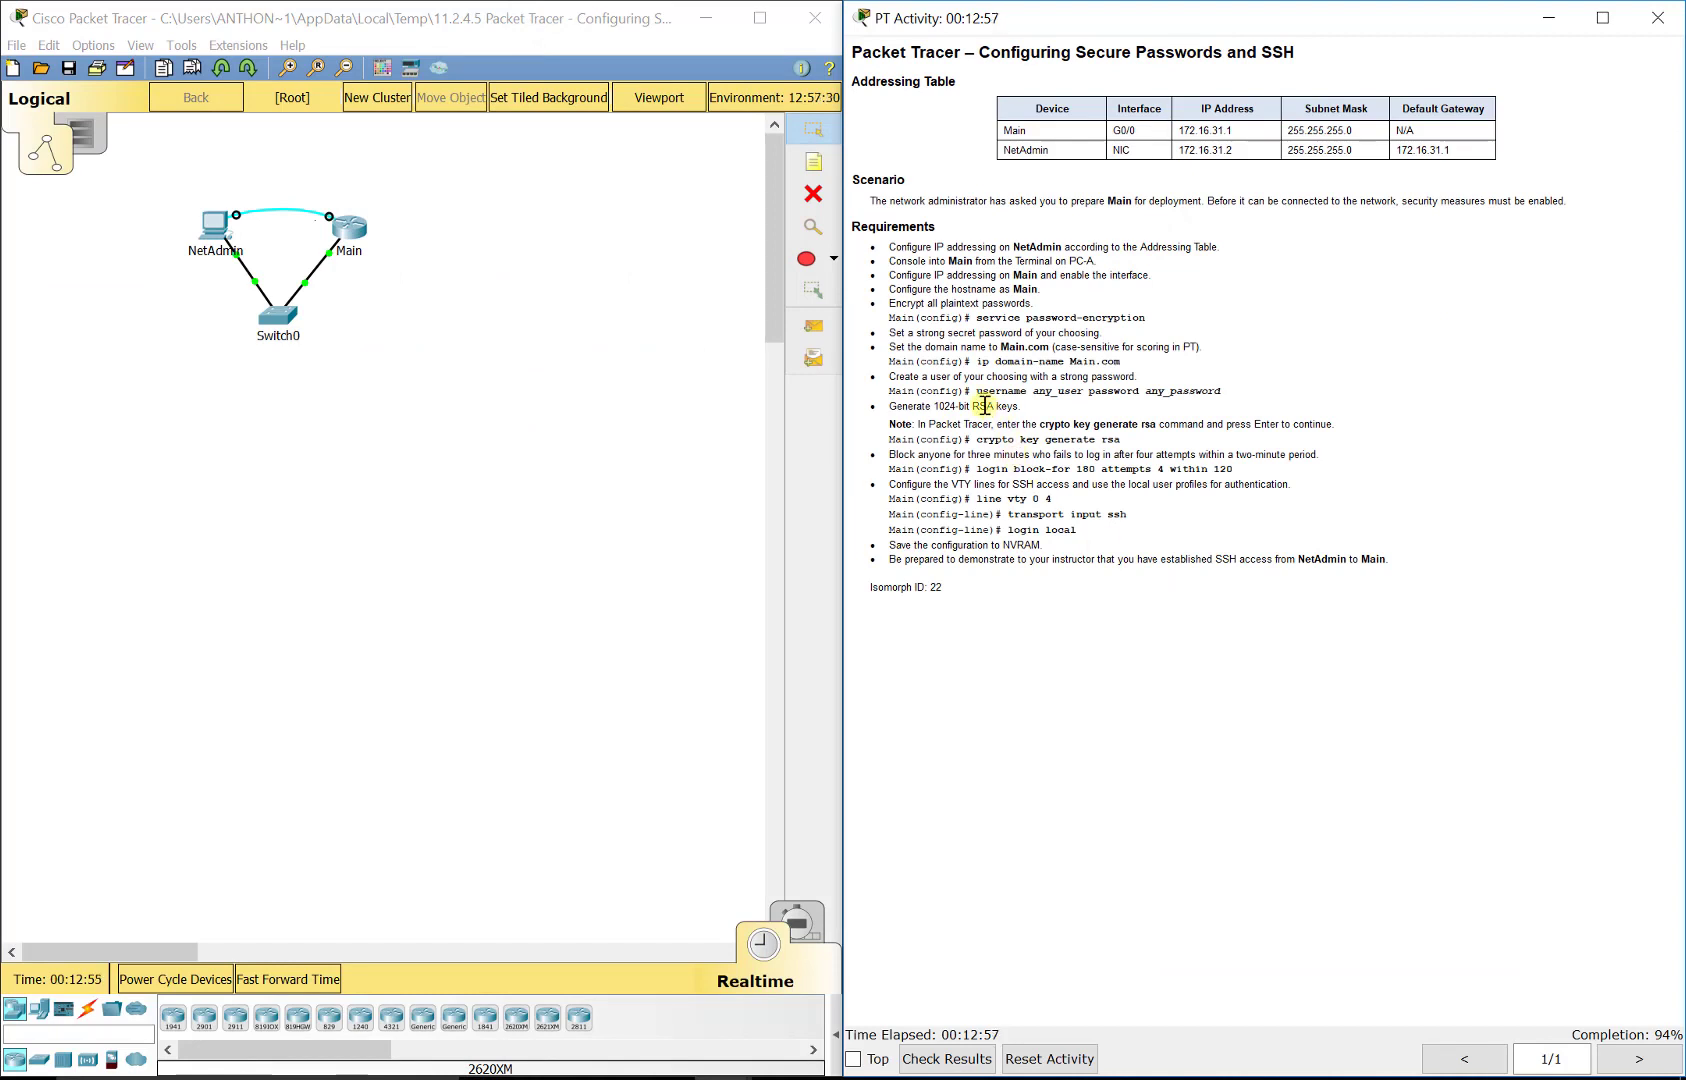
left_click_drag(980, 406, 933, 404)
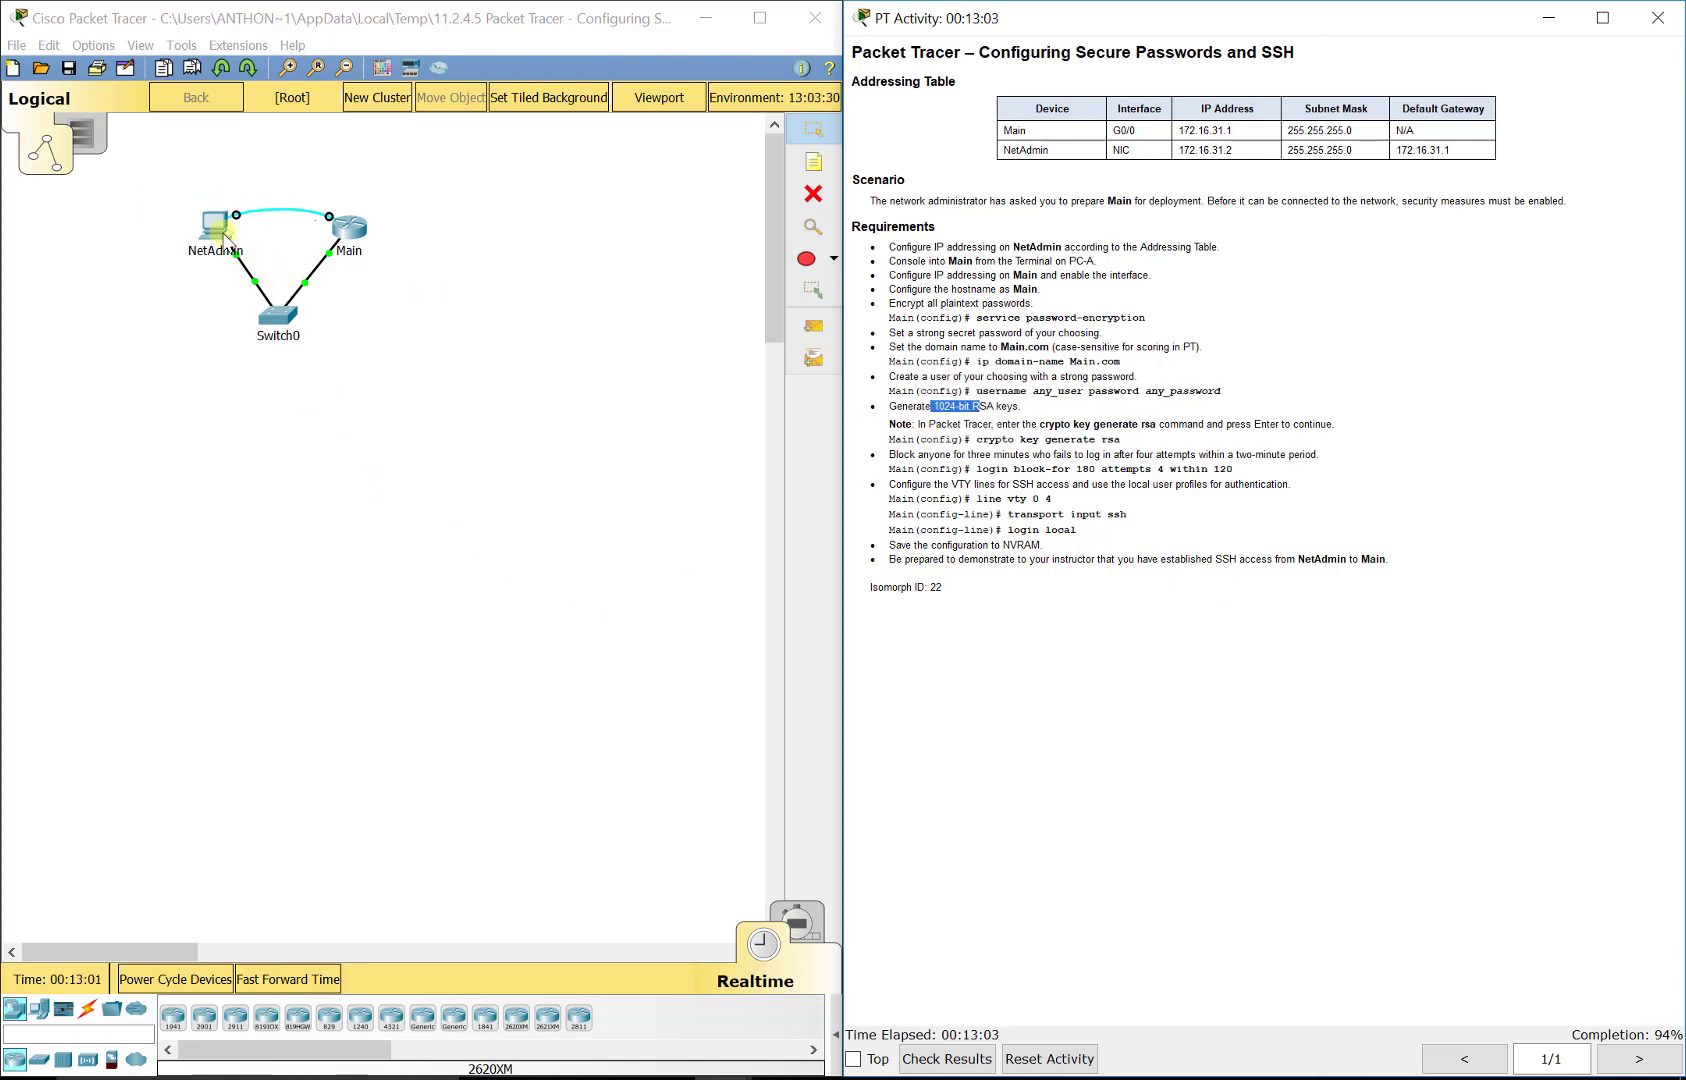
Step: Regenerate the router's RSA keys on the NetAdmin terminal, replacing the existing ones, with a 1024-bit modulus
left_click(215, 225)
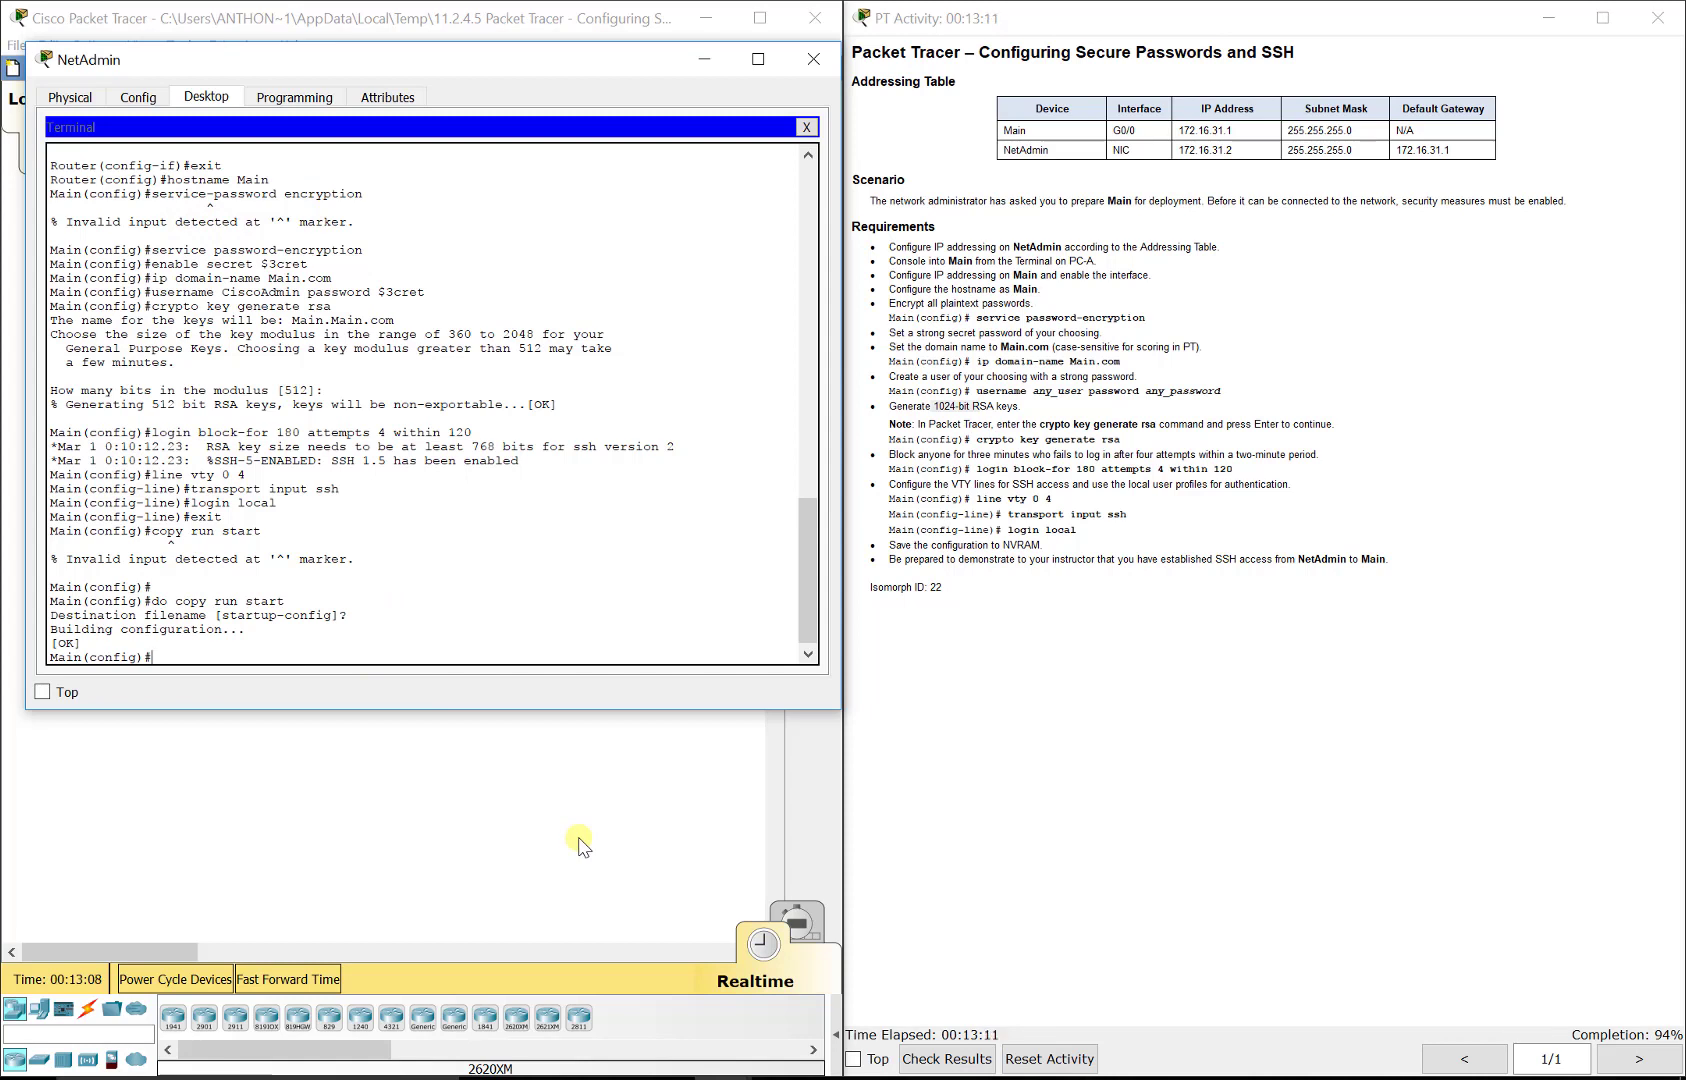
type("crypto key generate rsa")
key("Return")
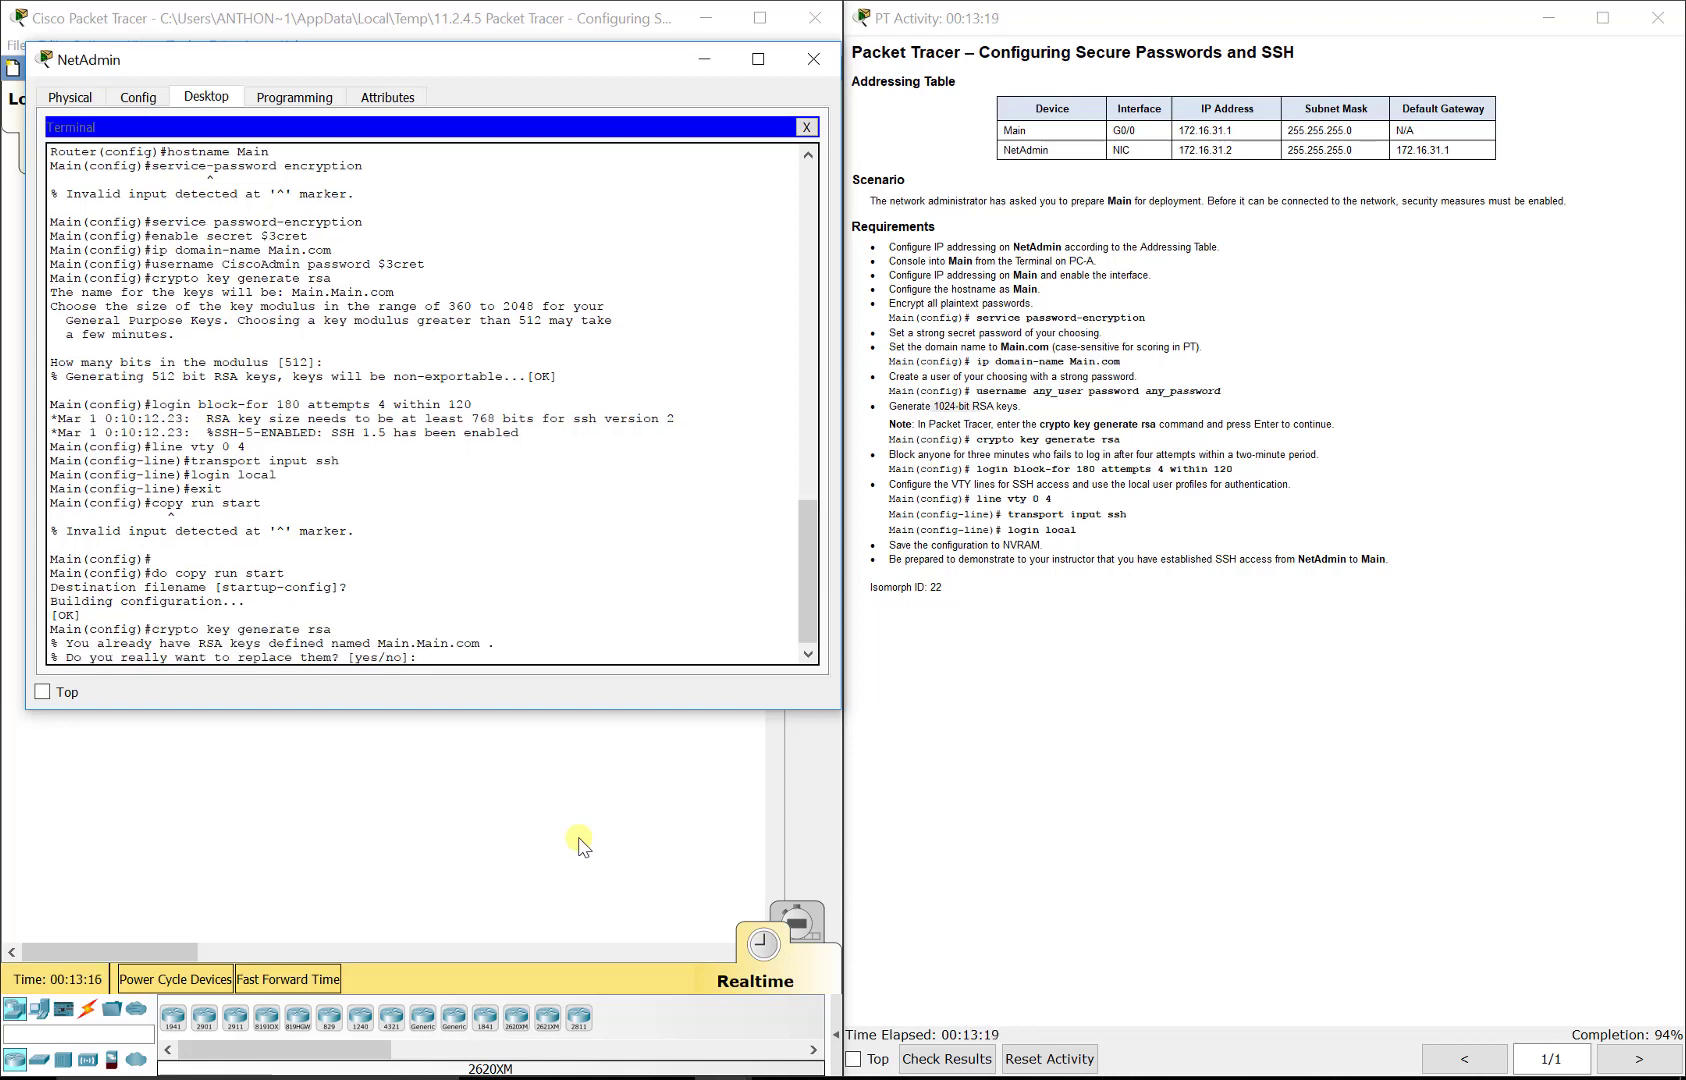
type("yes")
key("Return")
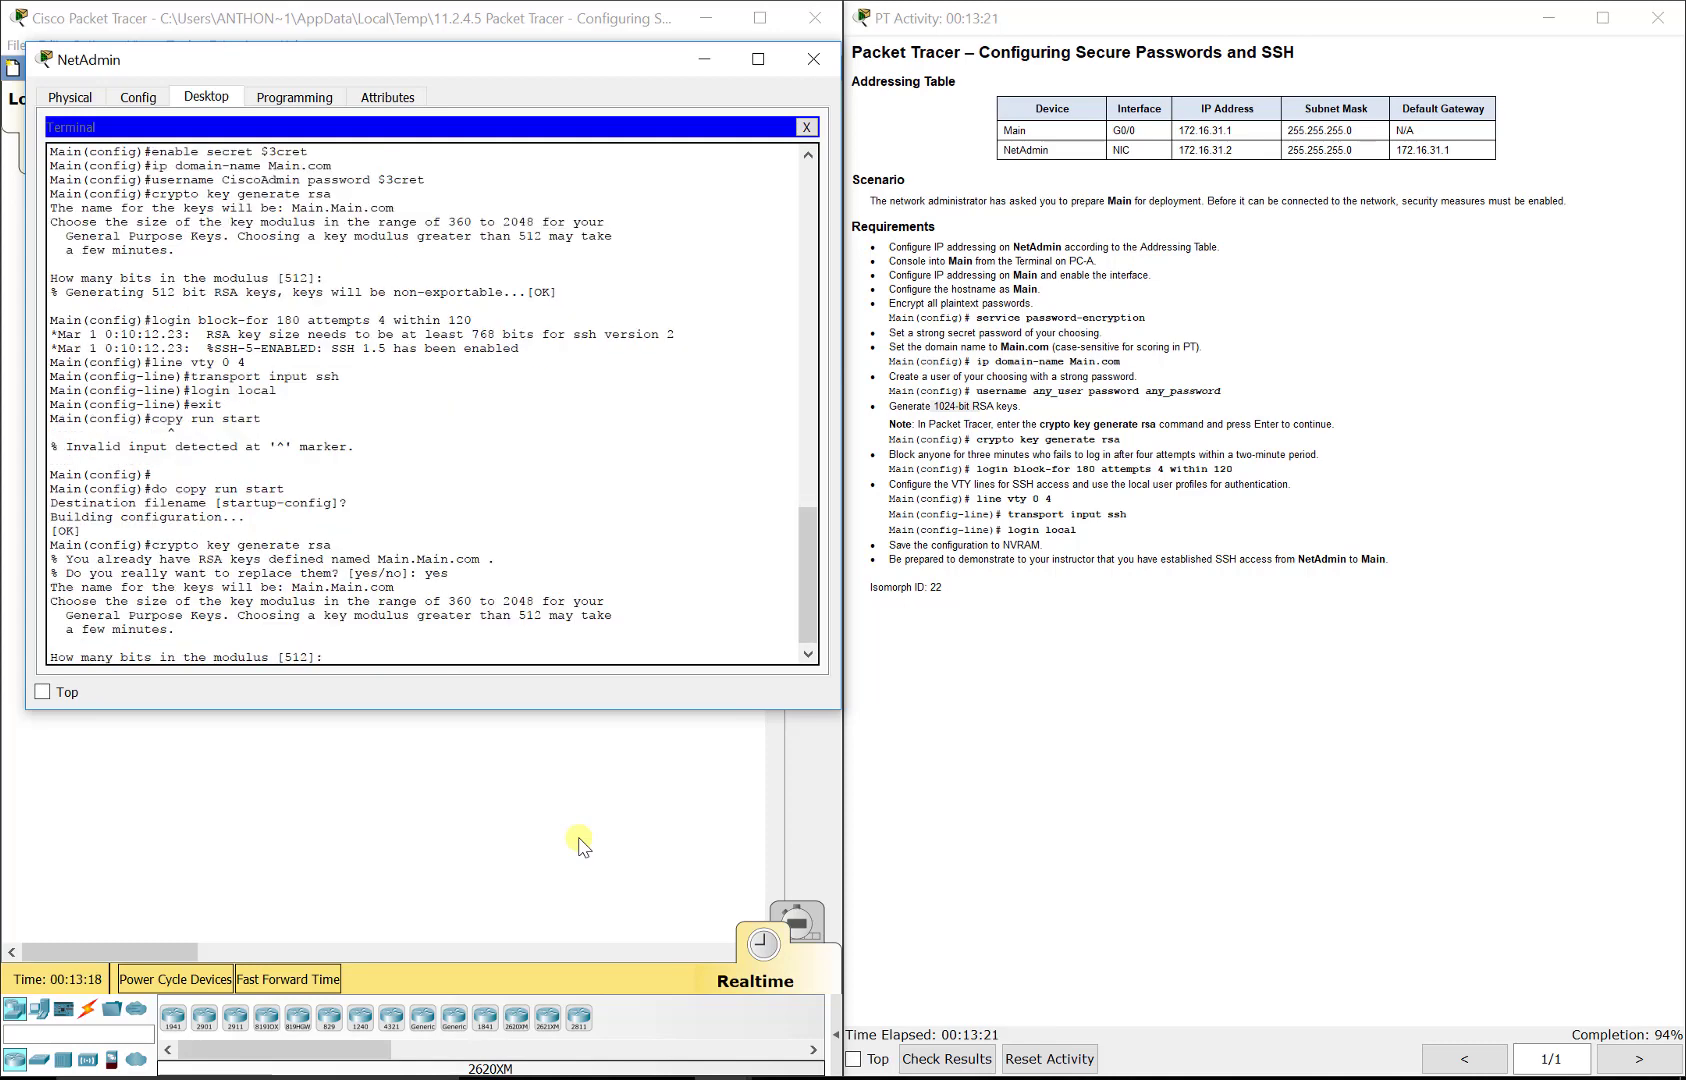
type("1024")
key("Return")
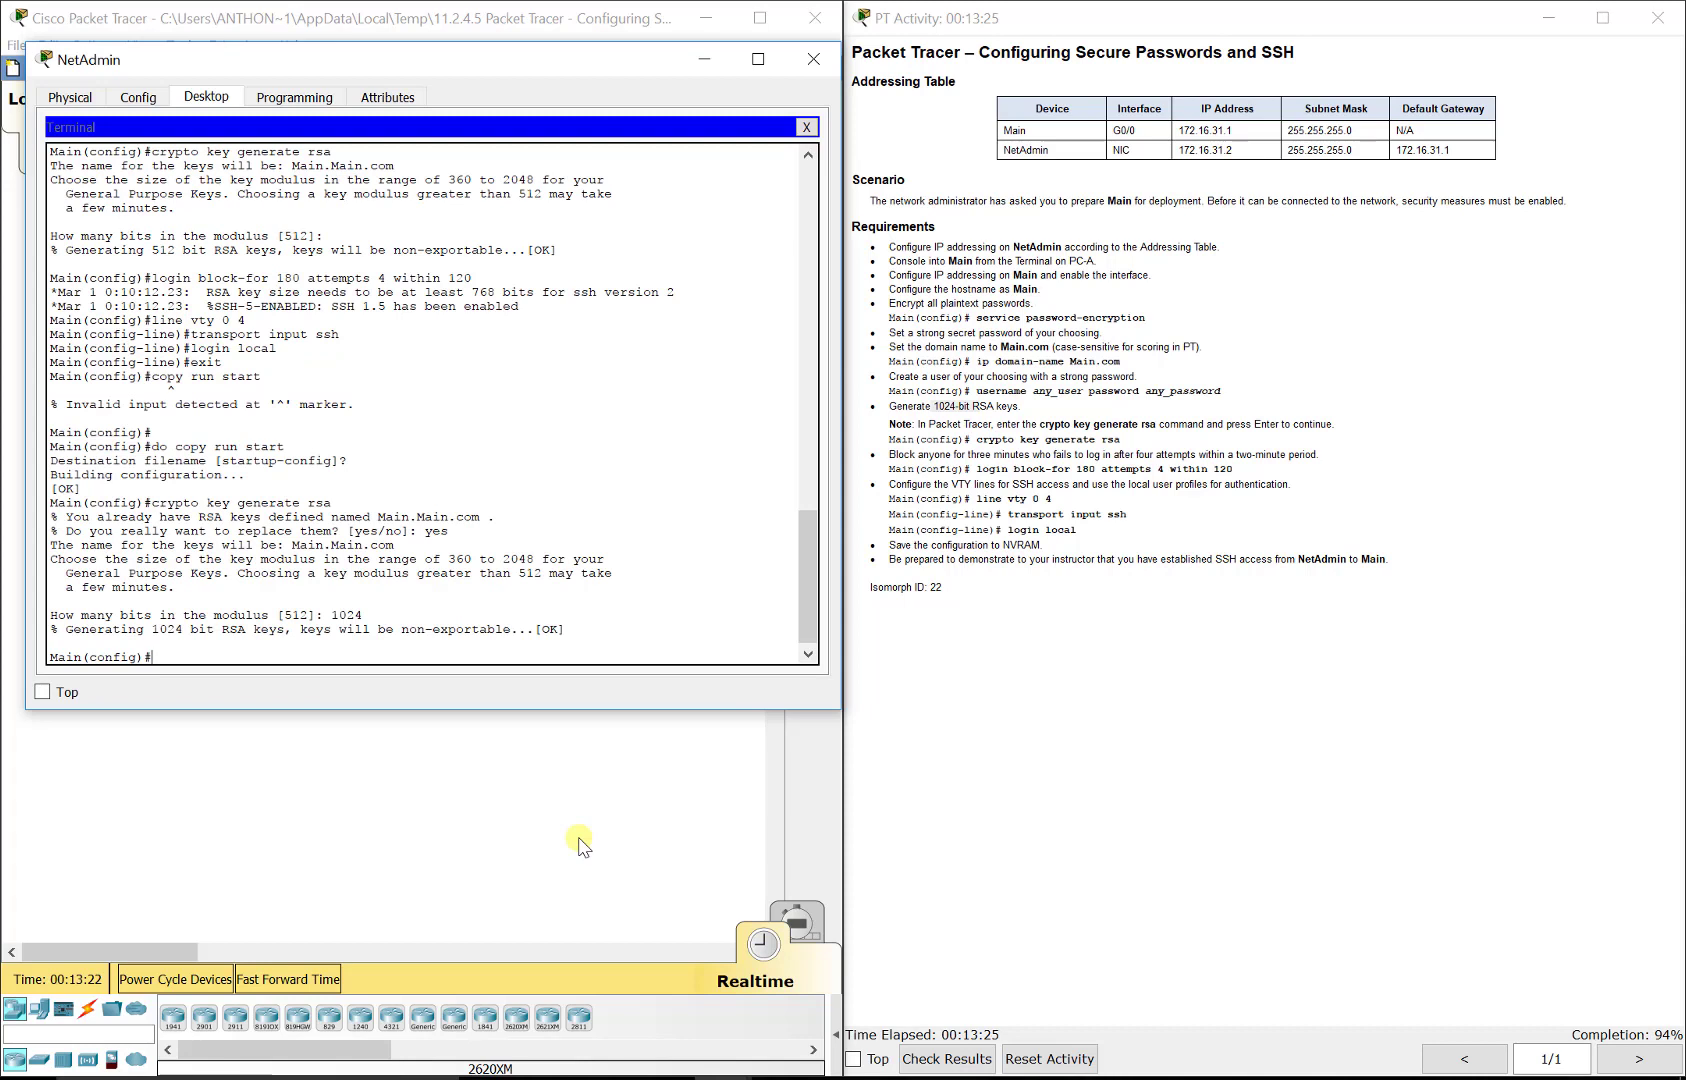